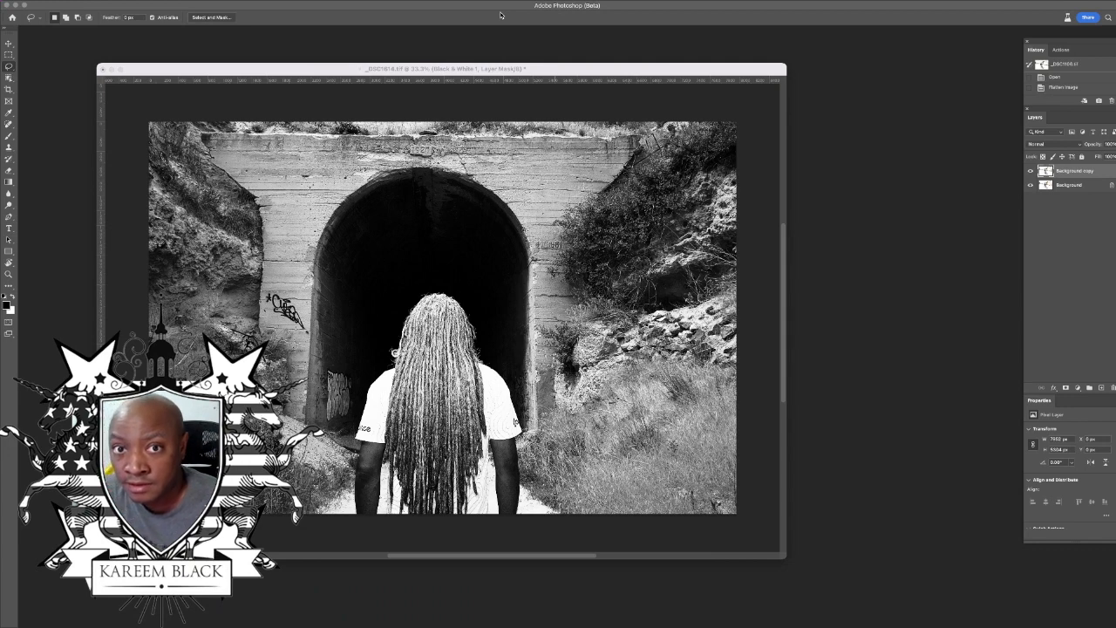
Step: Bring the _DSC1614.tif document forward, enlarge and reposition its window, and move the contextual task bar off the man
click(542, 69)
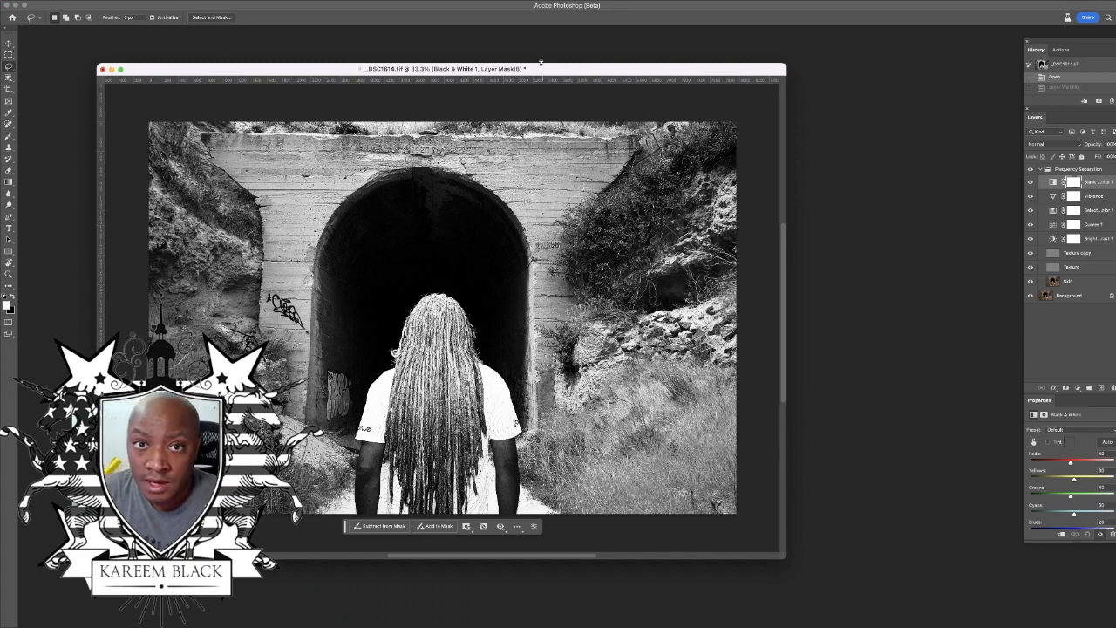
drag(555, 71, 530, 57)
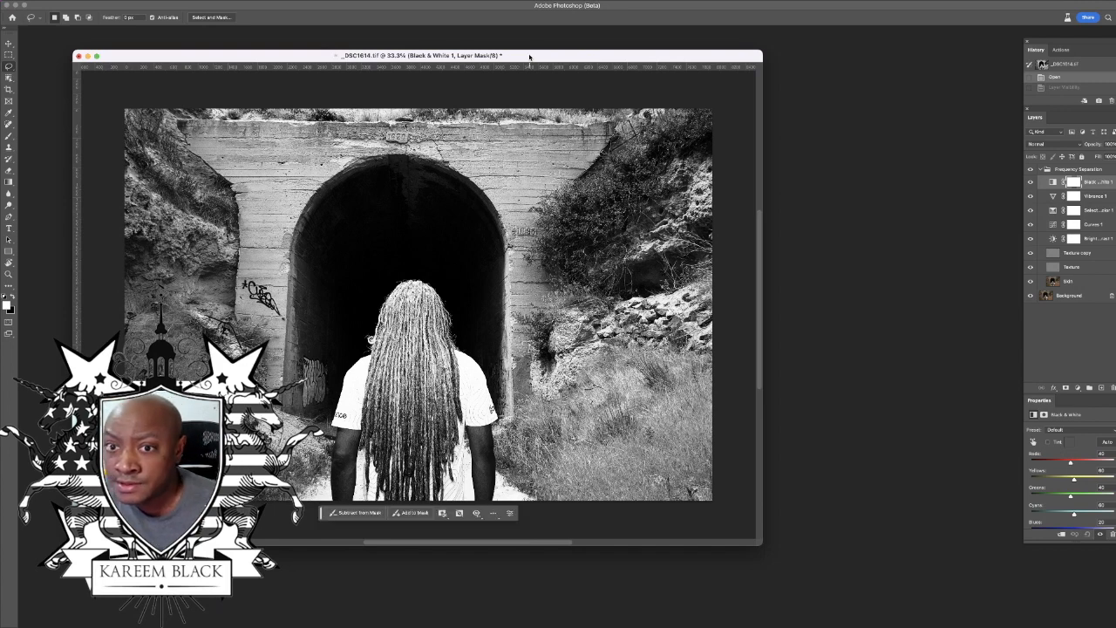
double_click(321, 56)
drag(403, 42, 419, 41)
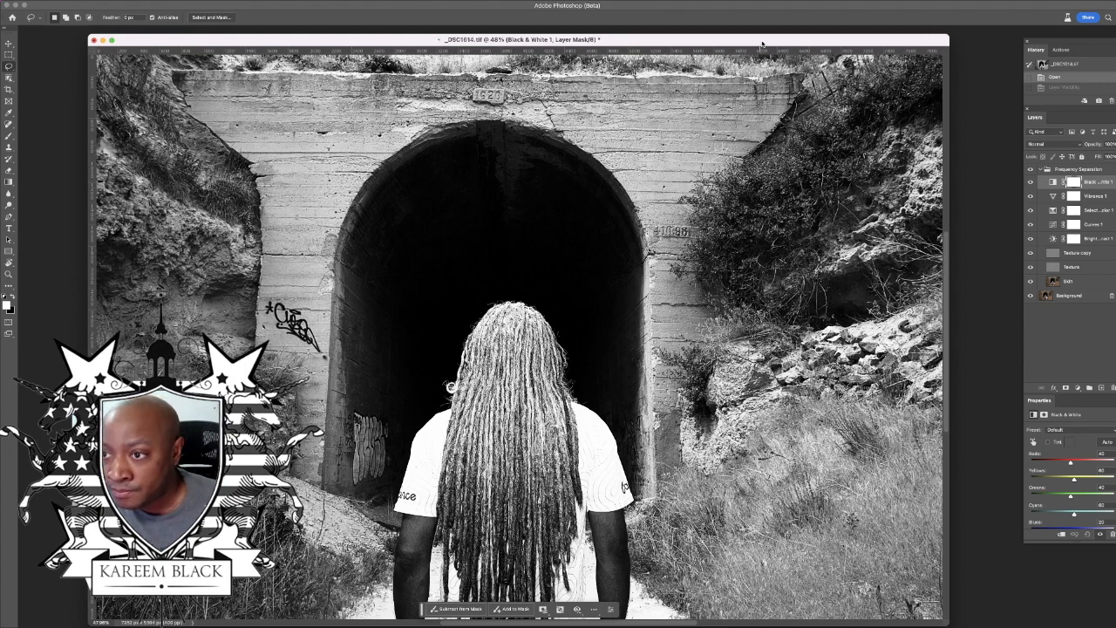
drag(762, 43, 764, 39)
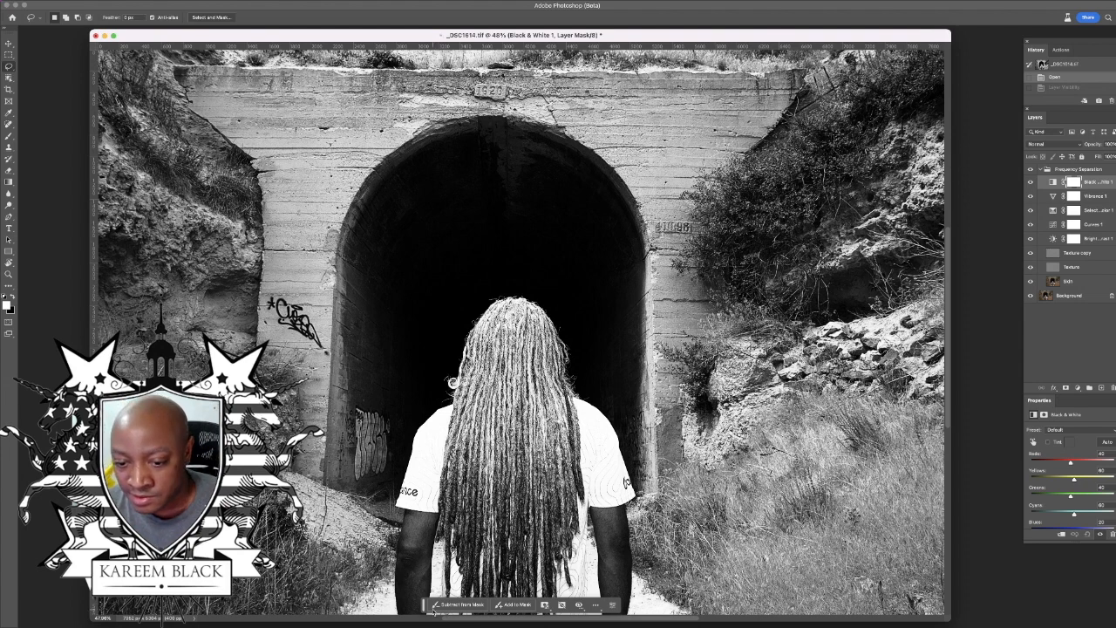
click(578, 604)
drag(426, 603, 693, 574)
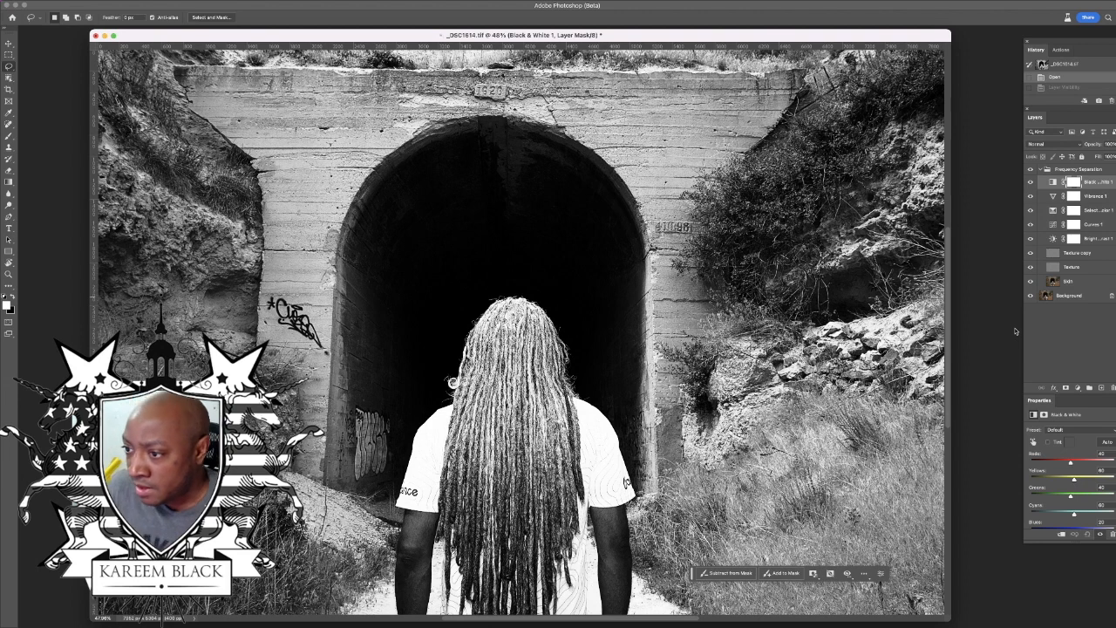
Step: Hide the Black & White 1 adjustment layer to bring back the photo's colour
click(1031, 183)
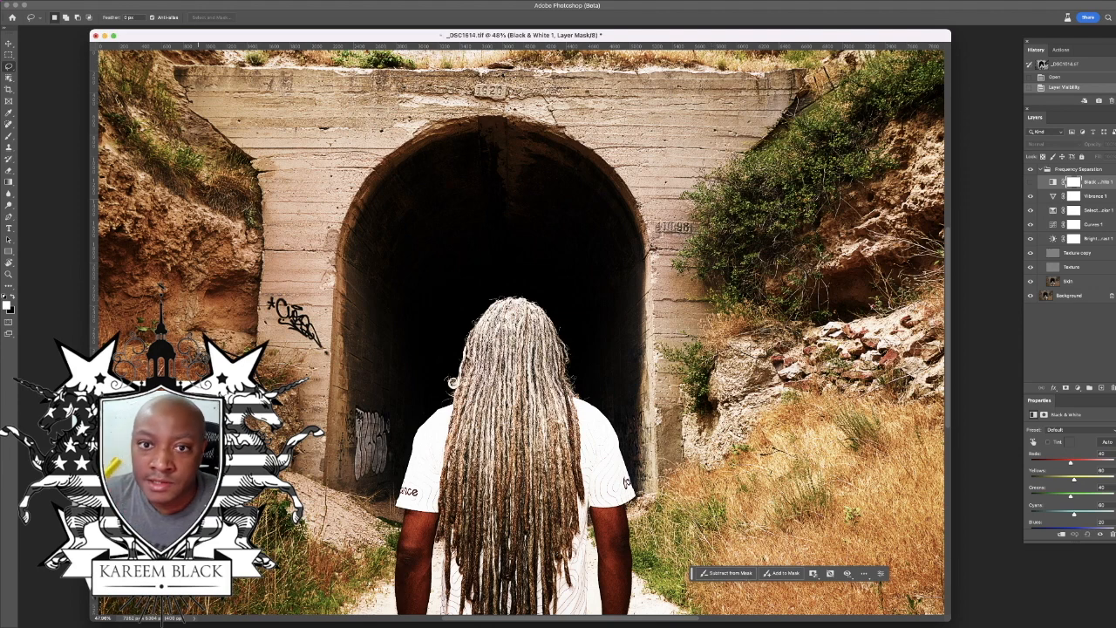
click(198, 1)
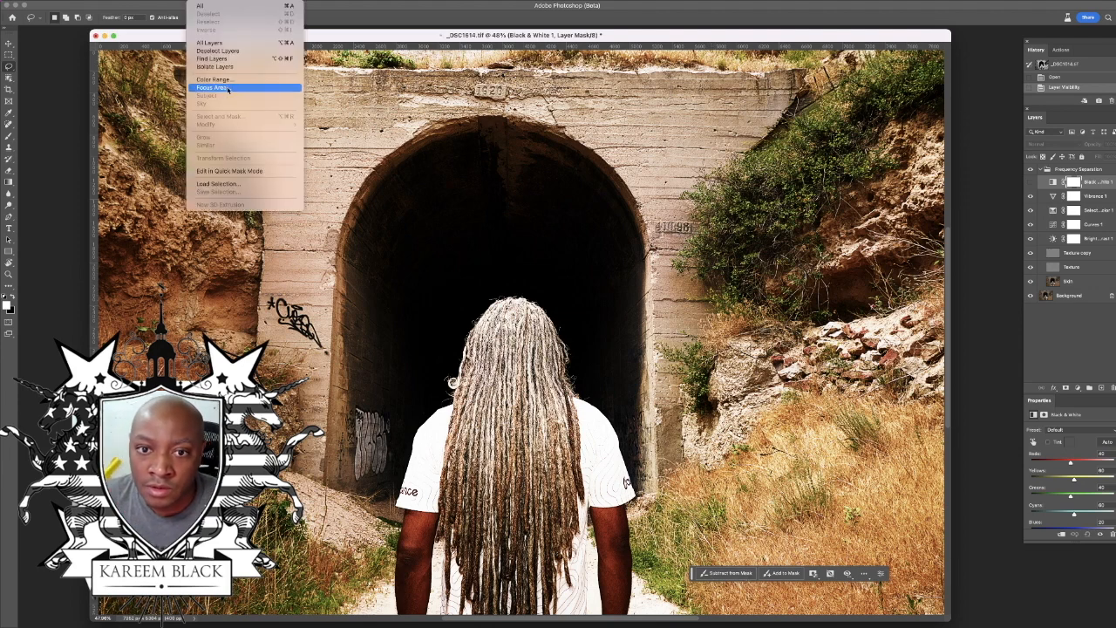
click(397, 43)
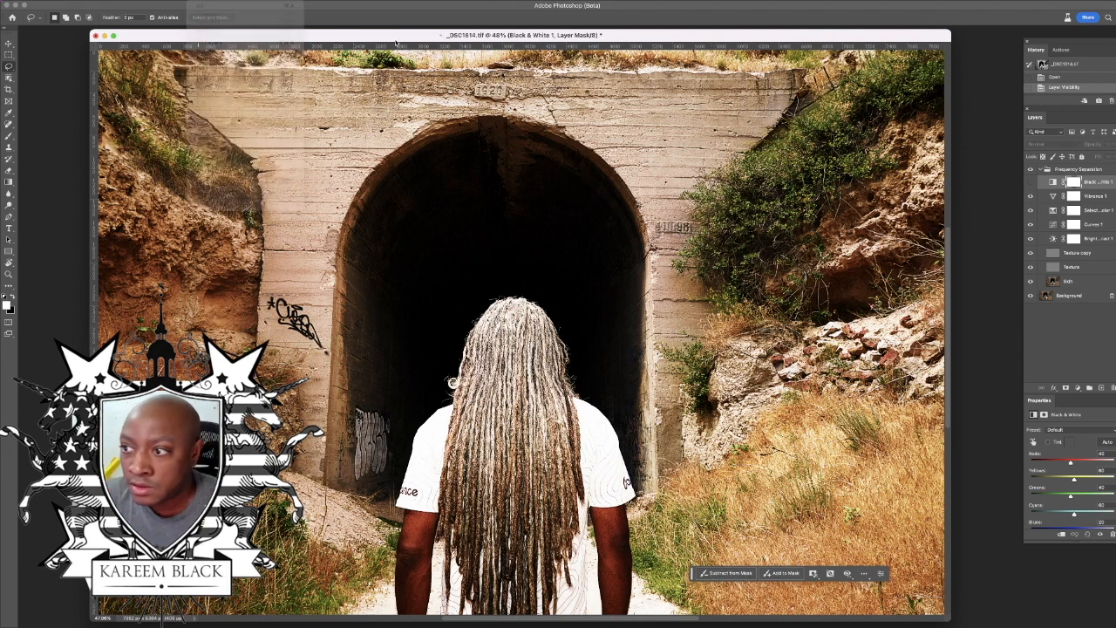
Step: Select the subject automatically on the Skin layer
click(1068, 282)
click(459, 605)
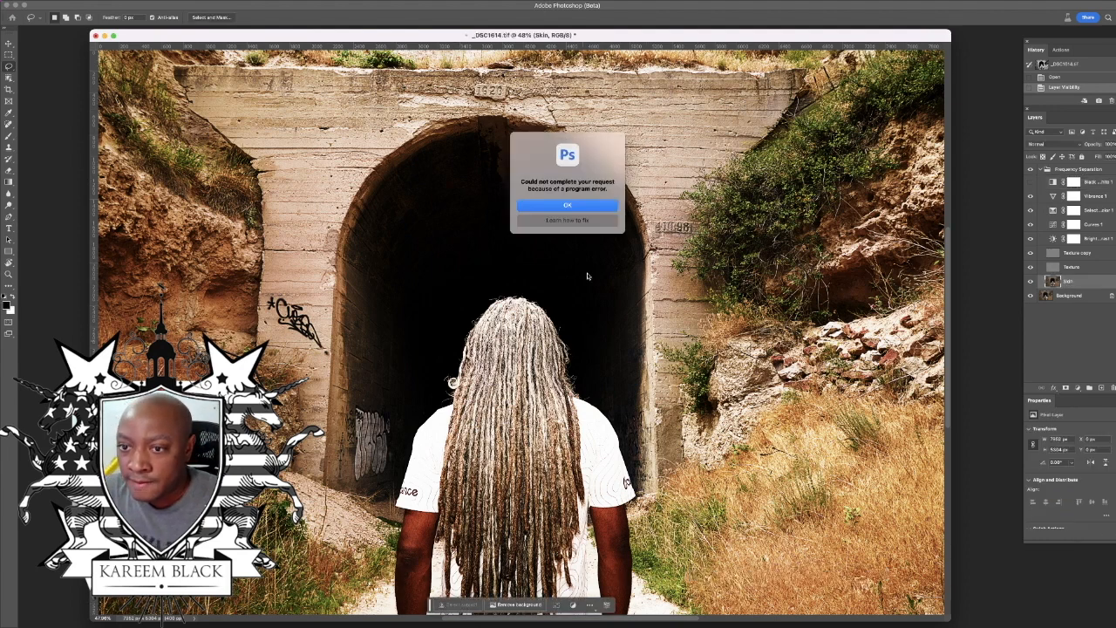
click(573, 206)
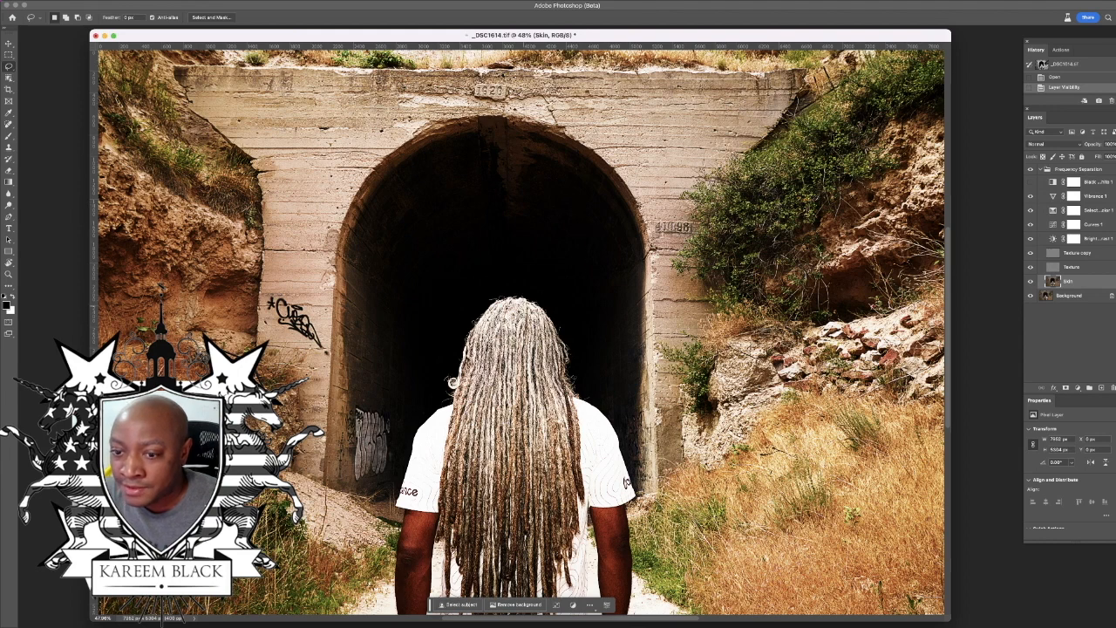
click(220, 1)
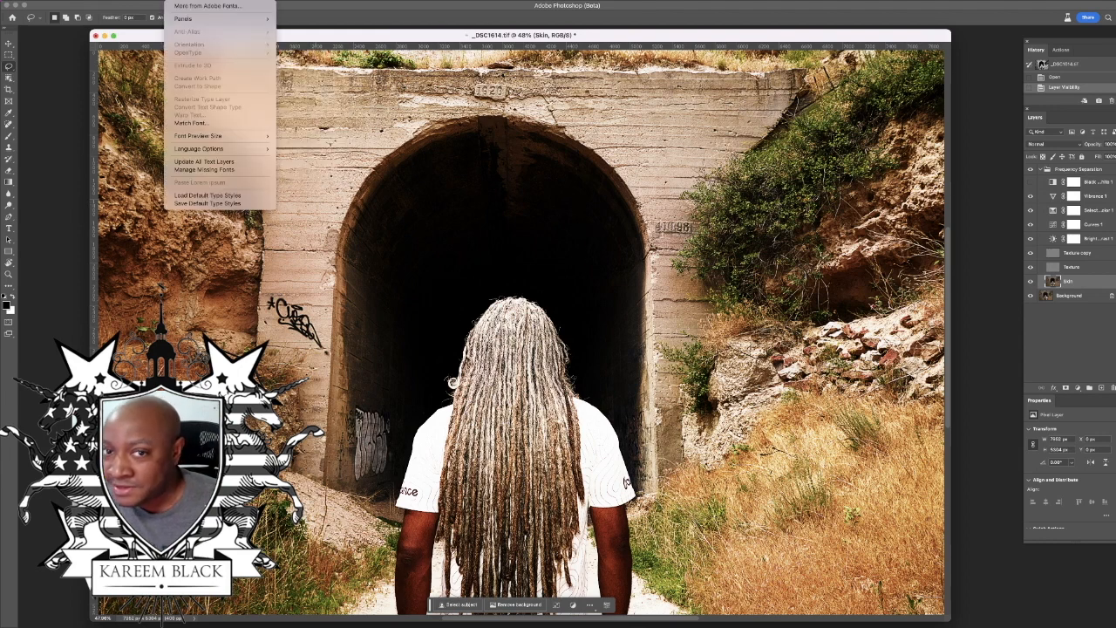
mouse_move(205, 1)
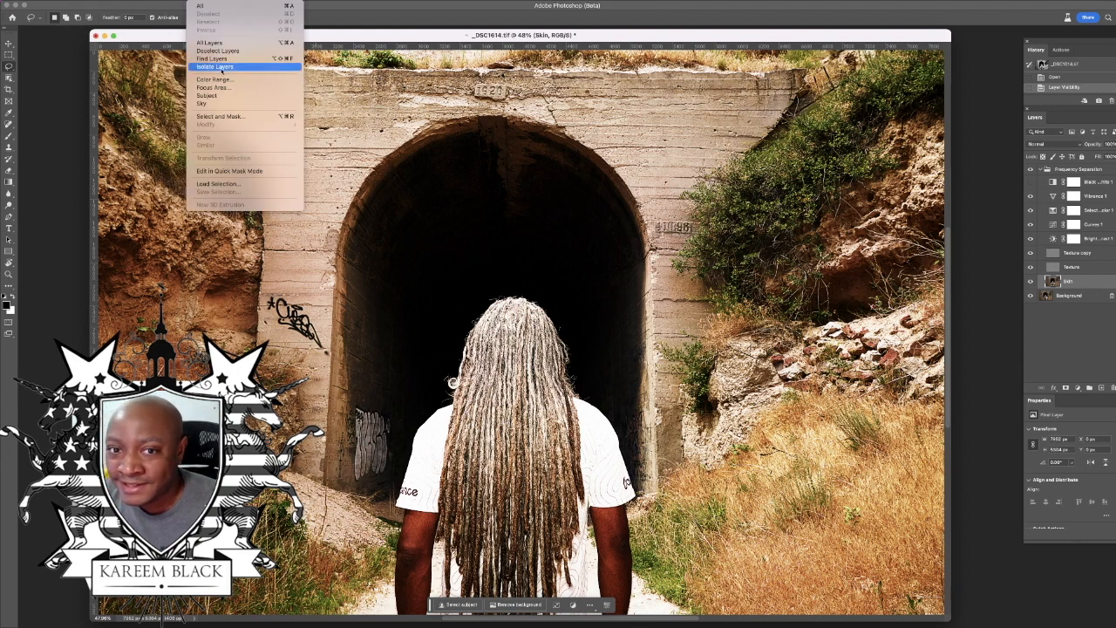
click(223, 99)
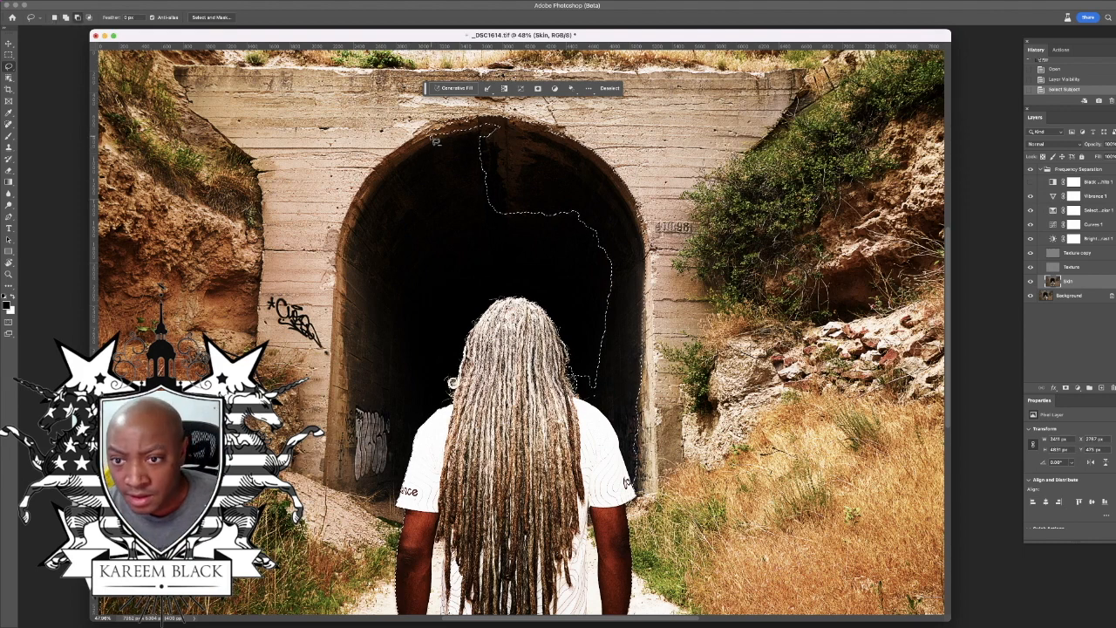
Step: Subtract the stray tunnel areas above and beside the man from the selection with the Lasso tool
mouse_move(427, 125)
mouse_down()
mouse_move(487, 155)
mouse_move(661, 131)
mouse_move(483, 118)
mouse_move(467, 134)
mouse_move(614, 278)
mouse_move(580, 352)
mouse_move(582, 384)
mouse_move(640, 477)
mouse_move(670, 442)
mouse_move(680, 319)
mouse_up()
mouse_move(580, 278)
mouse_down()
mouse_move(602, 258)
mouse_move(583, 292)
mouse_up()
mouse_move(574, 371)
mouse_down()
mouse_move(573, 384)
mouse_move(656, 467)
mouse_up()
drag(594, 393, 631, 419)
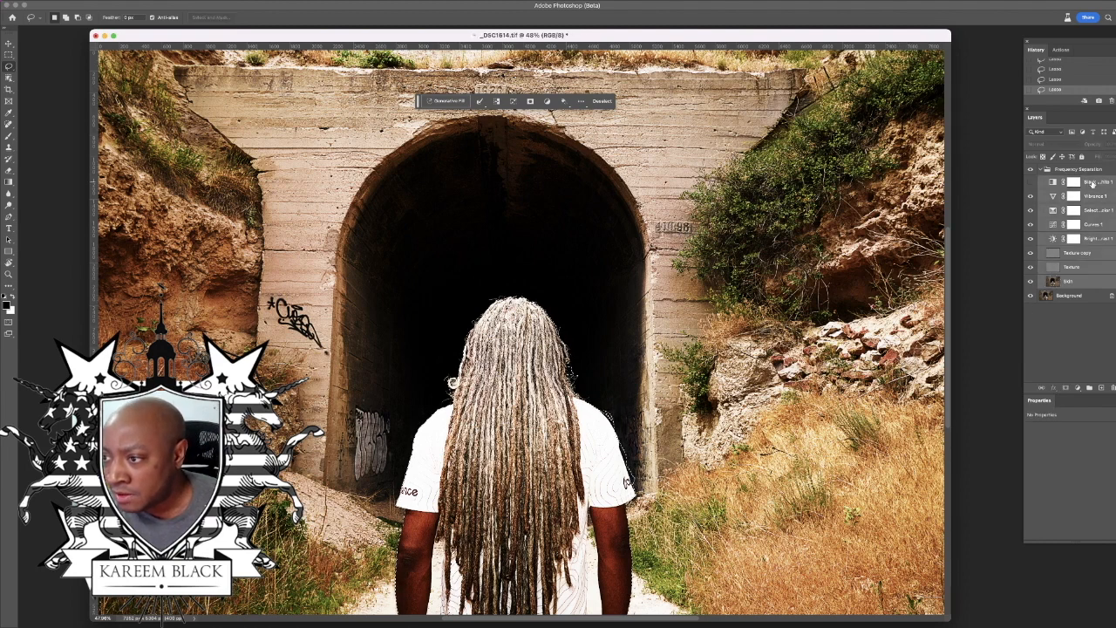
Step: Merge all layers inside the Frequency Separation group, from Skin up to Black & White 1, into one layer
shift+click(1089, 181)
click(161, 2)
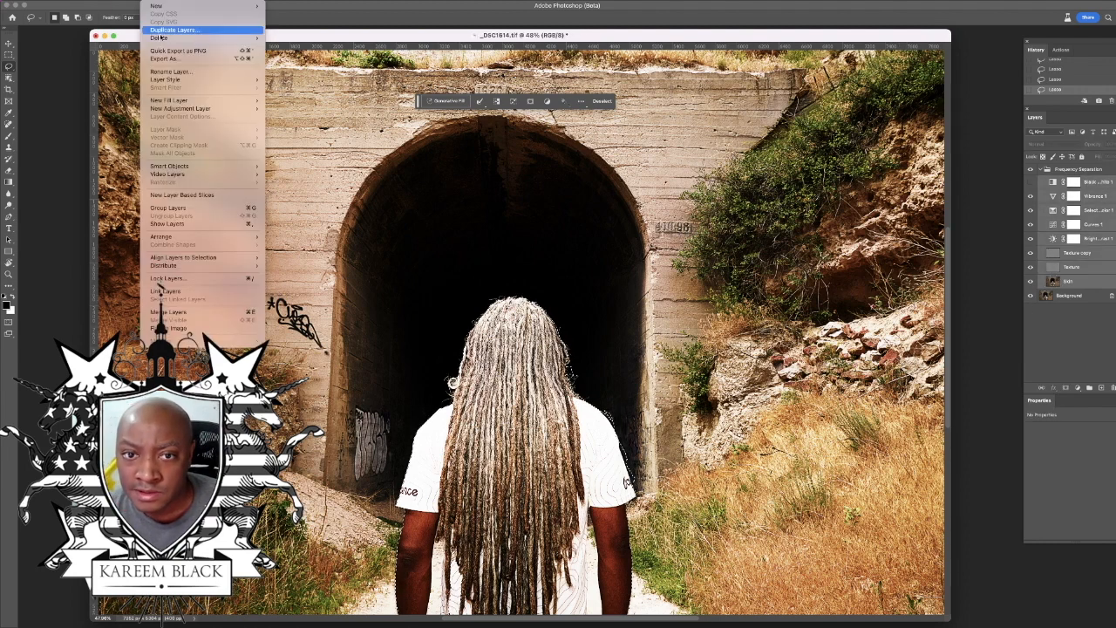
click(201, 312)
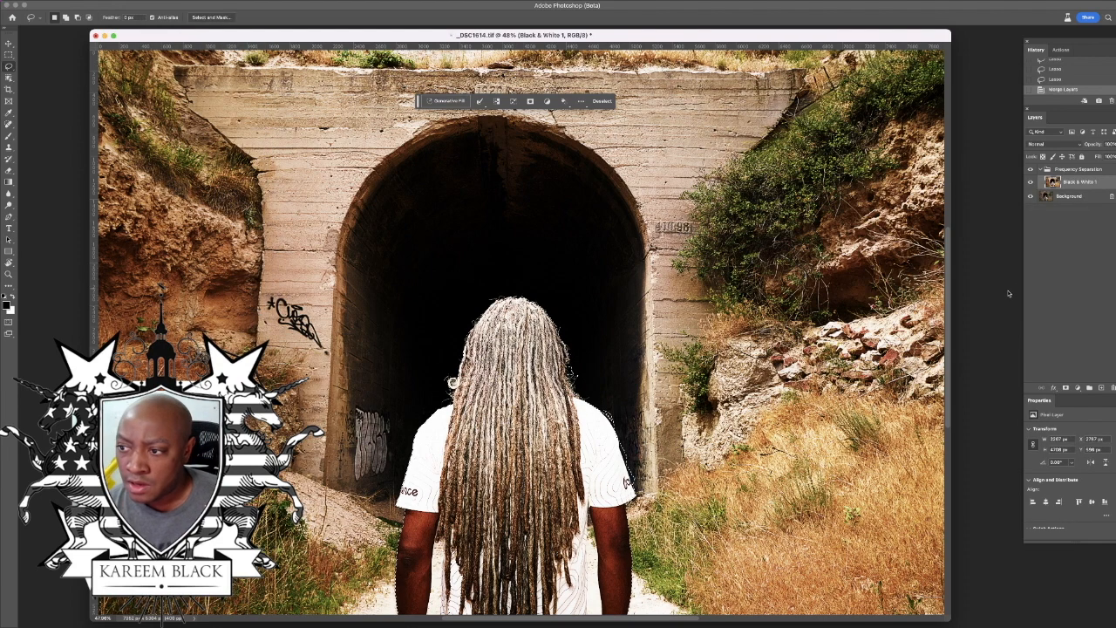
Step: Duplicate the Background layer, add an empty layer above the copy, and hide both background layers
drag(1080, 181, 1099, 387)
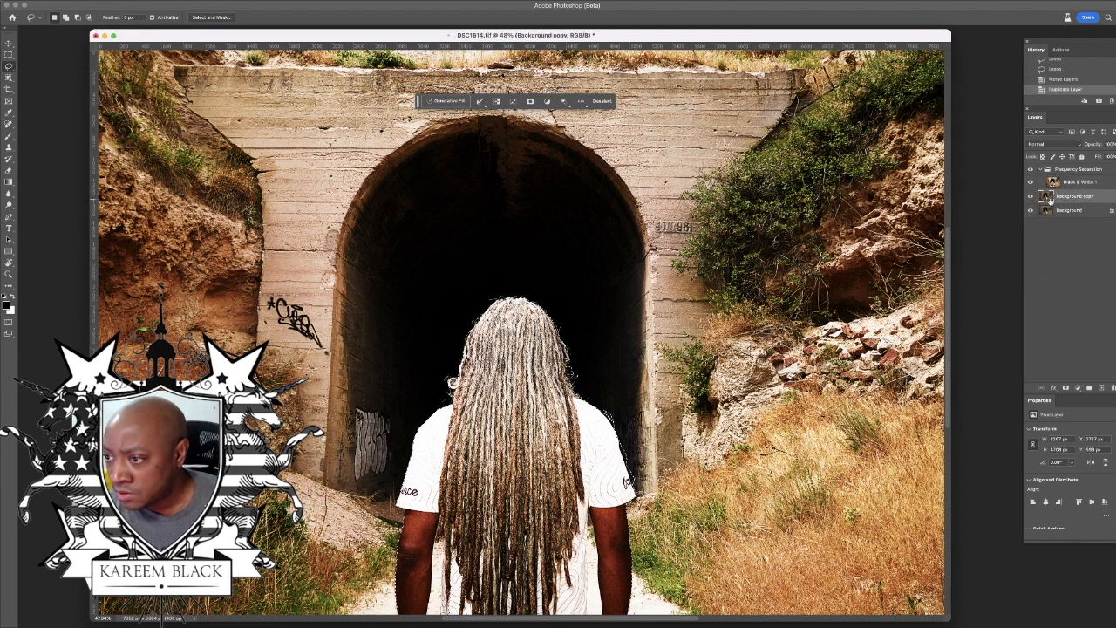
click(1101, 388)
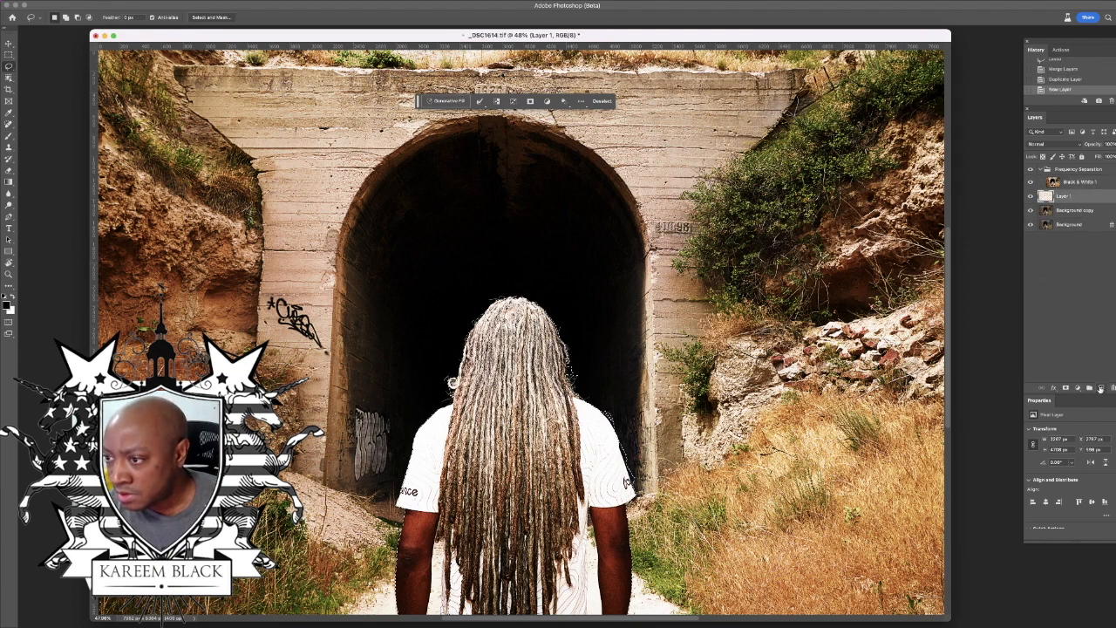
click(1031, 223)
click(1031, 211)
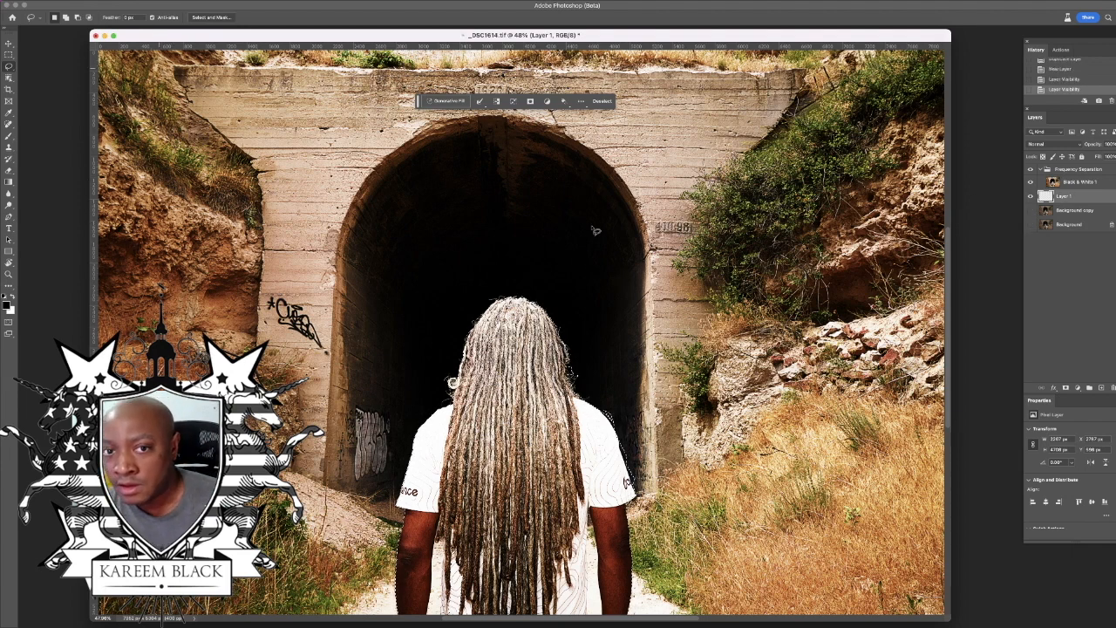
Step: Cut the selected man out of the merged Black & White 1 layer
drag(400, 35, 361, 35)
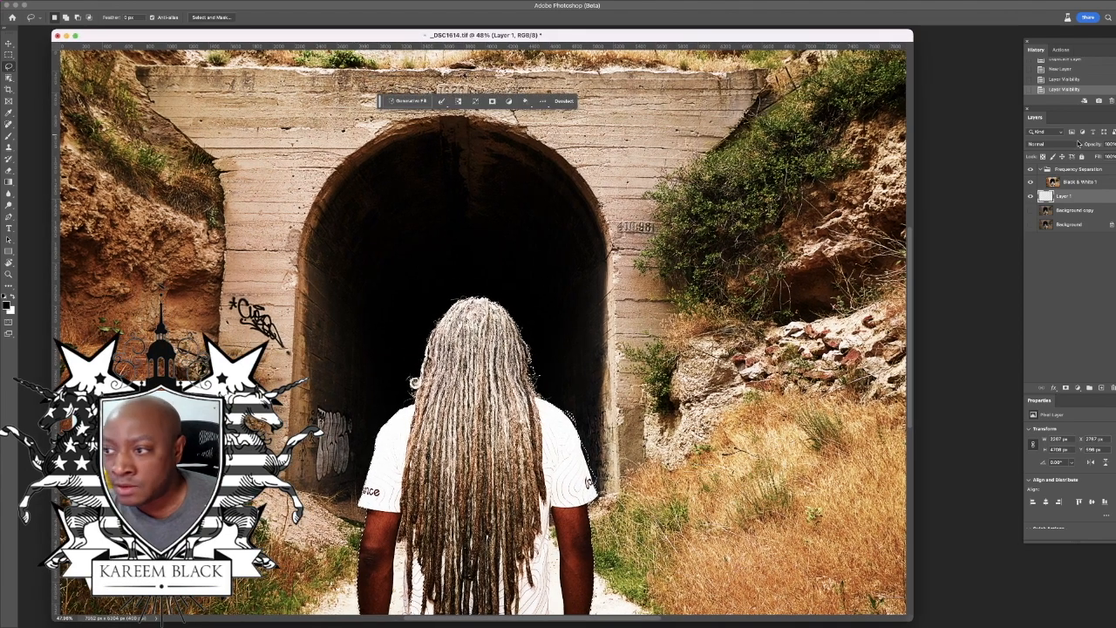
click(1083, 183)
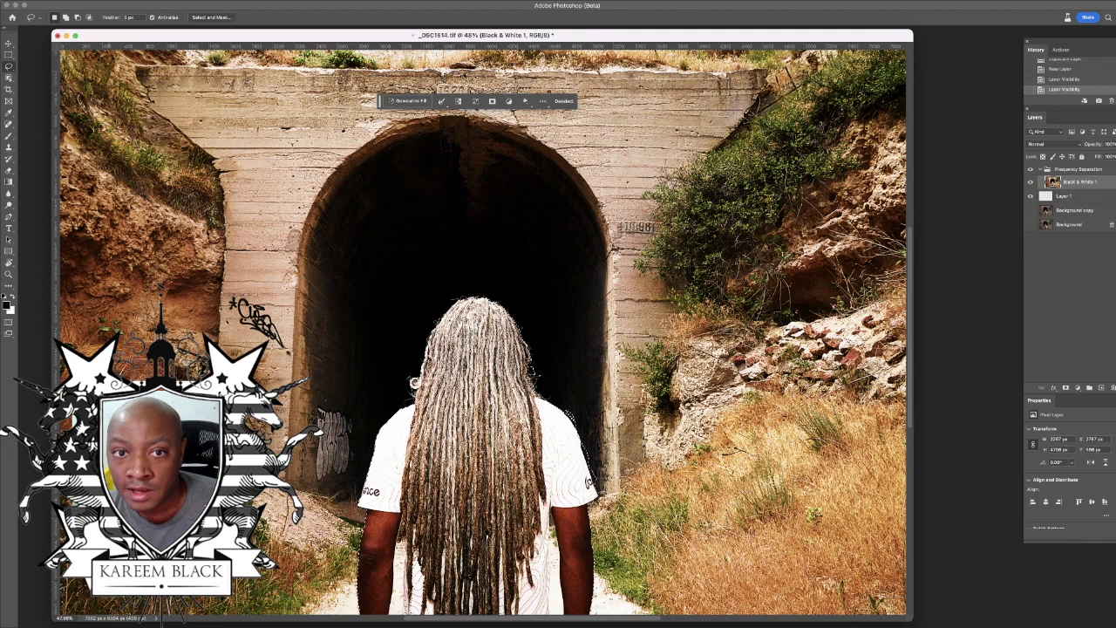
click(106, 2)
click(112, 48)
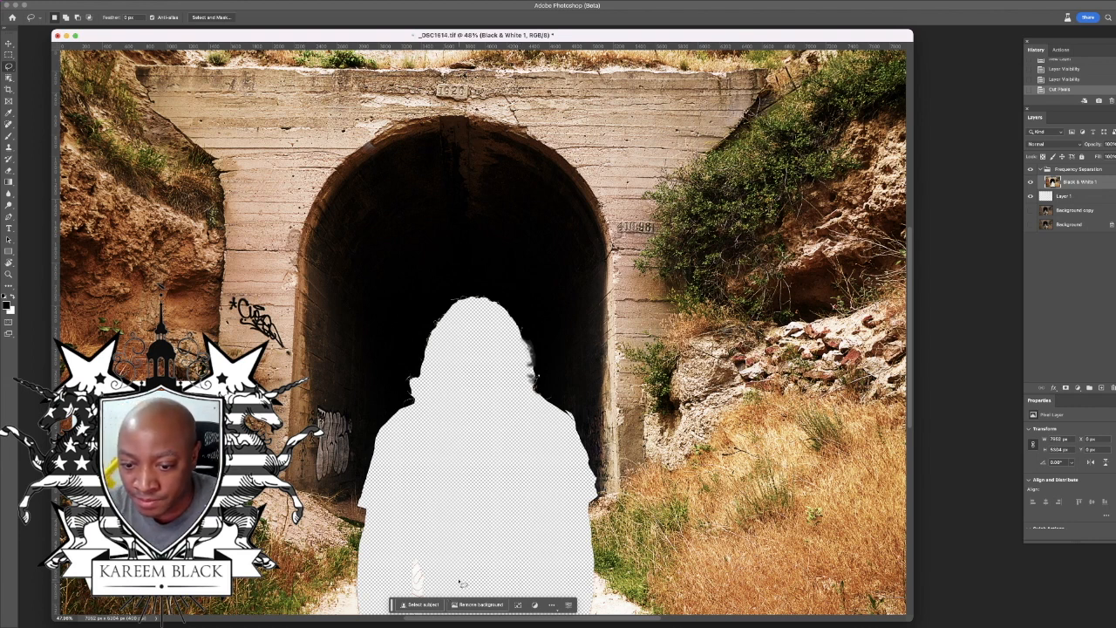
Step: Lasso loosely around the cut-out silhouette and fill the selection with Generative Fill, leaving the prompt empty
mouse_move(415, 326)
mouse_down()
mouse_move(394, 350)
mouse_move(345, 543)
mouse_move(341, 626)
mouse_move(521, 626)
mouse_up()
mouse_move(599, 626)
mouse_down()
mouse_move(570, 368)
mouse_move(522, 287)
mouse_move(456, 287)
mouse_move(412, 337)
mouse_up()
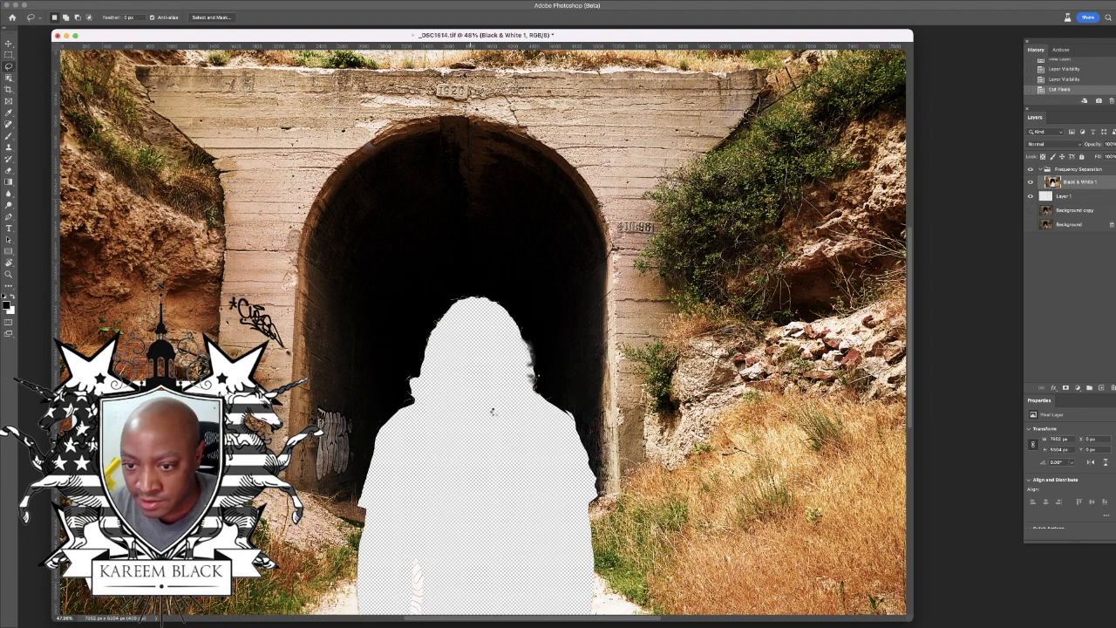
mouse_move(565, 614)
mouse_down()
mouse_move(595, 537)
mouse_move(570, 618)
mouse_move(600, 579)
mouse_move(571, 622)
mouse_move(540, 614)
mouse_up()
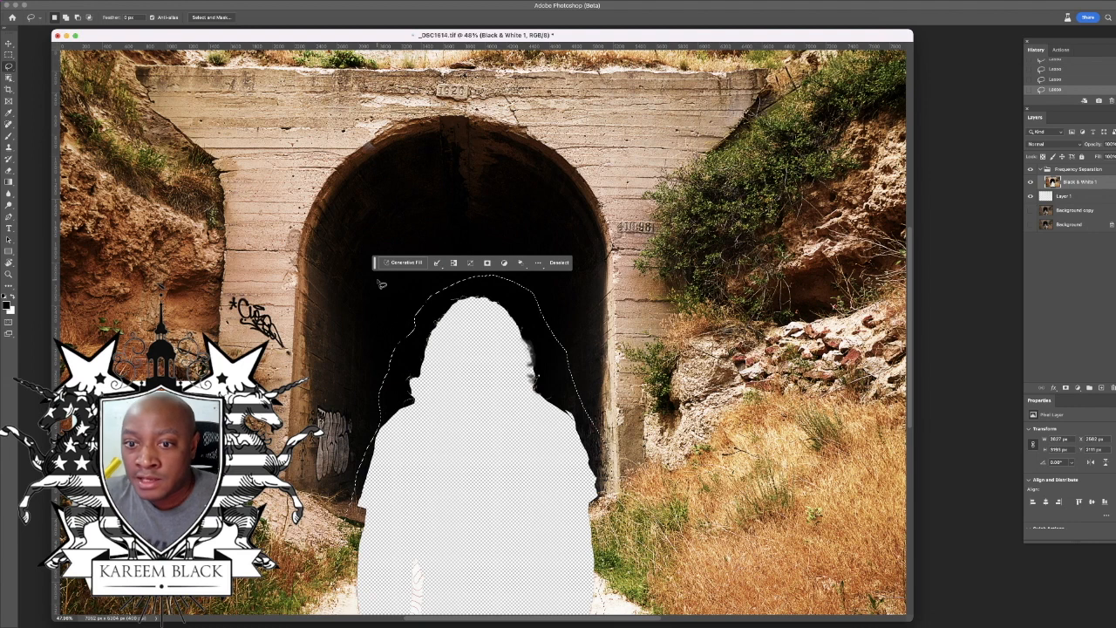
click(405, 264)
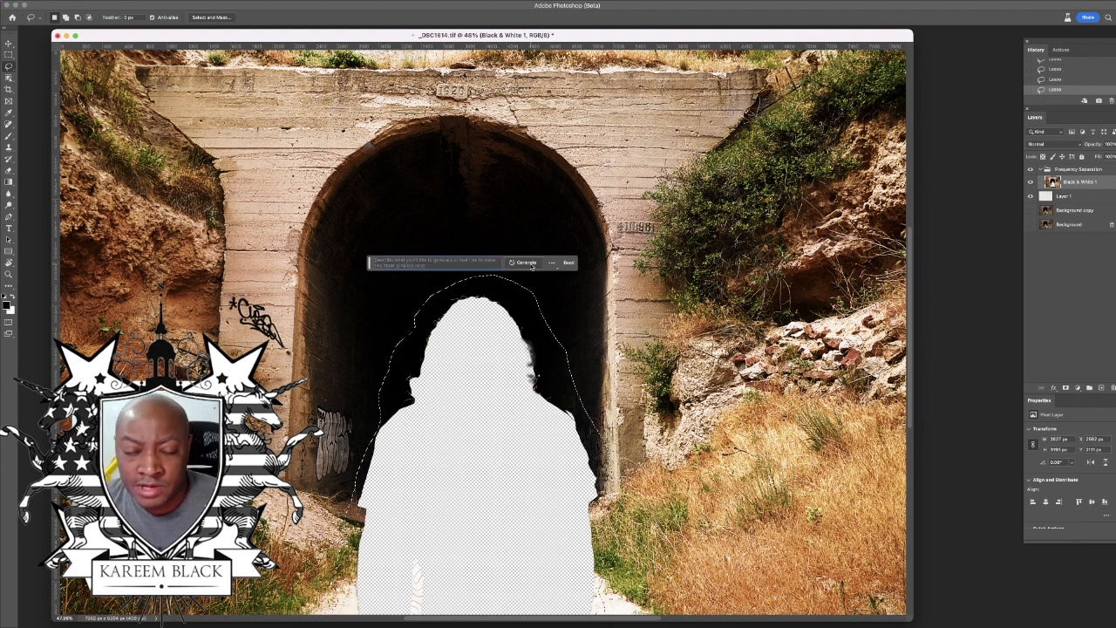
click(526, 263)
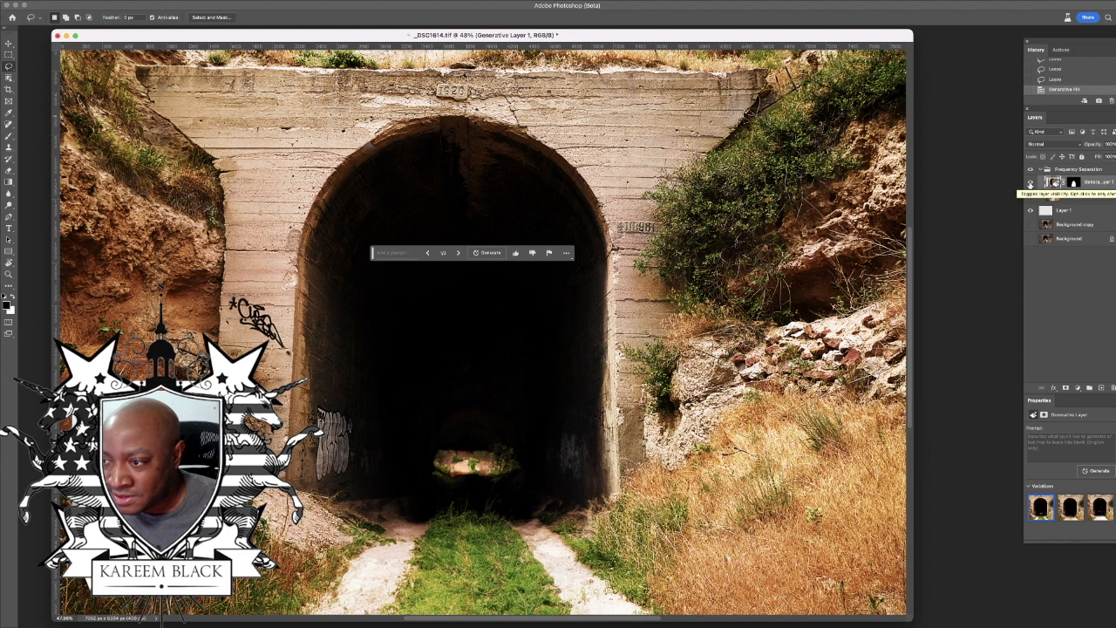
Step: Toggle the generative layer's visibility to compare the filled tunnel with the empty cut-out
click(1032, 183)
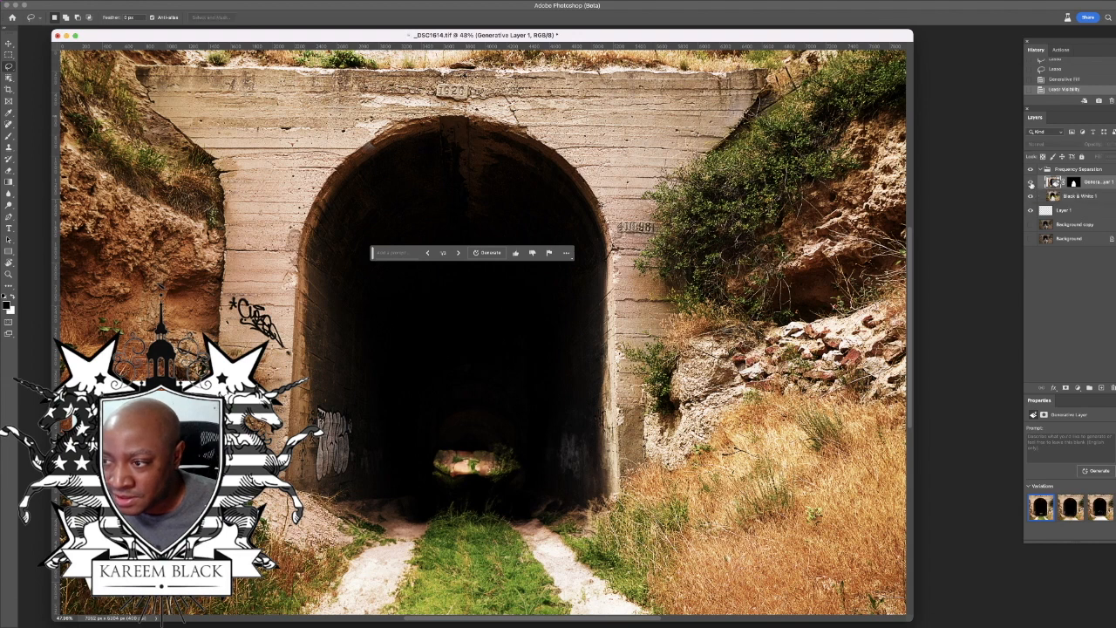
click(1032, 183)
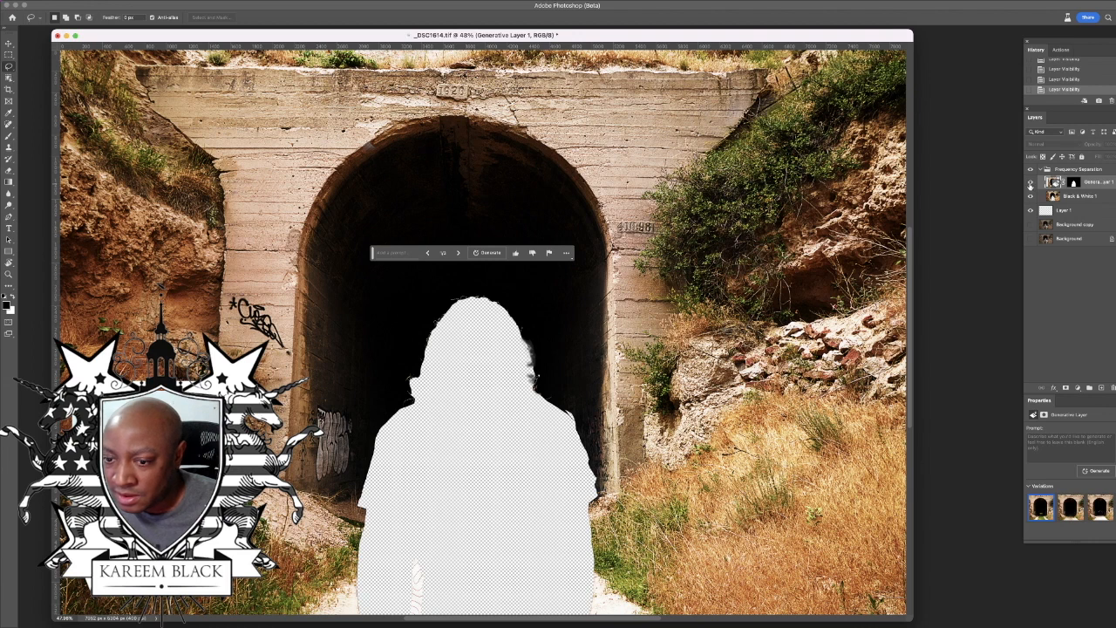
click(1031, 182)
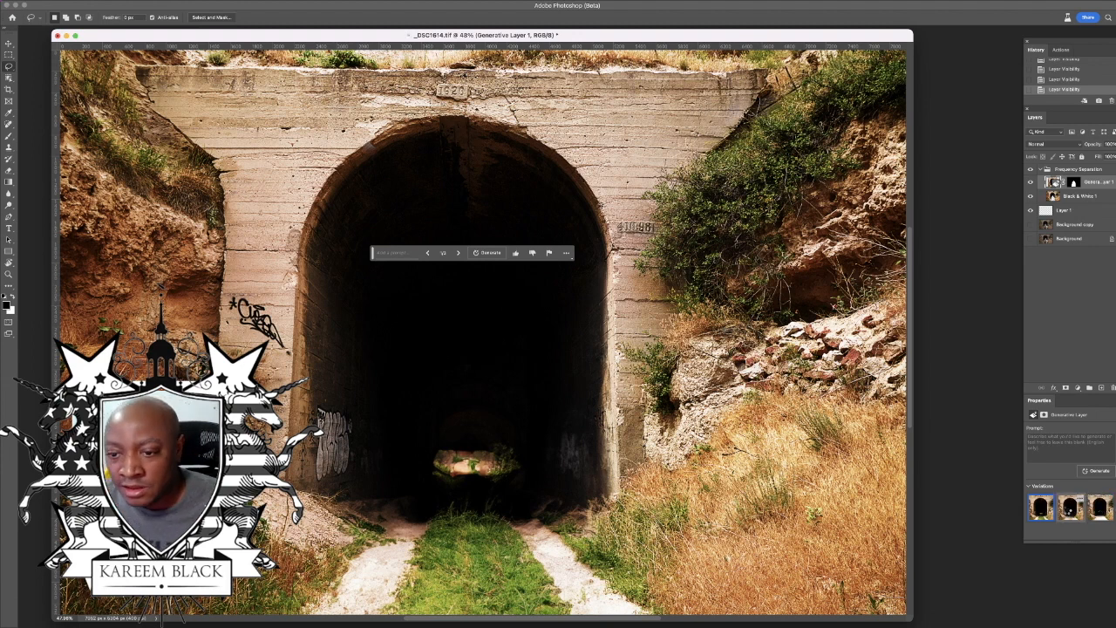
Step: Preview the generative fill's variations, compare the third with the empty cut-out, and return to the third variation
click(1068, 512)
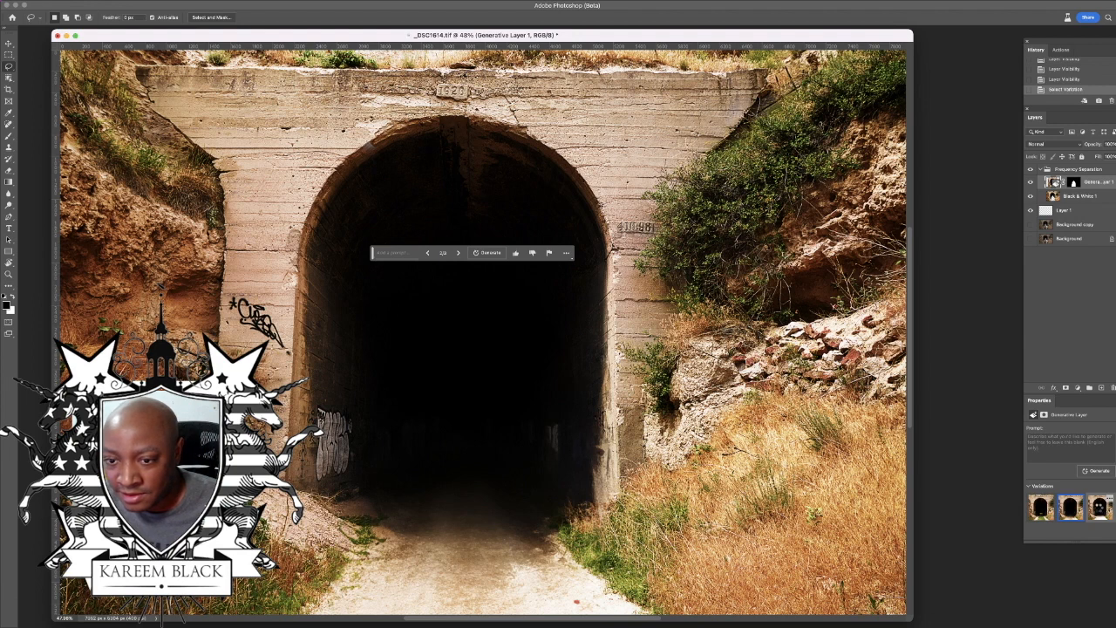
click(1099, 509)
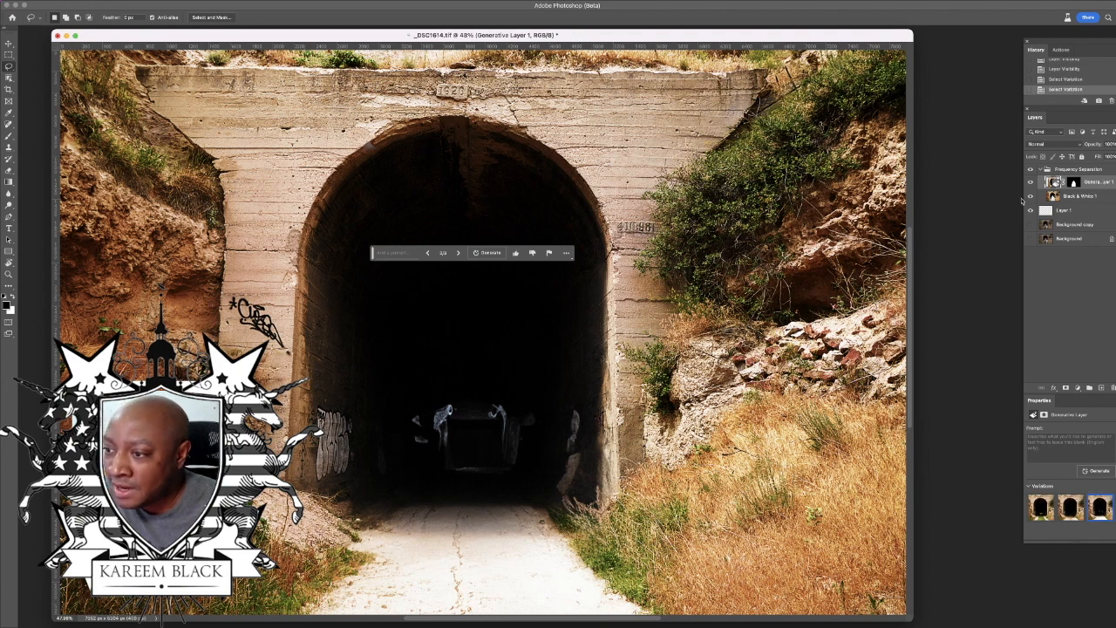
click(1032, 182)
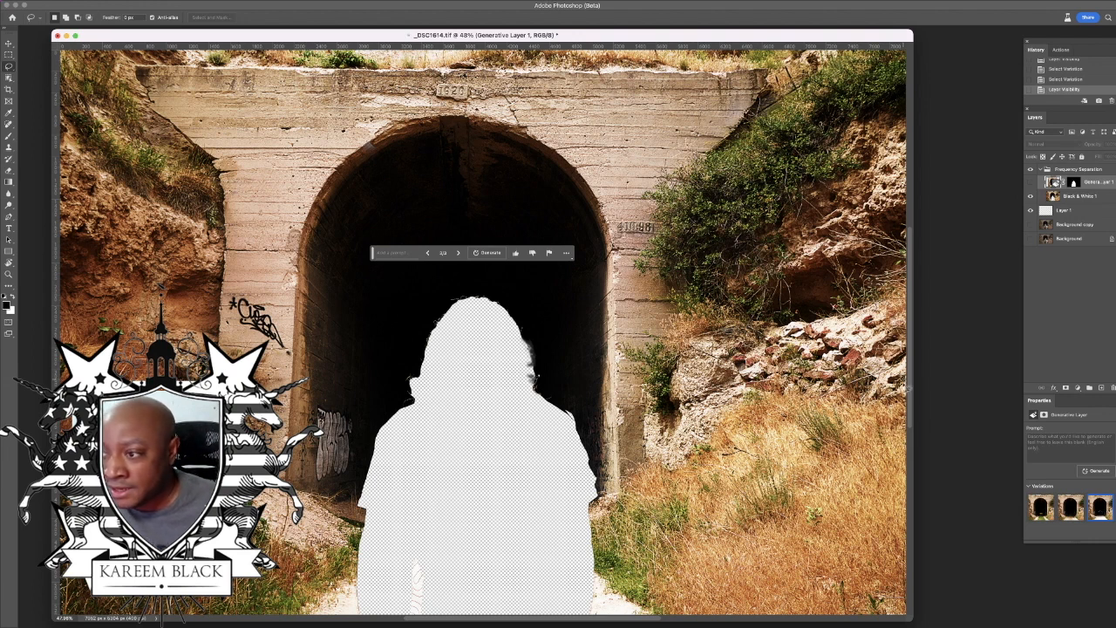
click(1031, 182)
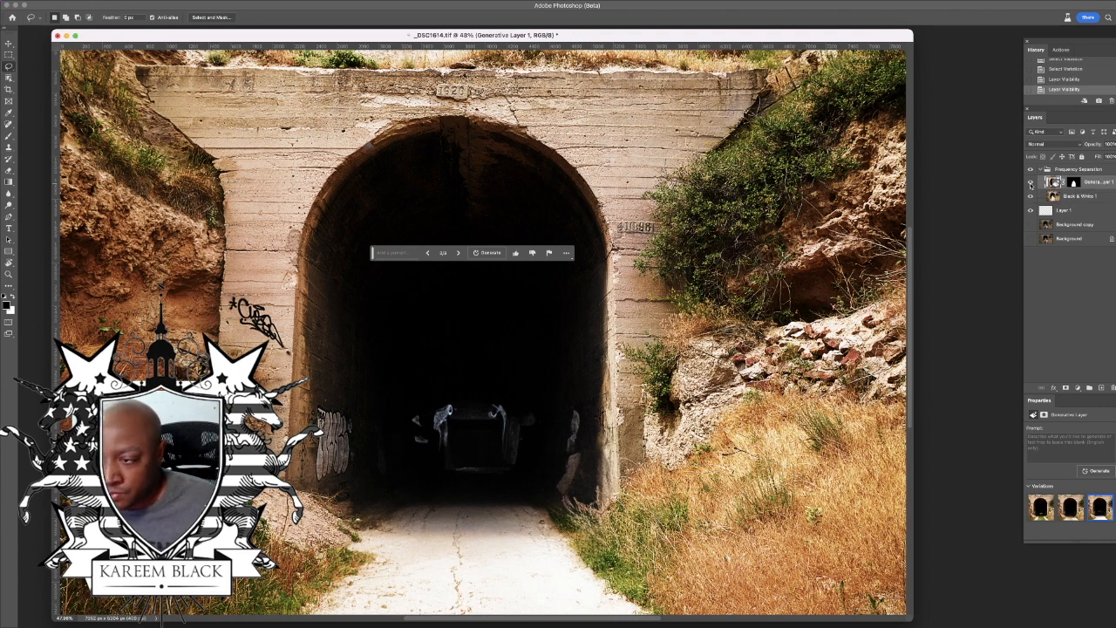
click(1036, 499)
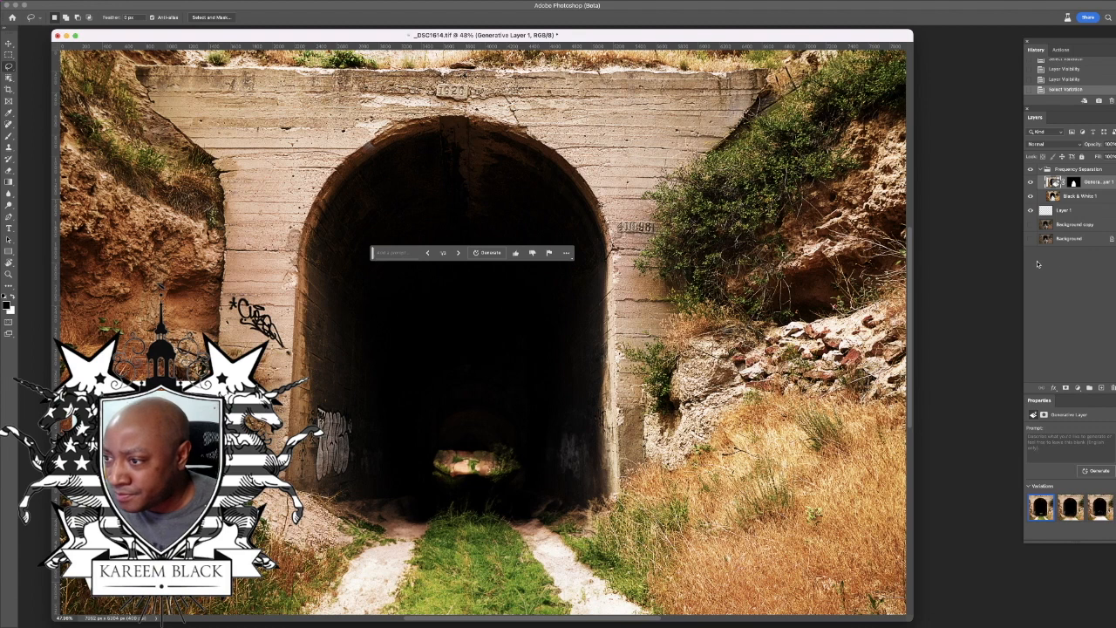
click(1064, 79)
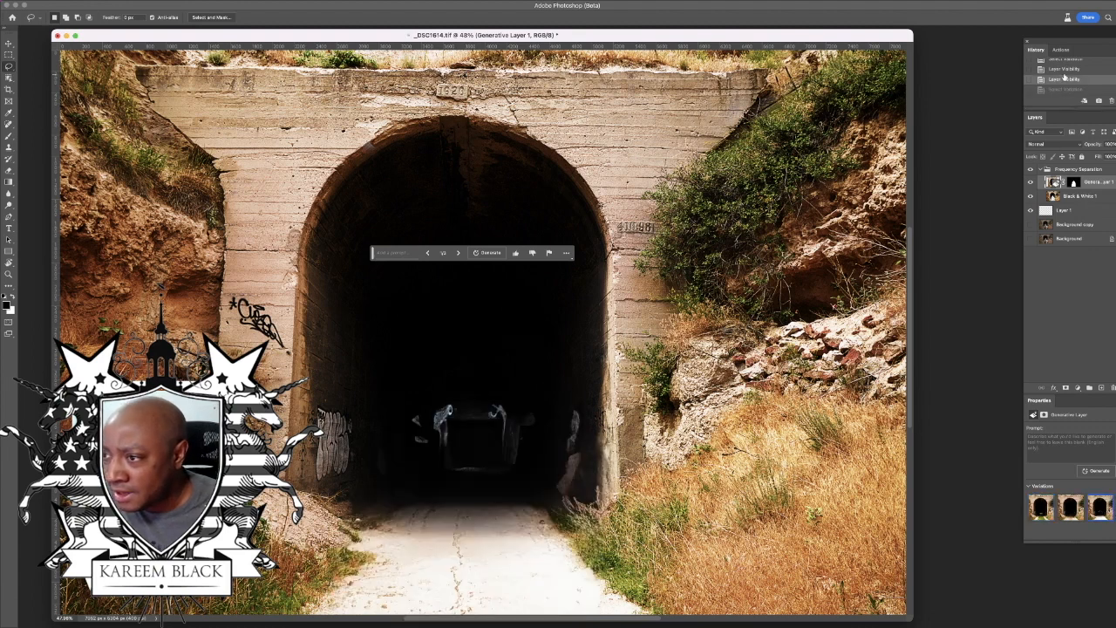
Step: Step the document history back to the last Lasso state before the Generative Fill
scroll(1066, 76, up, 3)
scroll(1066, 76, down, 1)
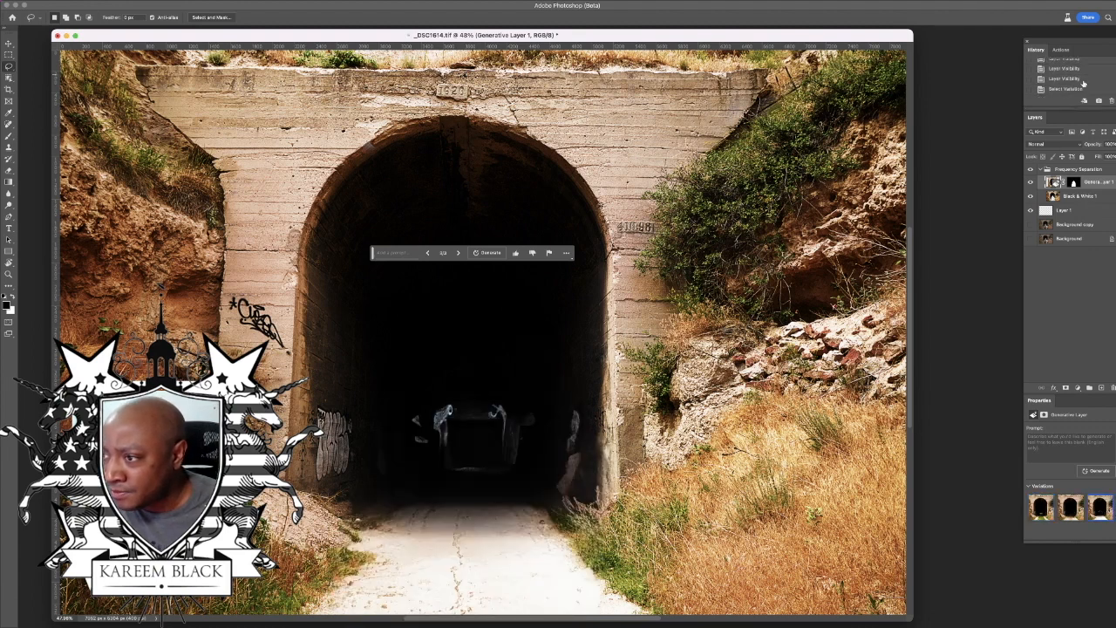
drag(1066, 108, 1067, 159)
scroll(1068, 122, up, 3)
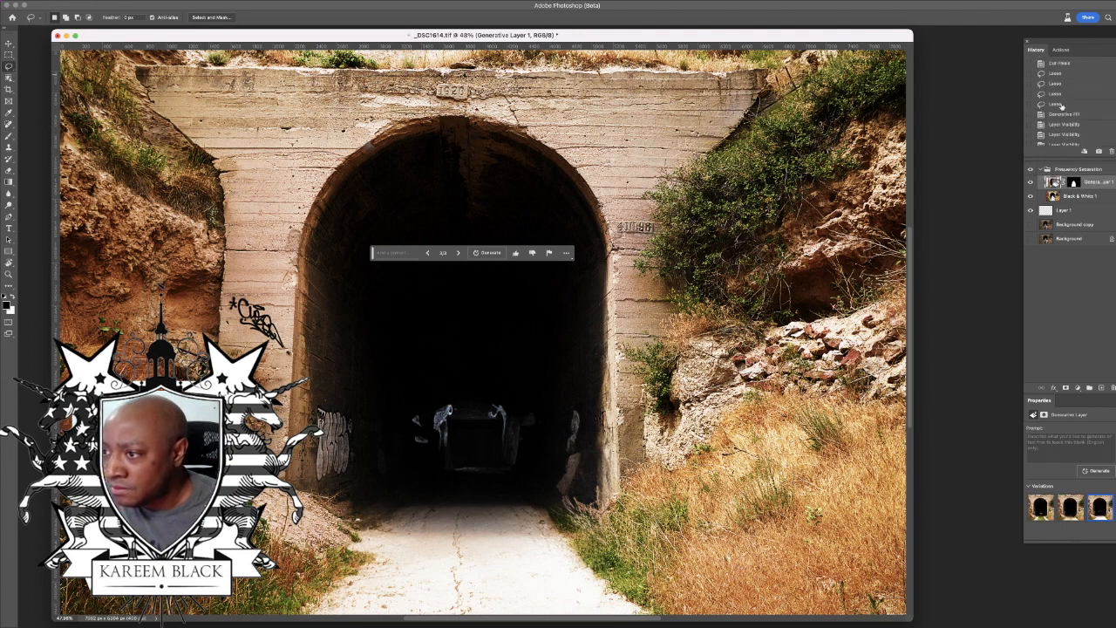
click(1061, 104)
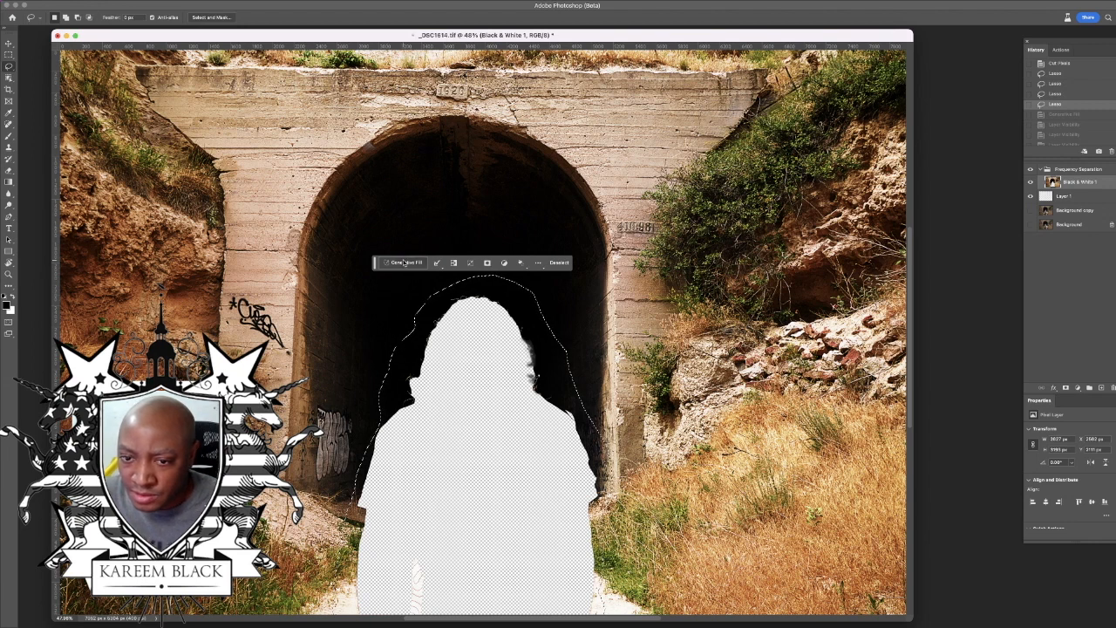
Step: Generate a fill for the lassoed cut-out area with the prompt "tunnel with a city in the distance"
click(404, 263)
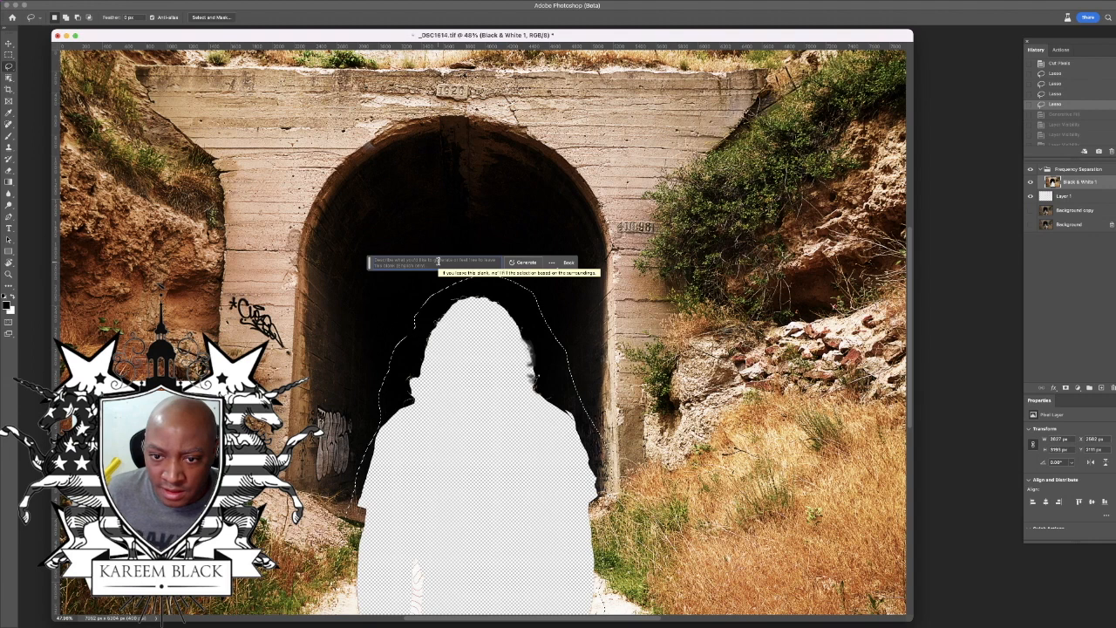
text(tunn)
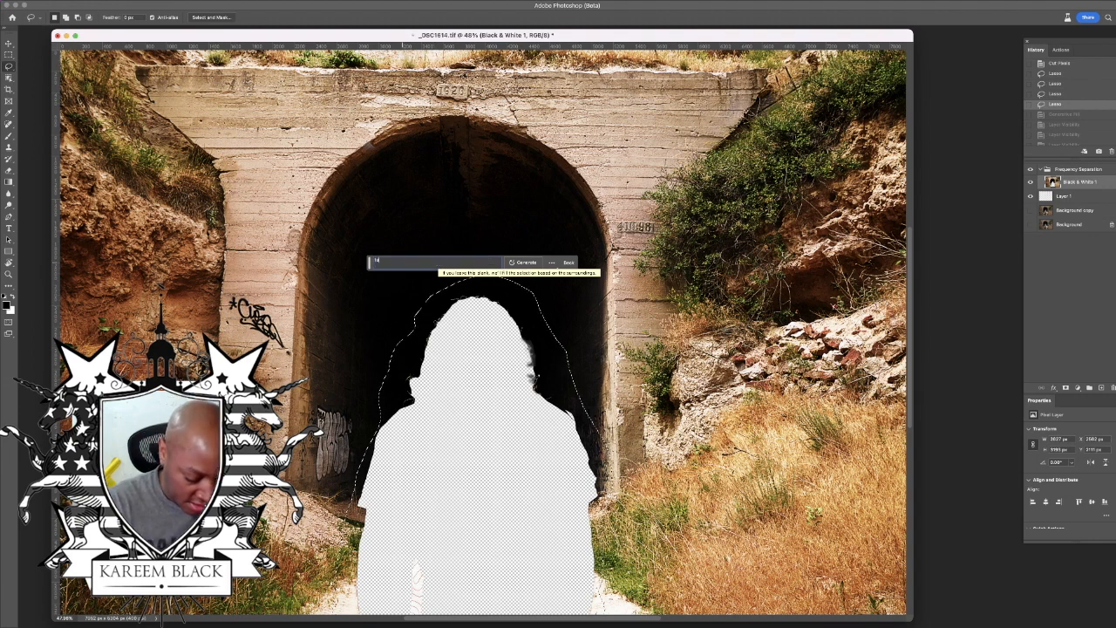
text(el with a city in the distance)
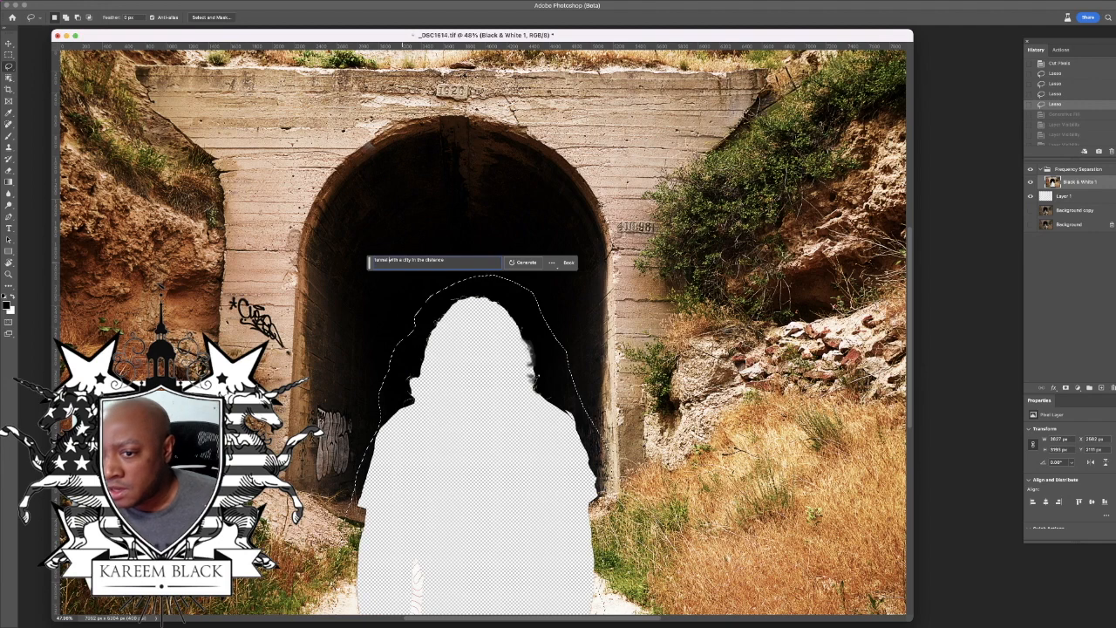
scroll(409, 249, up, 5)
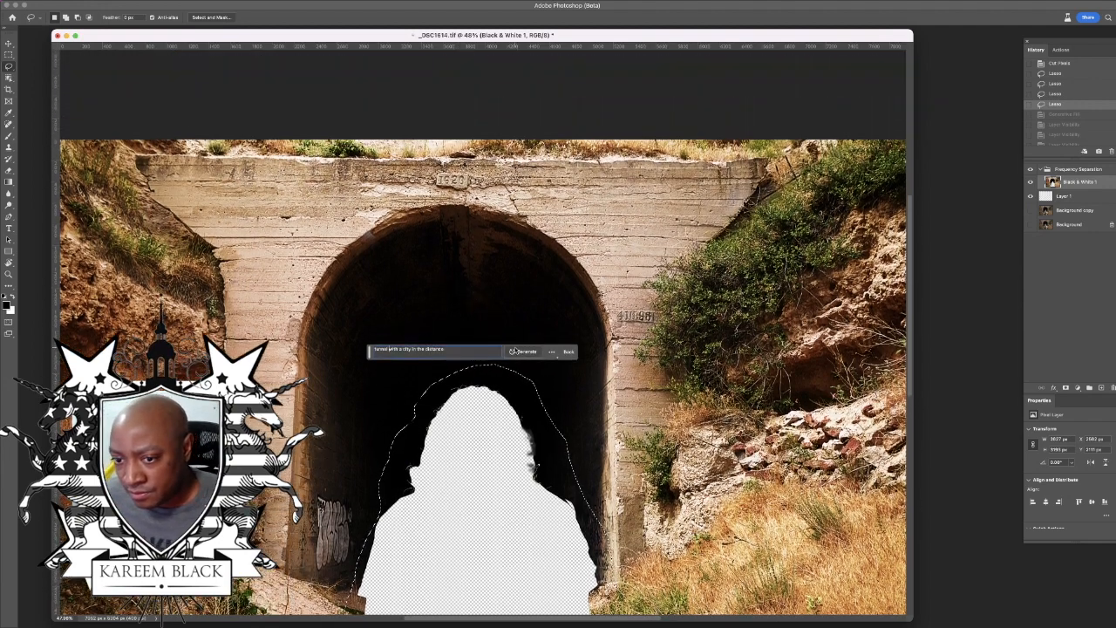
key(Return)
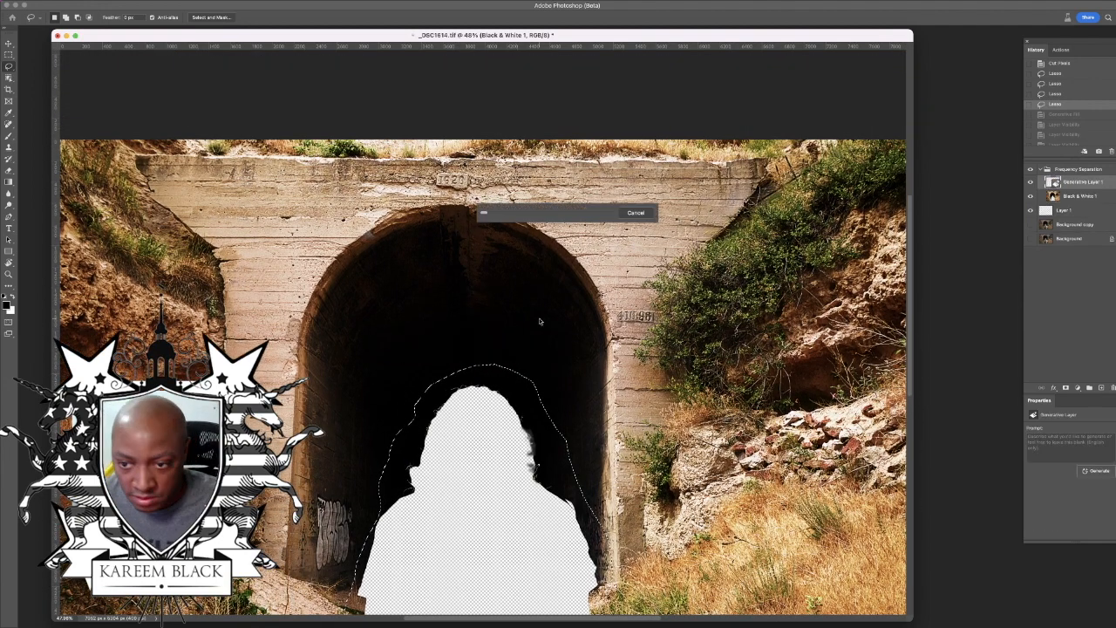
scroll(475, 177, down, 7)
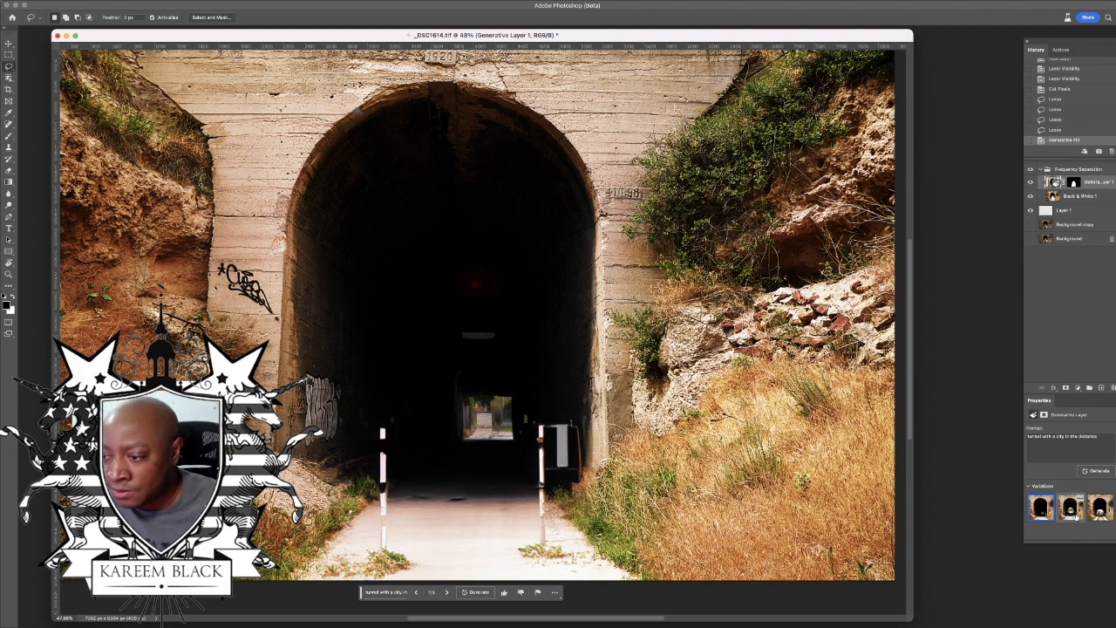
Step: Preview the second variation over the original photo by hiding the Black & White 1 layer and showing the Background copy layer
click(1075, 513)
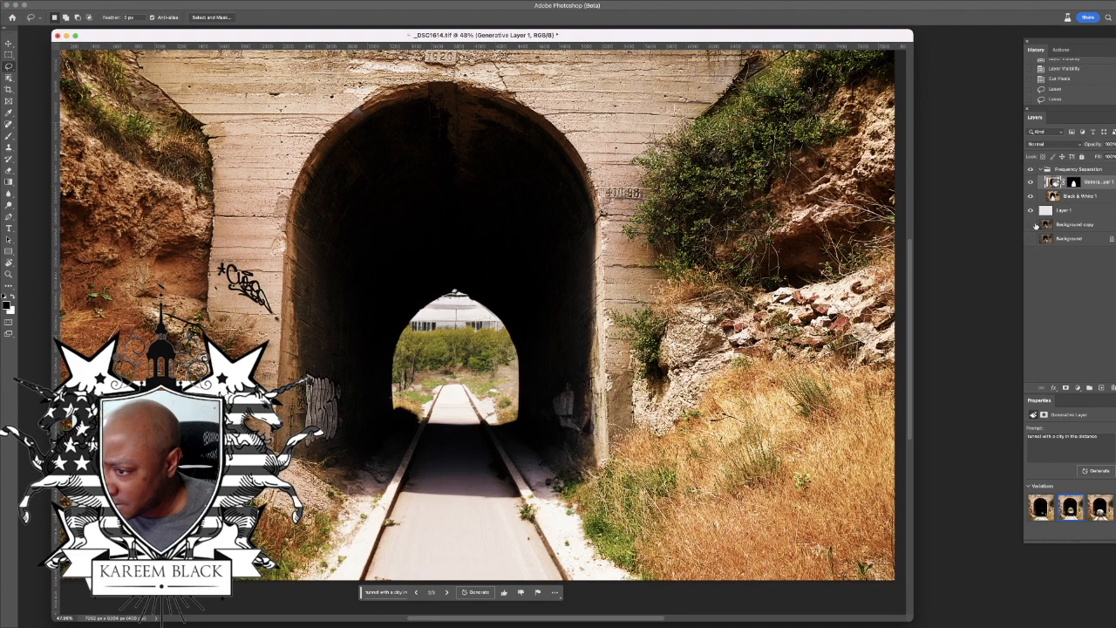
click(1031, 198)
click(1032, 183)
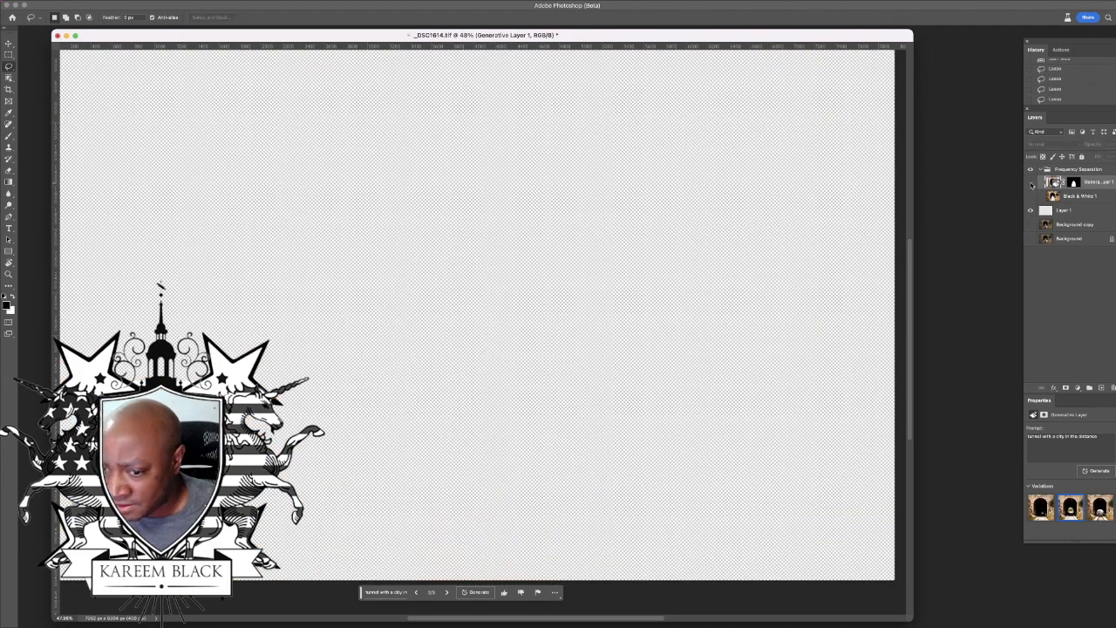
click(1031, 225)
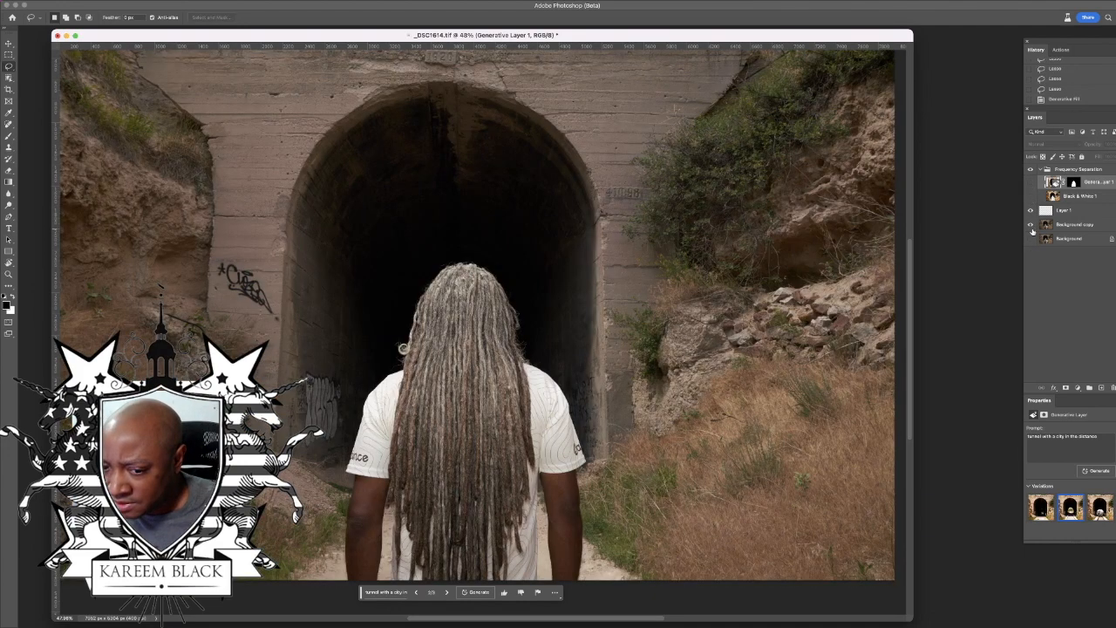
click(1031, 182)
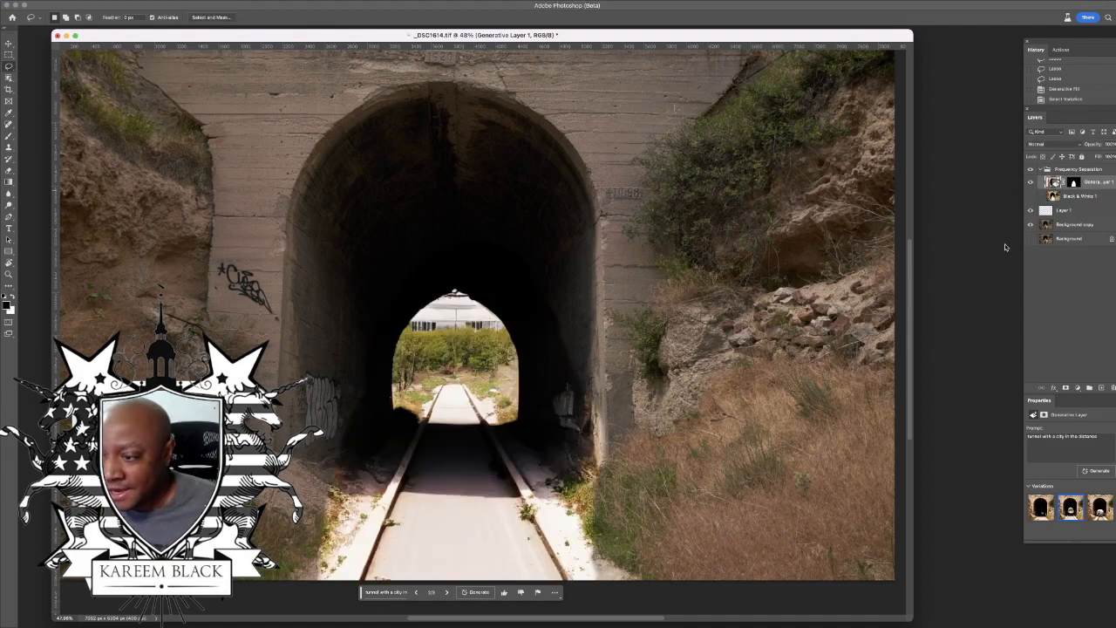
Step: Choose the third variation for the generative layer and show the Black & White 1 layer again
click(1098, 508)
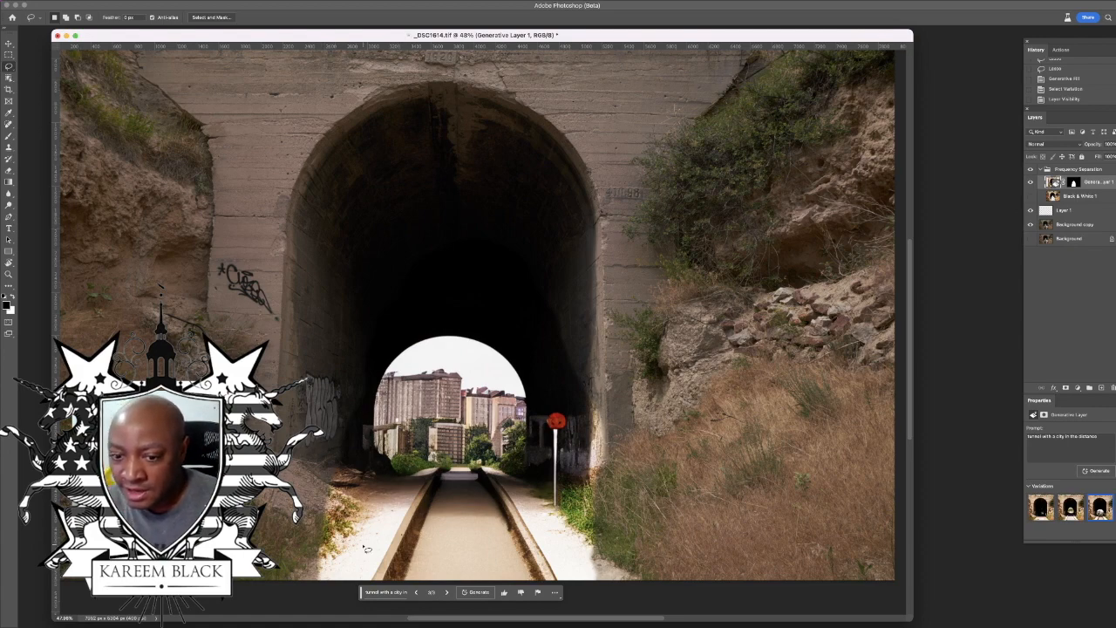
scroll(358, 481, down, 2)
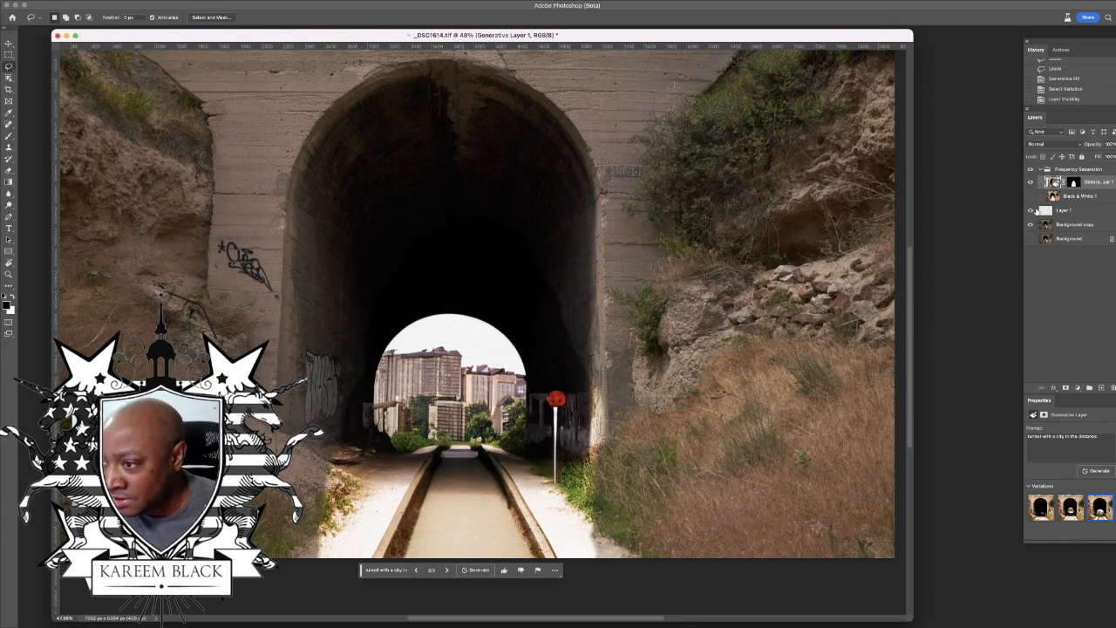
click(1031, 189)
Step: Toggle the generative layer's visibility repeatedly to compare the city tunnel fill with the original man
click(1031, 184)
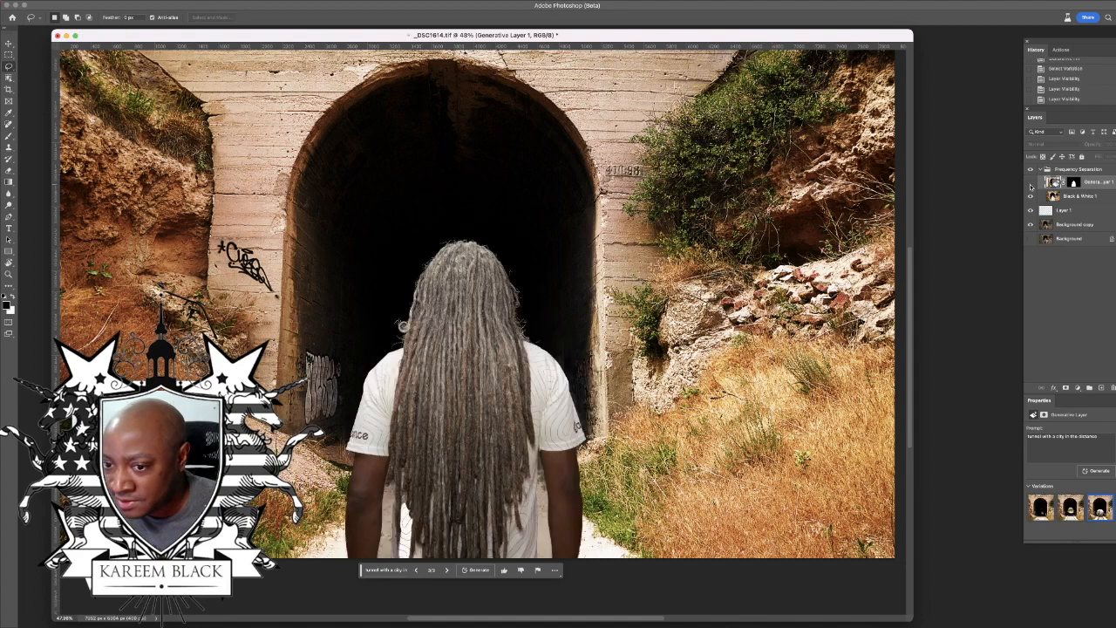
click(1031, 184)
click(1031, 184)
click(1031, 184)
click(1031, 184)
click(1031, 184)
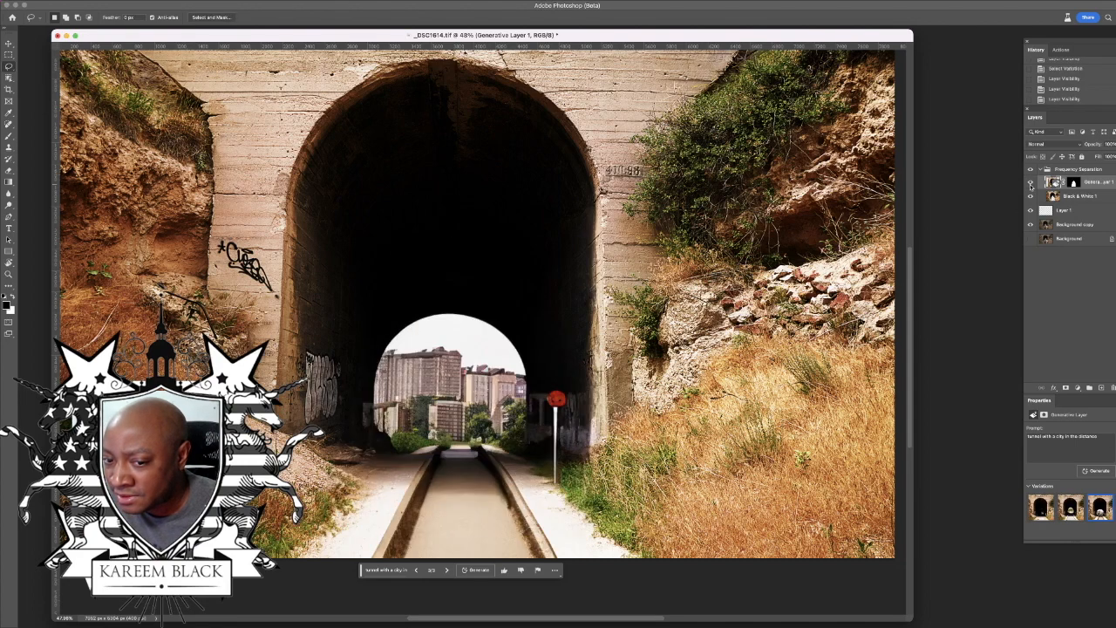
click(1031, 184)
click(1031, 184)
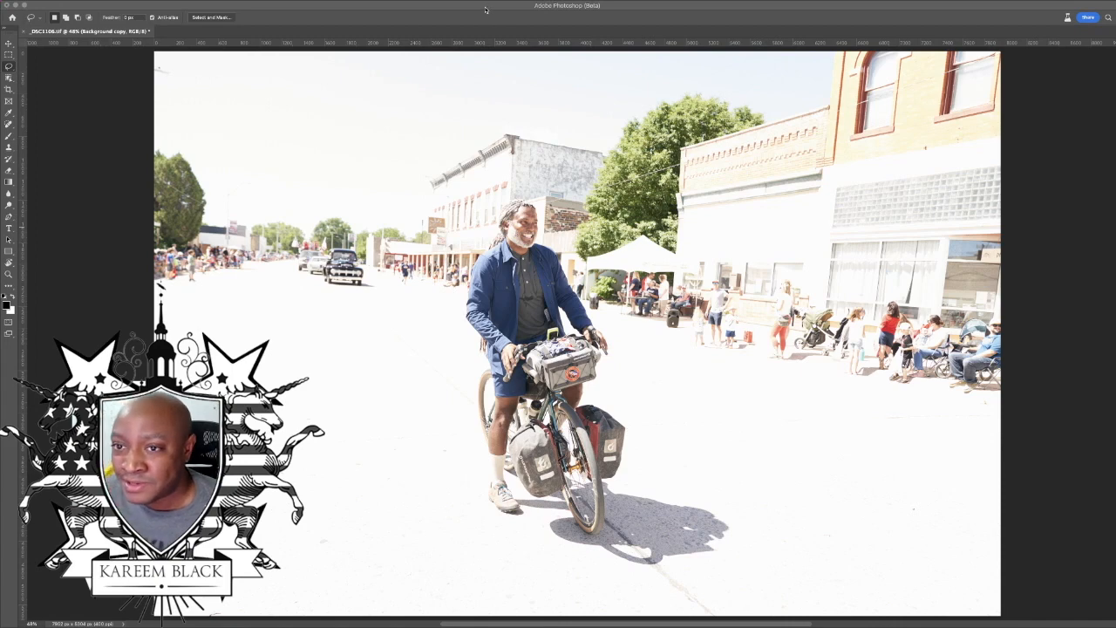
Step: Zoom the cyclist photo to 100% and start subtracting the two front panniers from the subject selection with the Lasso
key(shift+Tab)
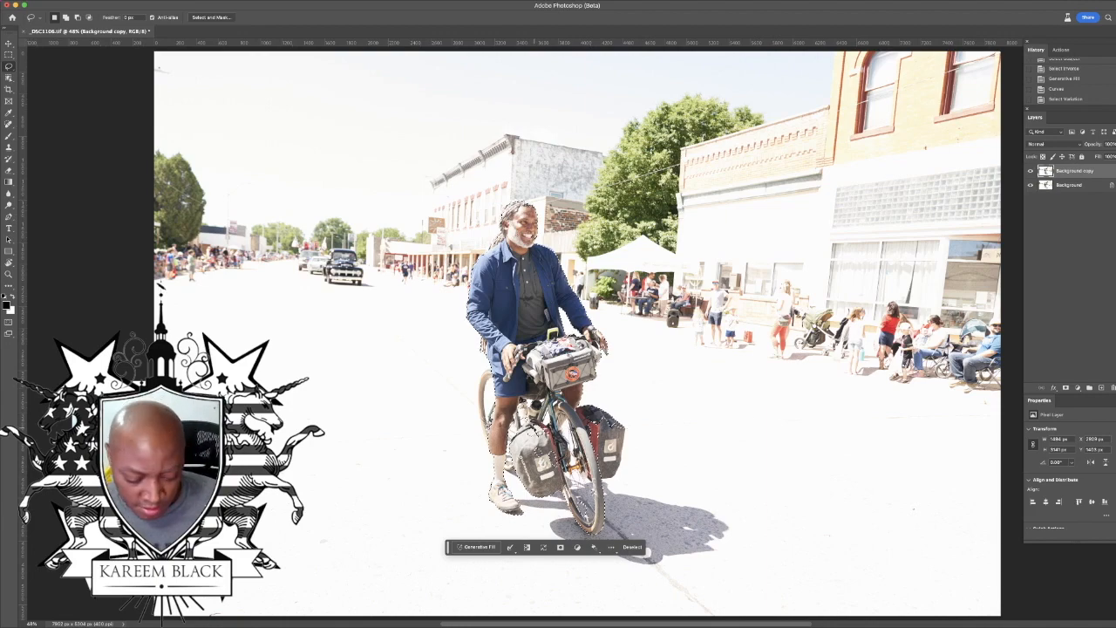
key(super+1)
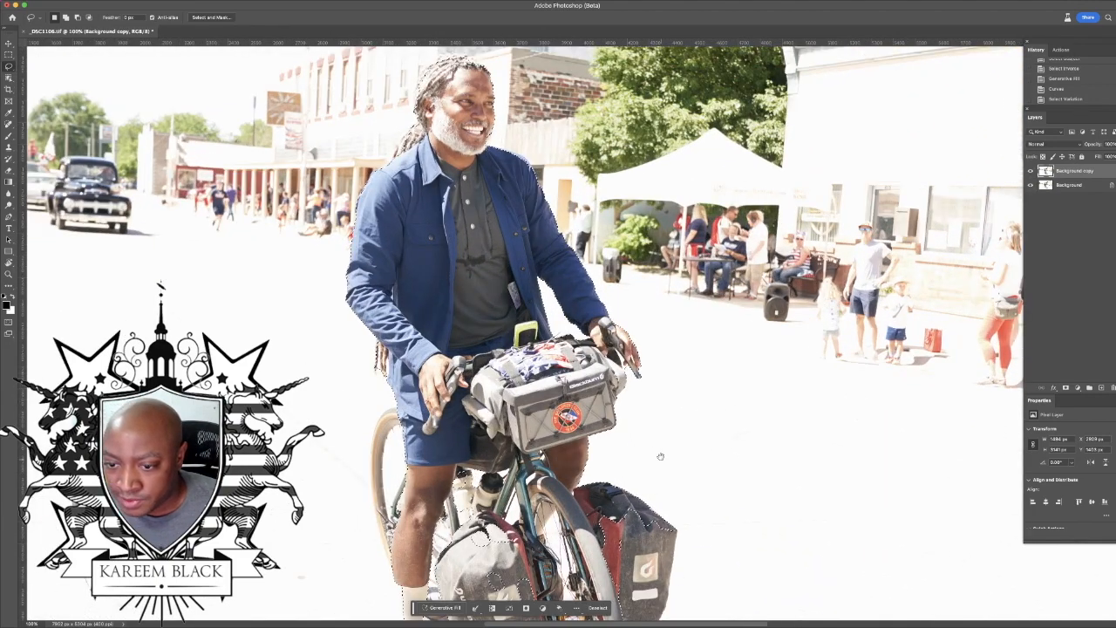
scroll(624, 421, down, 5)
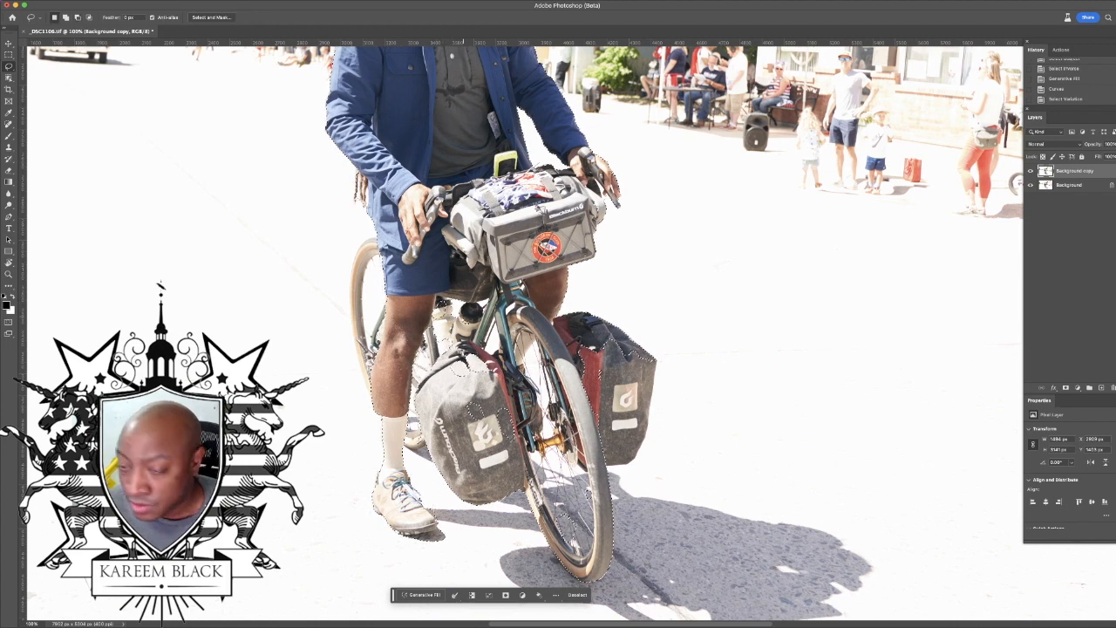
mouse_move(567, 313)
mouse_down()
mouse_move(574, 422)
mouse_move(670, 528)
mouse_move(589, 318)
mouse_move(566, 312)
mouse_up()
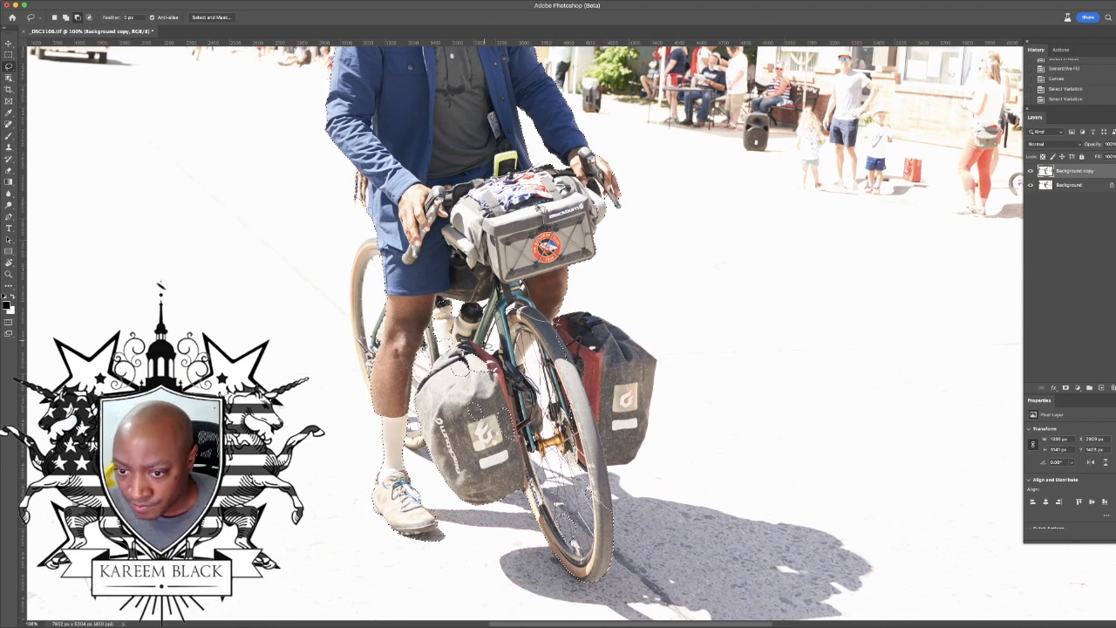
mouse_move(436, 313)
mouse_down()
mouse_move(424, 356)
mouse_move(463, 340)
mouse_up()
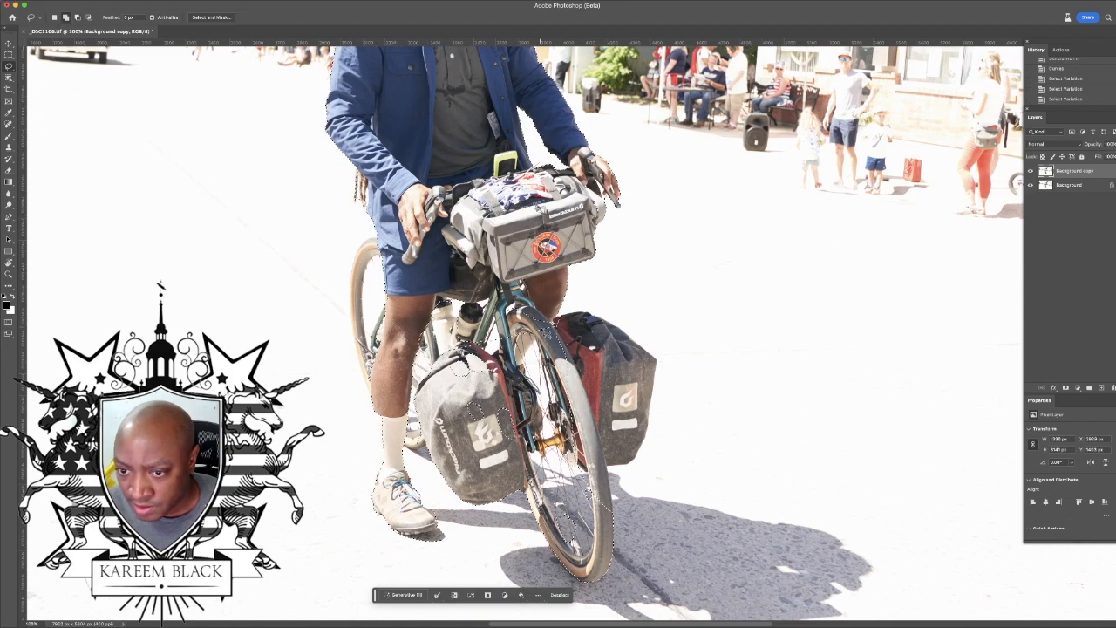
mouse_move(507, 314)
mouse_down()
mouse_move(444, 333)
mouse_move(512, 323)
mouse_move(461, 308)
mouse_move(449, 339)
mouse_move(525, 417)
mouse_move(509, 330)
mouse_up()
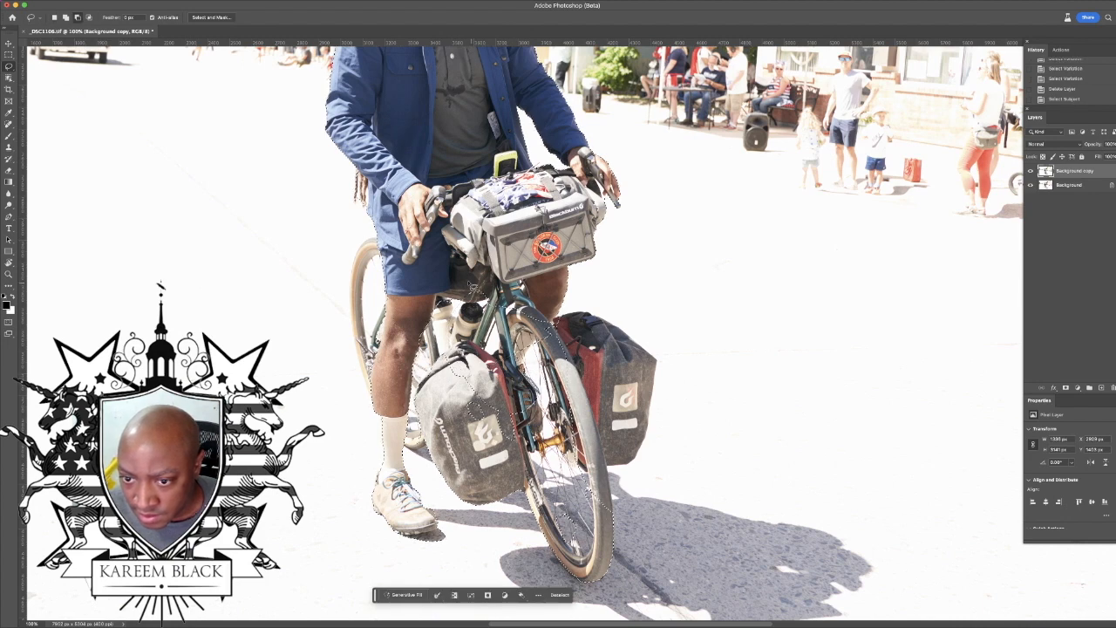
Step: Subtract the remaining areas beneath the handlebar bag and on the pannier beside the leg from the selection with the Lasso
mouse_move(462, 288)
mouse_down()
mouse_move(443, 308)
mouse_move(462, 287)
mouse_move(458, 266)
mouse_move(478, 267)
mouse_move(449, 235)
mouse_move(469, 206)
mouse_move(510, 178)
mouse_move(584, 181)
mouse_move(602, 214)
mouse_move(595, 259)
mouse_move(548, 288)
mouse_up()
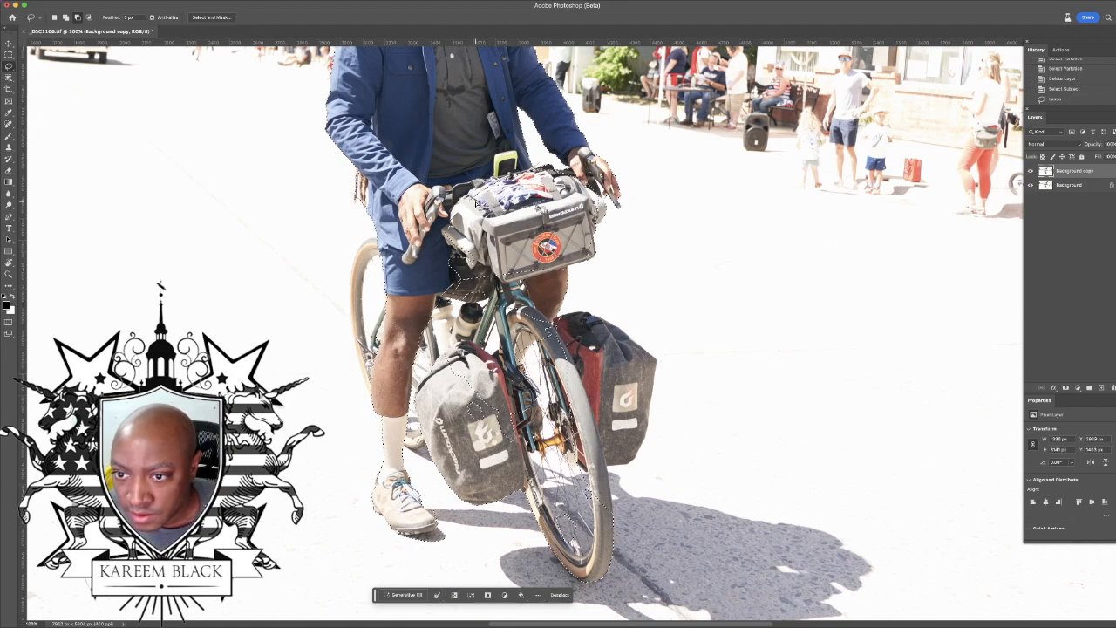
drag(458, 244, 440, 404)
mouse_move(465, 454)
mouse_down()
mouse_move(574, 473)
mouse_move(587, 365)
mouse_move(515, 343)
mouse_move(509, 375)
mouse_up()
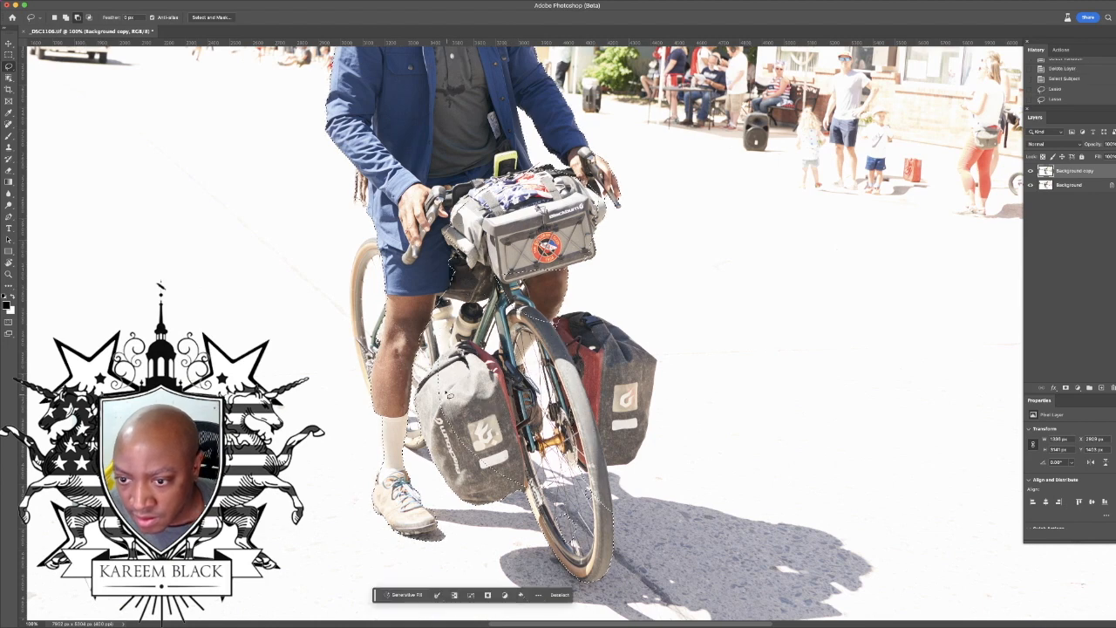
mouse_move(421, 356)
mouse_down()
mouse_move(424, 408)
mouse_move(520, 541)
mouse_move(600, 478)
mouse_move(574, 463)
mouse_up()
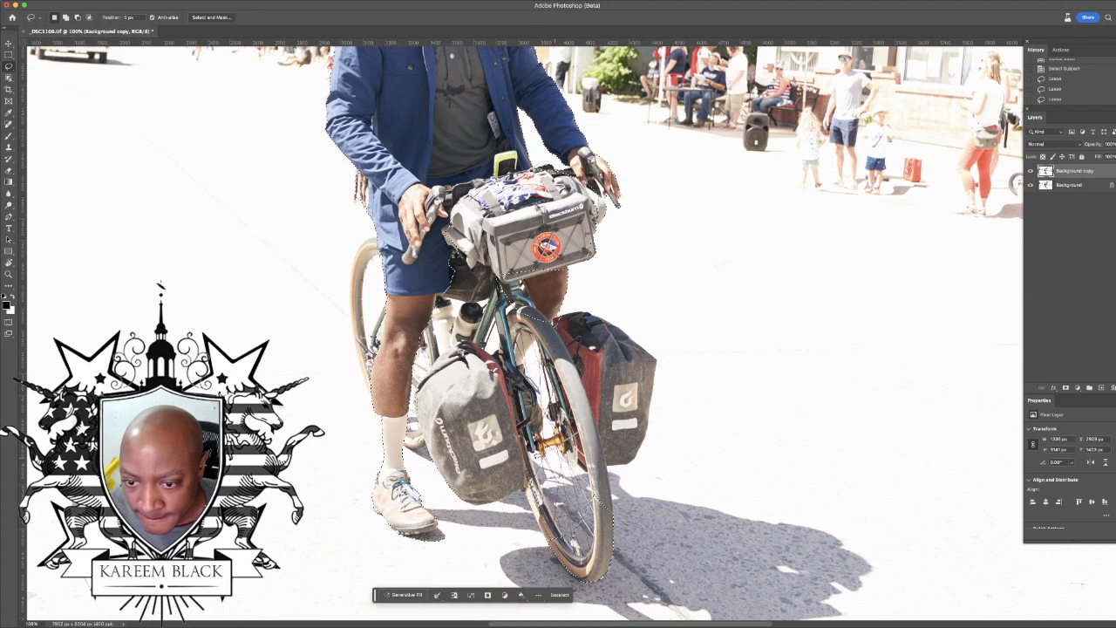
drag(417, 382, 441, 459)
mouse_move(403, 418)
mouse_down()
mouse_move(375, 423)
mouse_move(408, 545)
mouse_move(452, 513)
mouse_up()
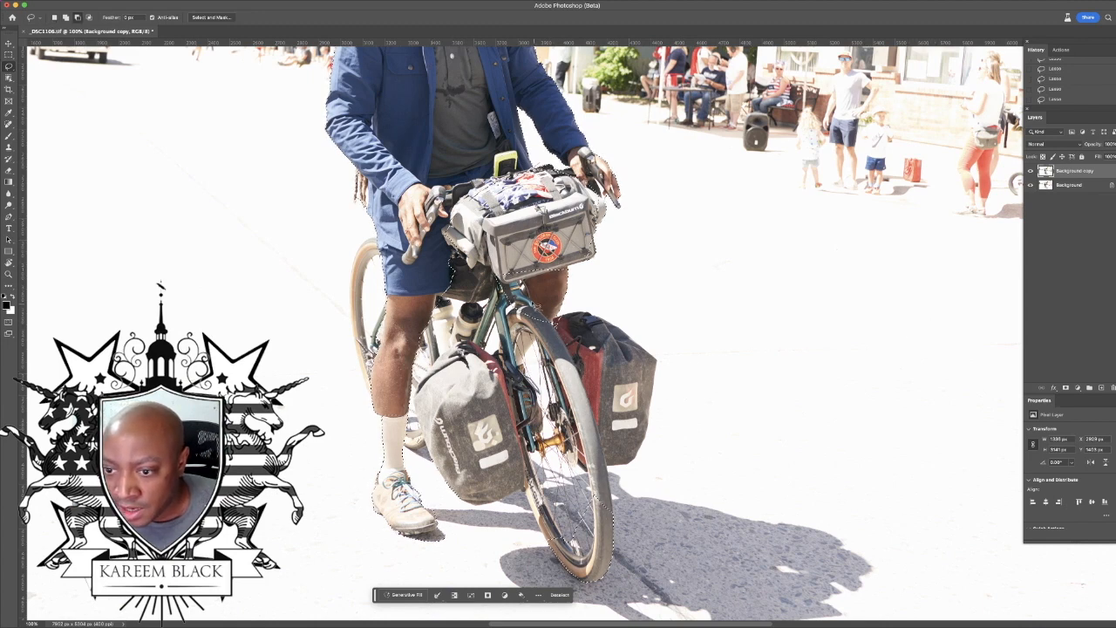
mouse_move(532, 266)
mouse_down()
mouse_move(454, 290)
mouse_move(496, 288)
mouse_up()
Step: Examine the selection outline from the bicycle up to the cyclist's jacket, head and dreadlocks
scroll(489, 306, up, 5)
scroll(568, 339, down, 1)
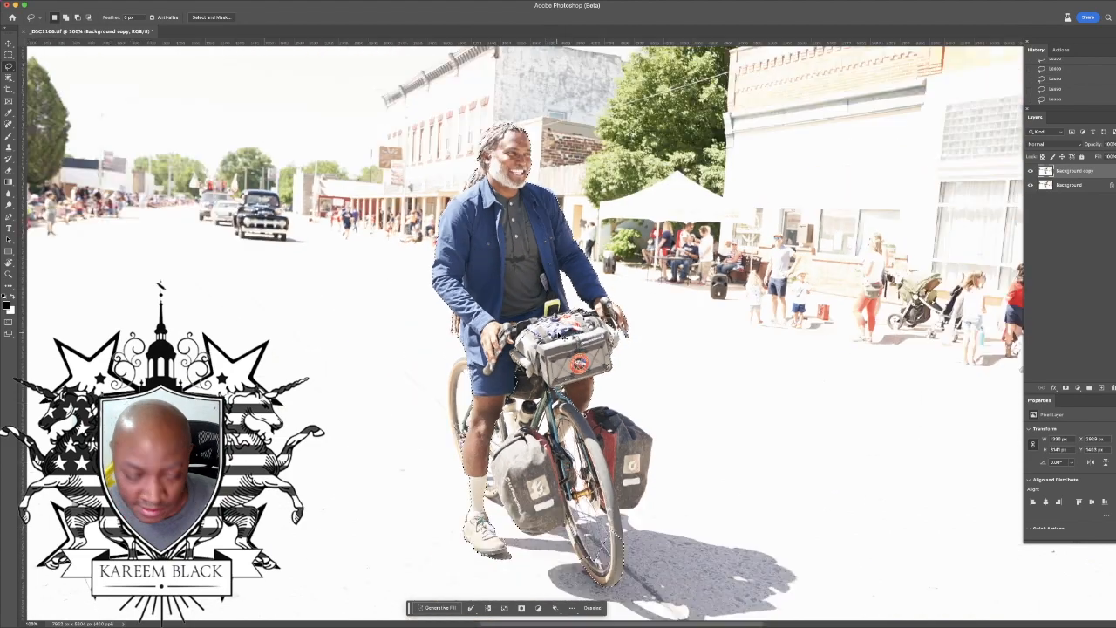
scroll(534, 244, up, 2)
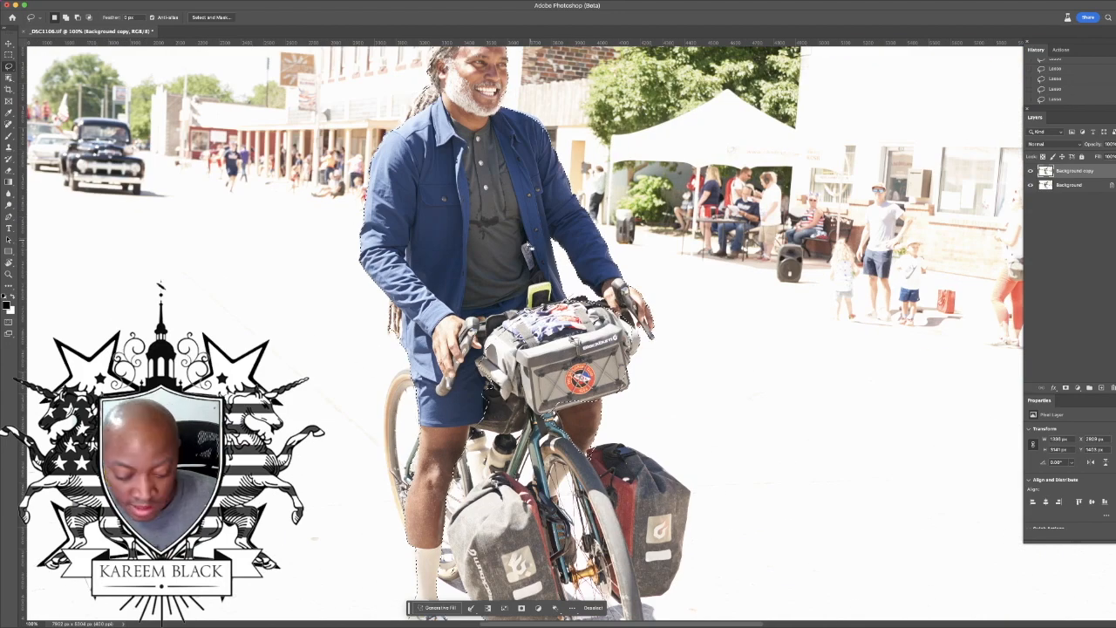
scroll(550, 253, up, 5)
scroll(563, 261, up, 4)
scroll(563, 261, right, 2)
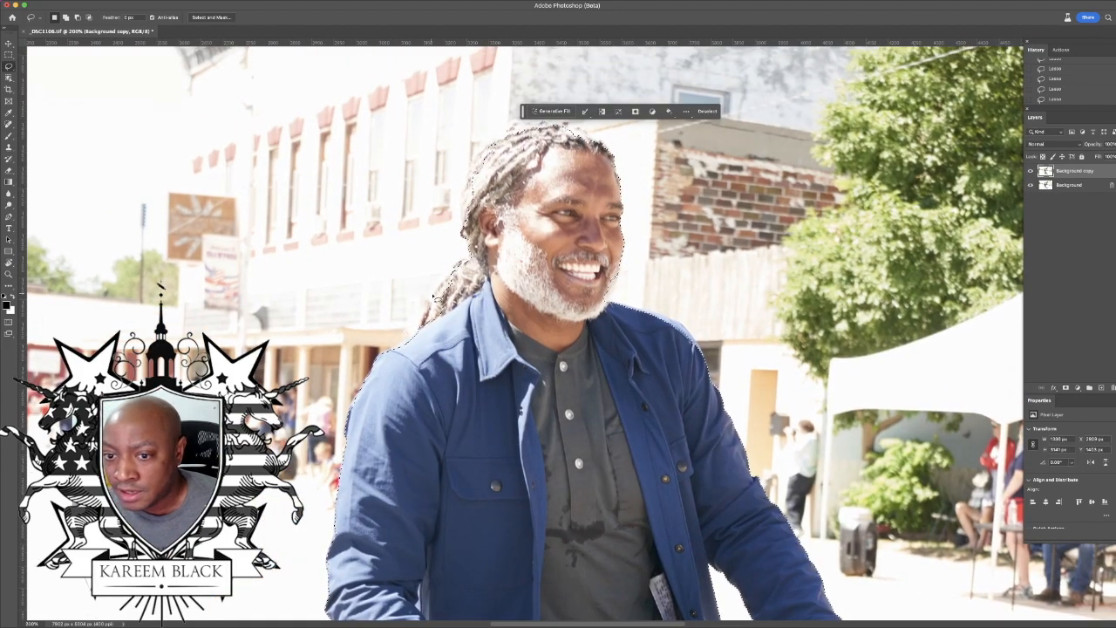
key(super+minus)
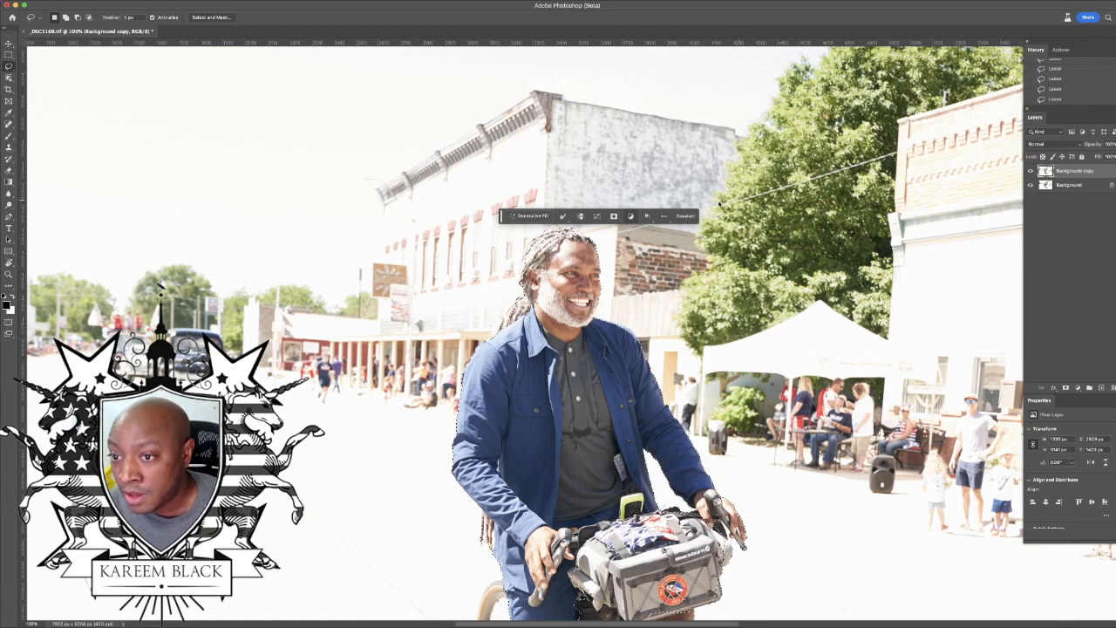
Step: Run Generative Fill on the cyclist selection with the prompt "man in tux"
drag(528, 218, 600, 251)
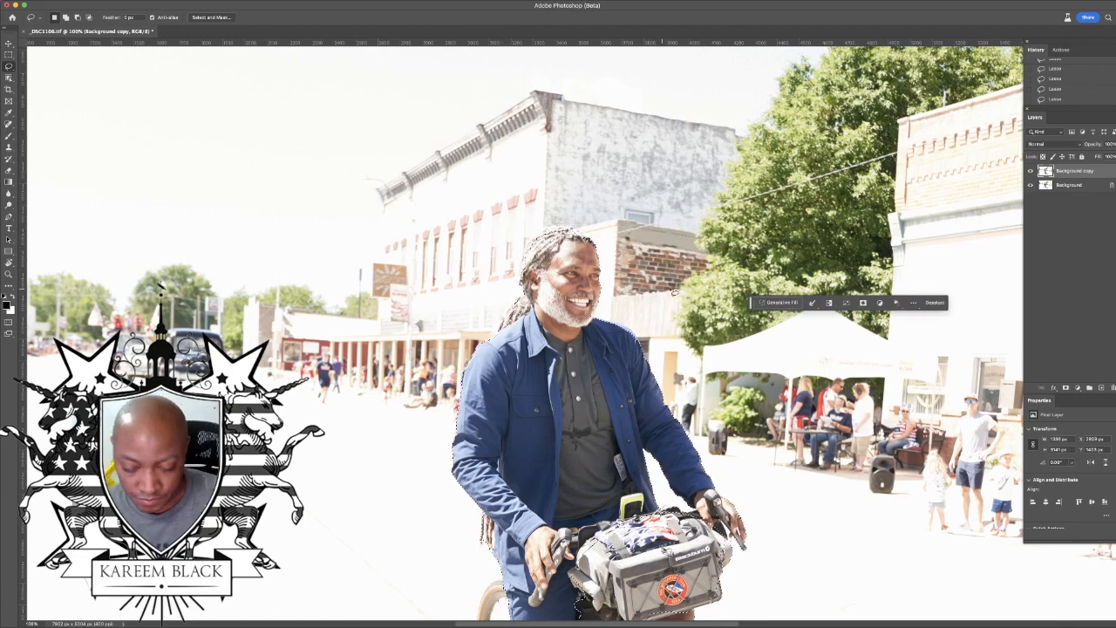
key(super+minus)
click(773, 304)
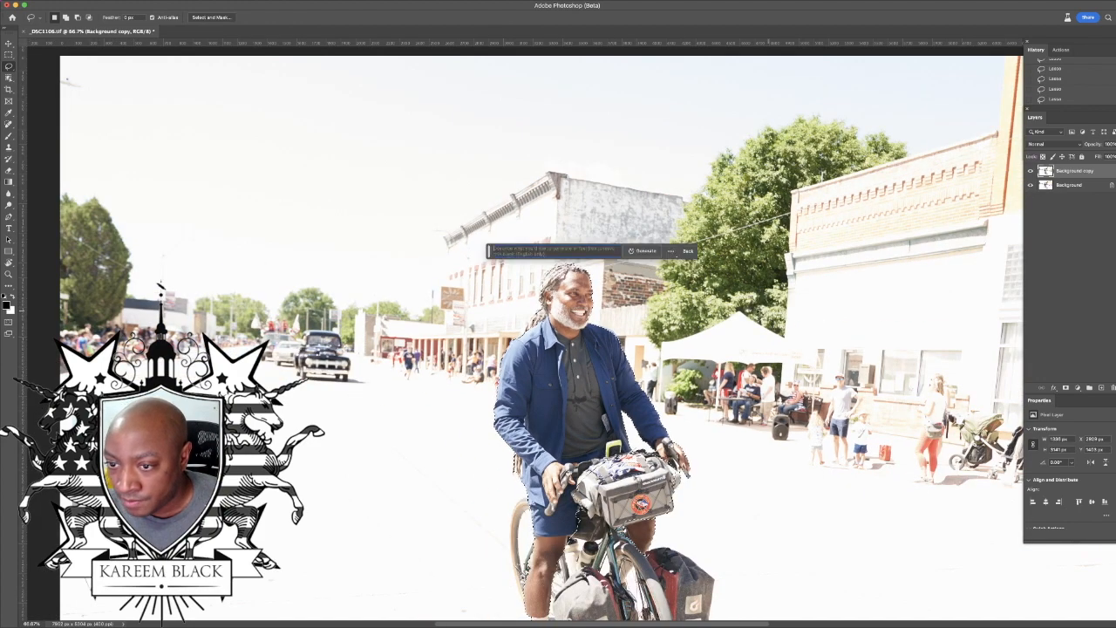
text(man in)
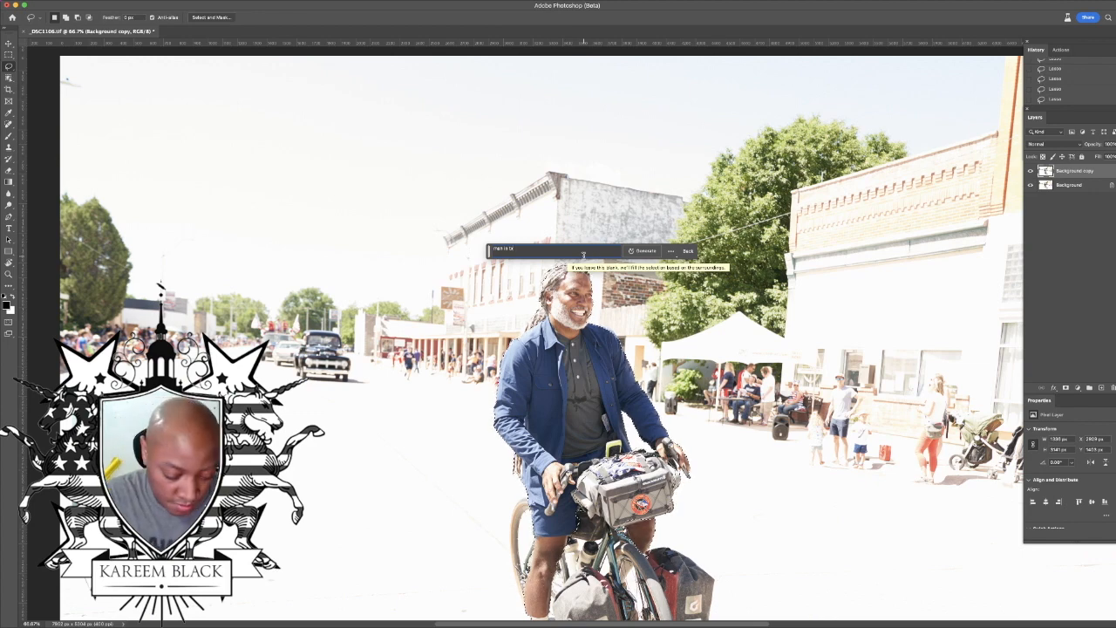
text( tux)
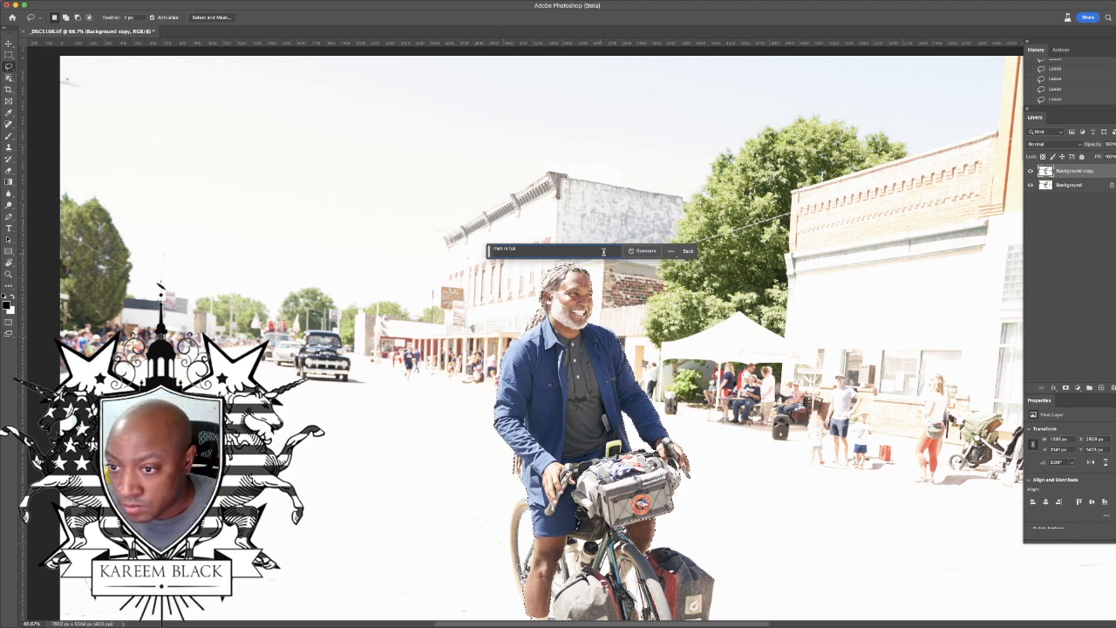
click(654, 254)
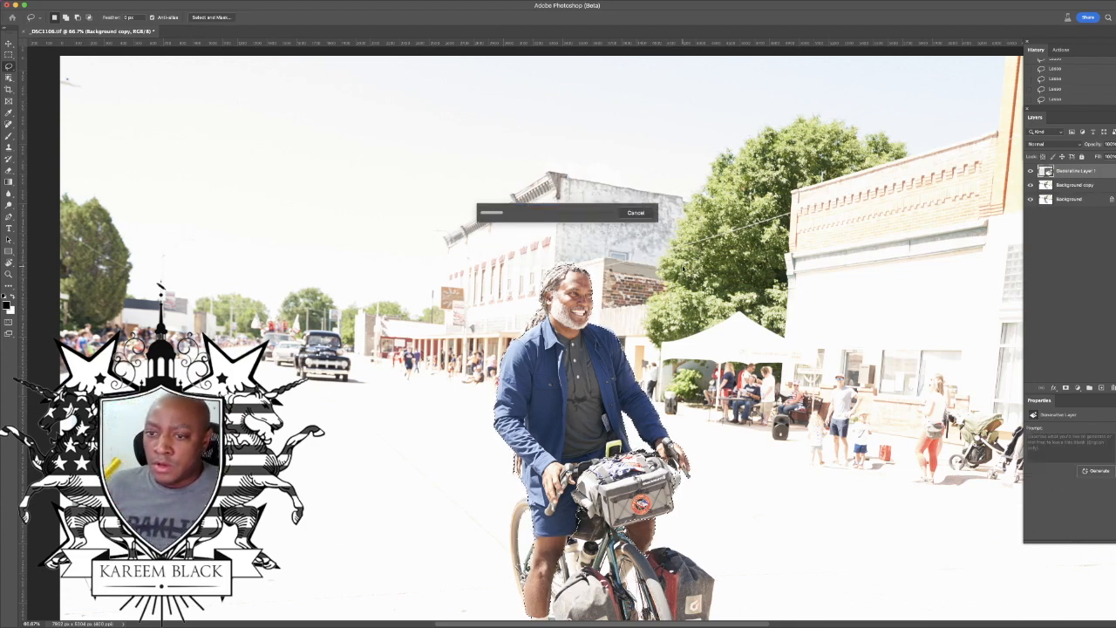
Step: Compare the three generated tuxedo variations and select the third, the man with sunglasses and a white boutonniere
scroll(654, 278, down, 5)
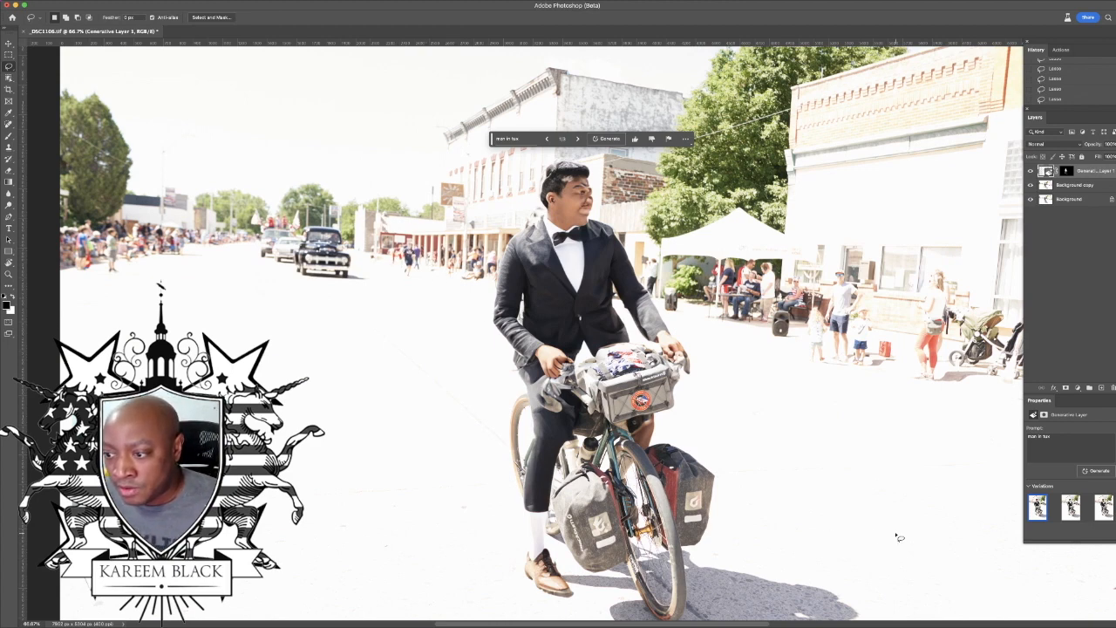
click(1069, 507)
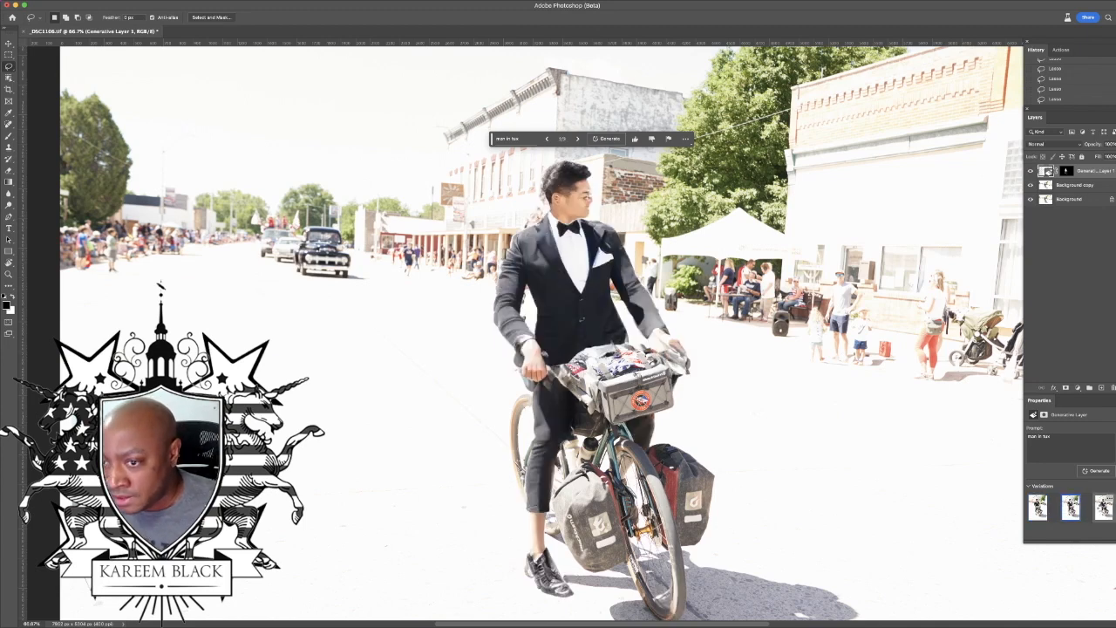
click(1102, 510)
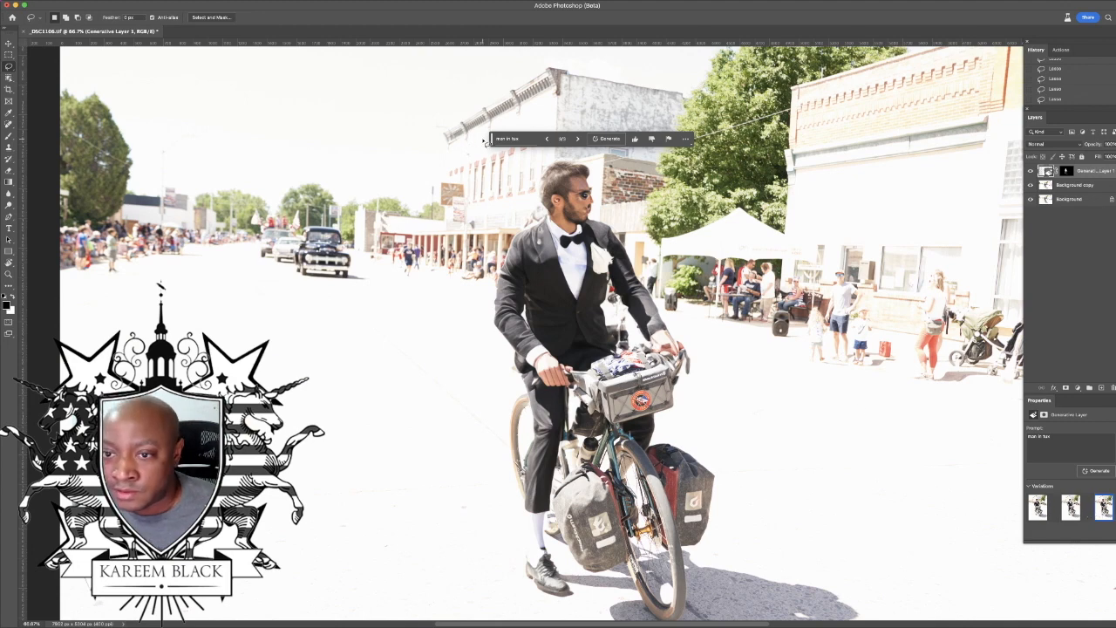
drag(485, 143, 745, 263)
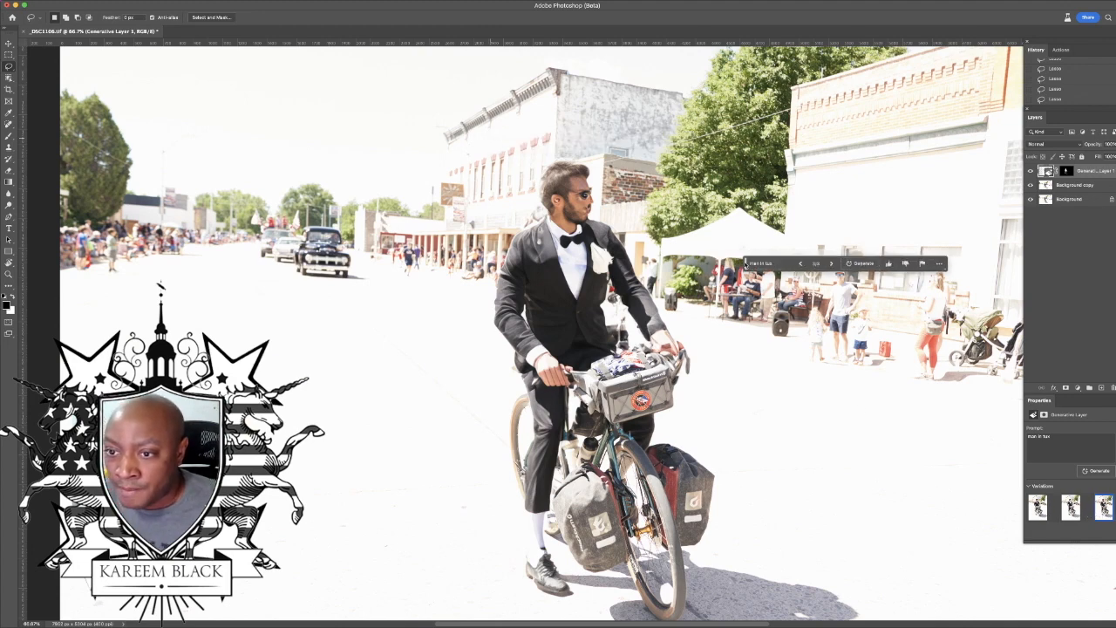
scroll(745, 264, down, 1)
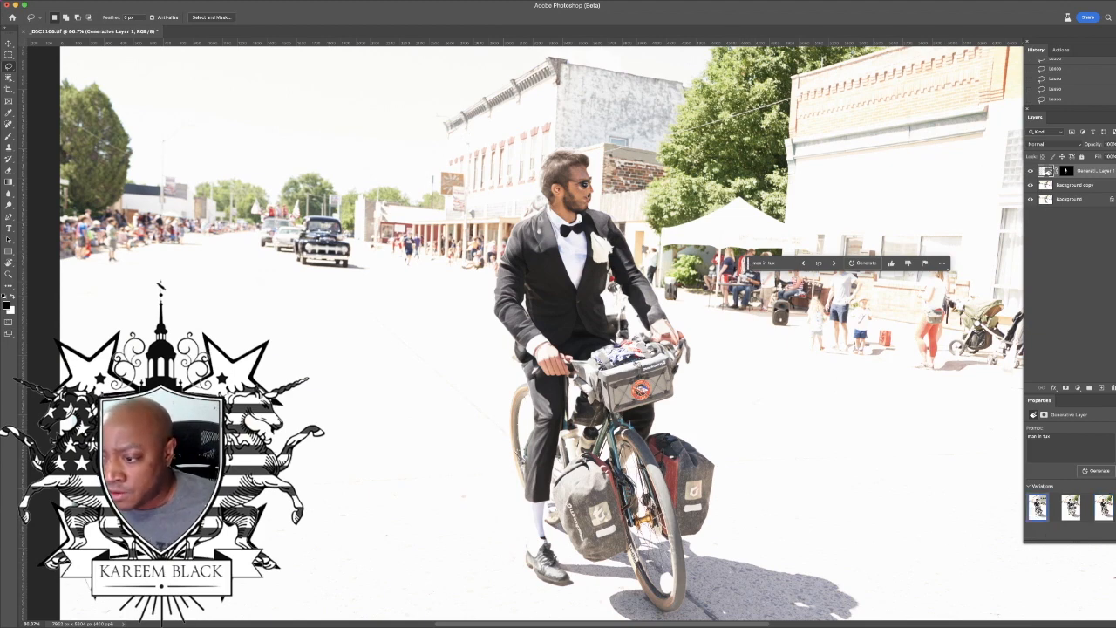
click(1038, 508)
click(1069, 510)
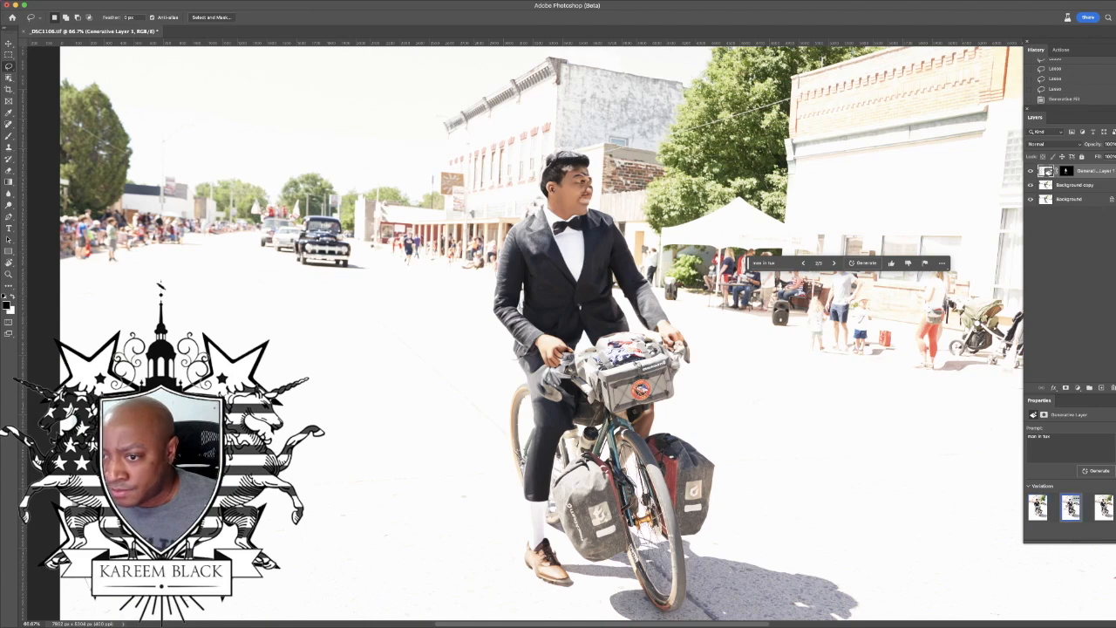
click(1101, 509)
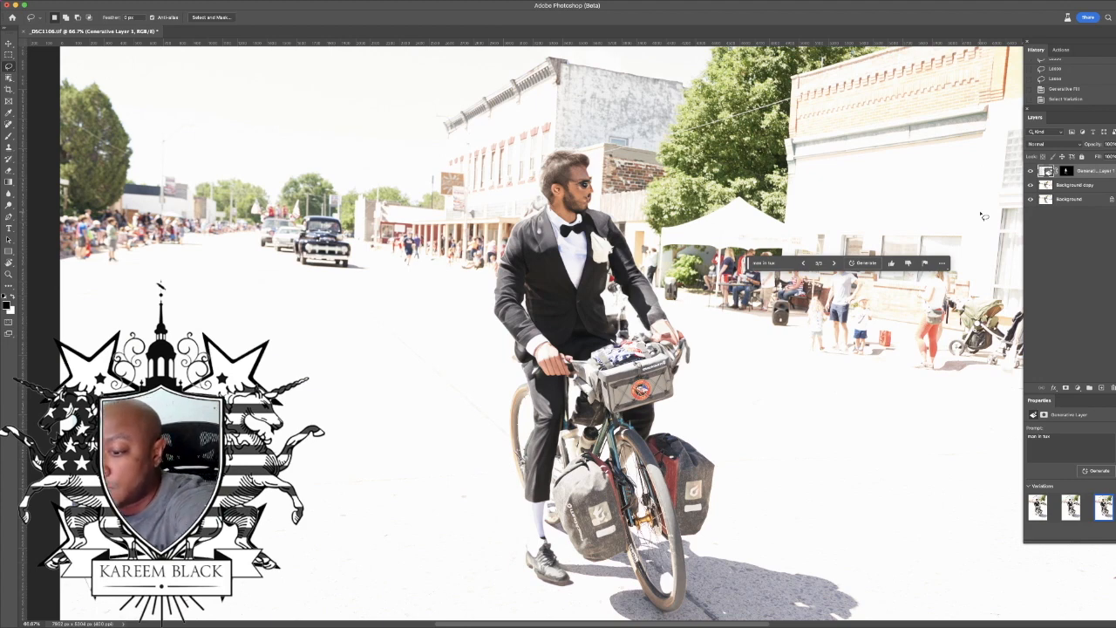
Step: Inspect the tuxedo variation as a whole, then its face, bow tie and jacket shoulders up close
key(super+0)
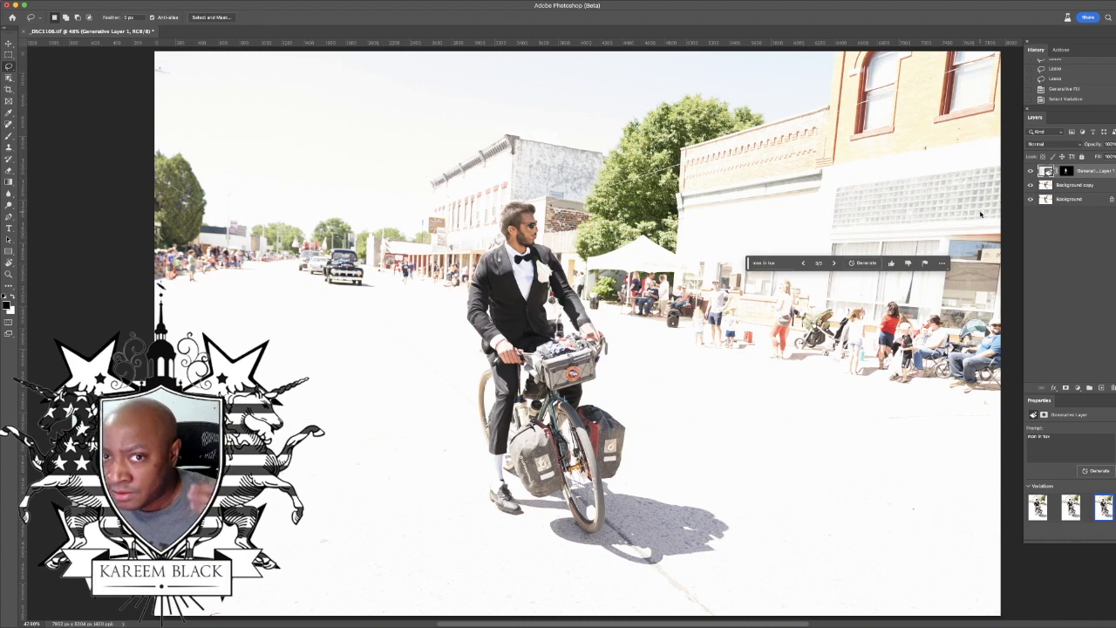
scroll(981, 215, left, 2)
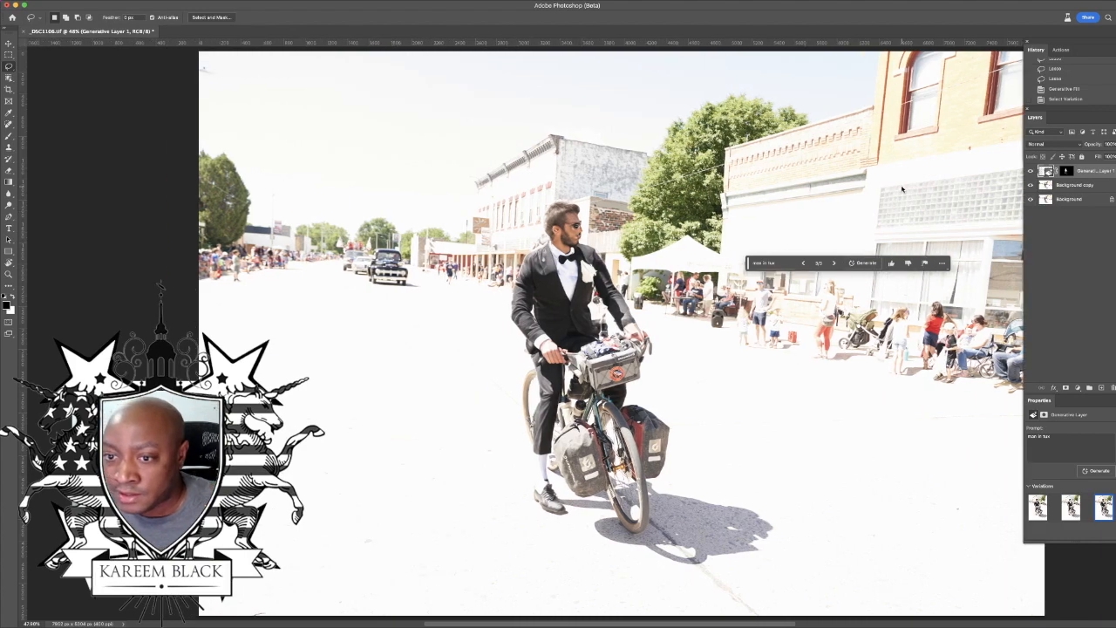
key(super+plus)
key(super+plus)
key(super+plus)
key(super+plus)
key(super+plus)
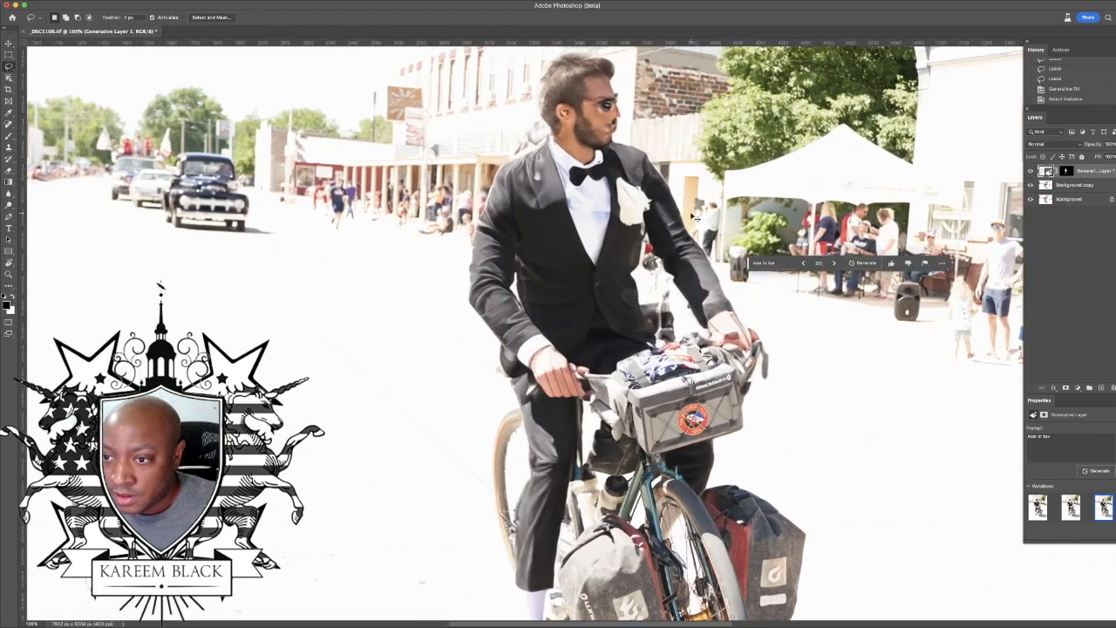
drag(643, 180, 601, 440)
drag(638, 118, 756, 276)
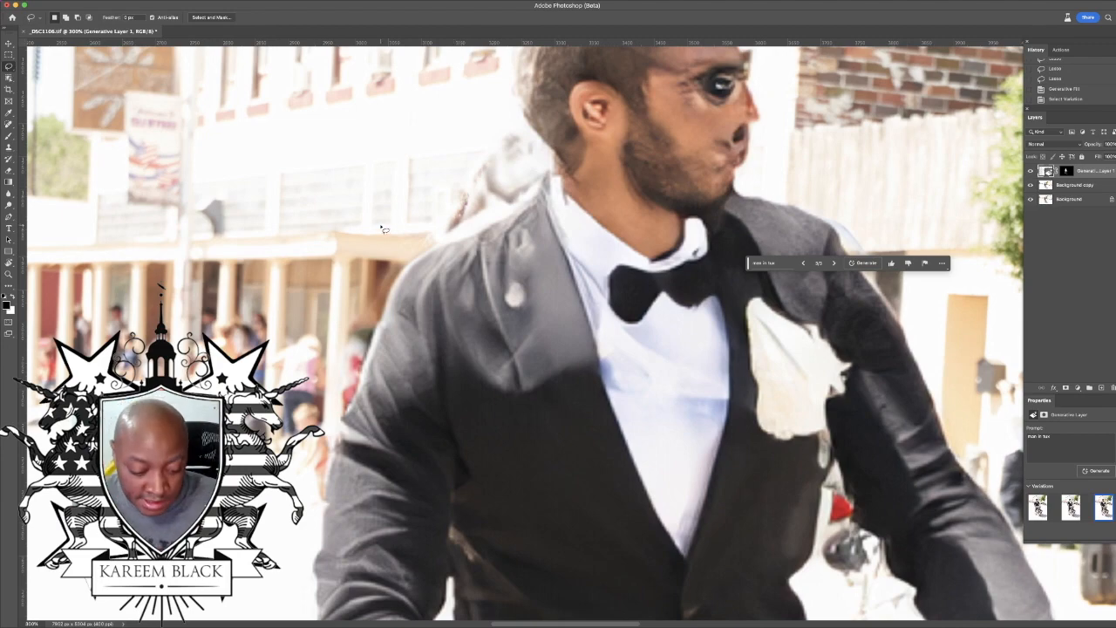
key(super+minus)
key(super+minus)
key(super+minus)
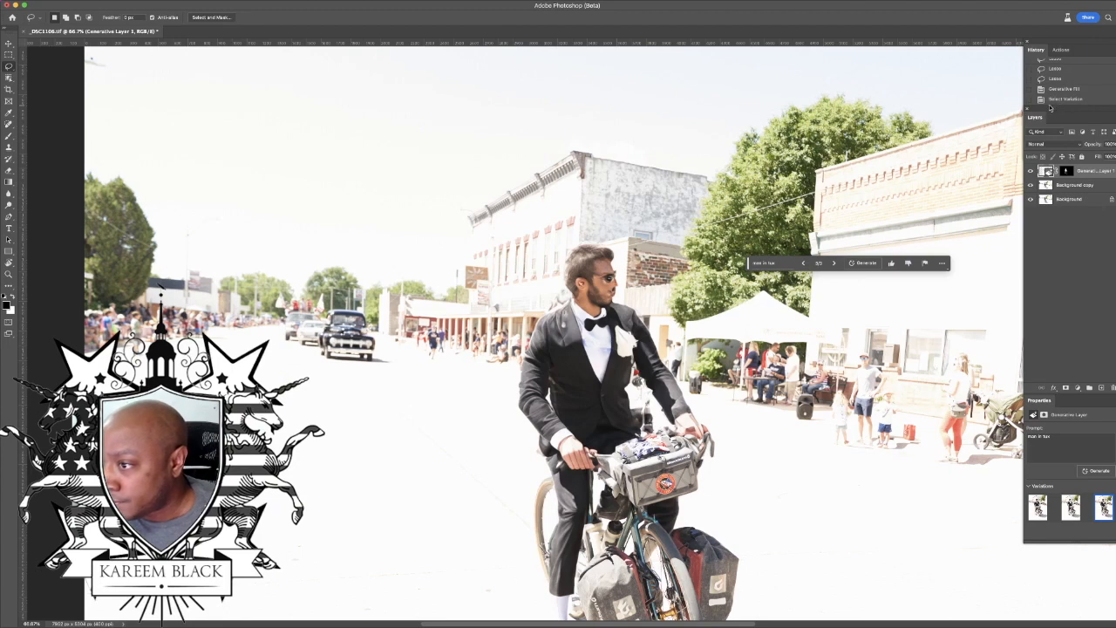
Step: Reveal more of the document history and revert to the last Lasso state before the Generative Fill
drag(1039, 110, 1046, 179)
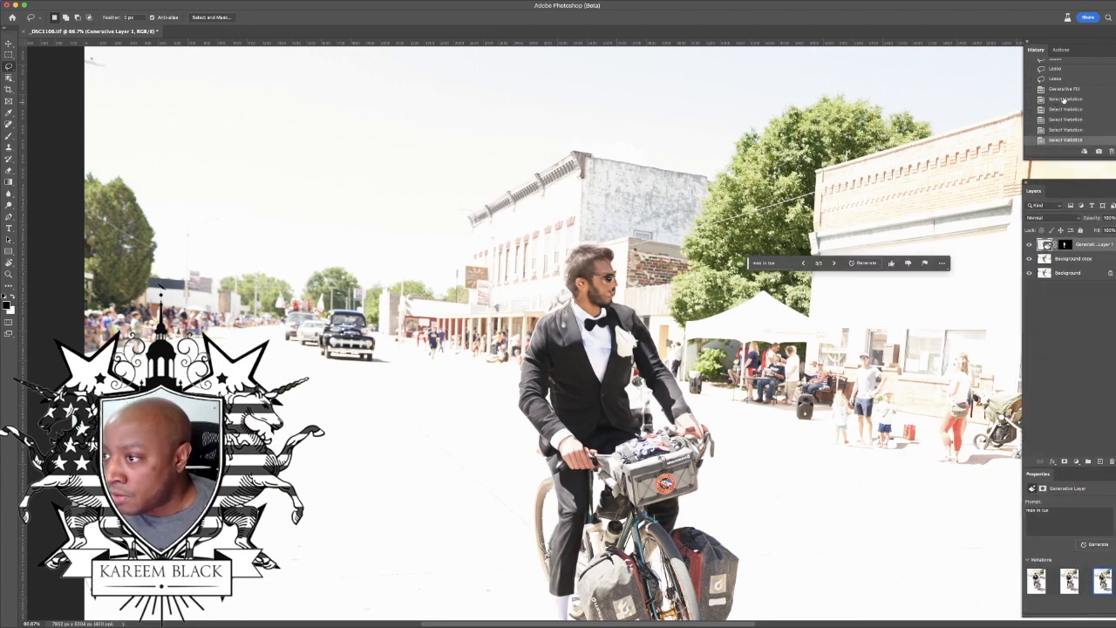
click(1068, 130)
click(1066, 78)
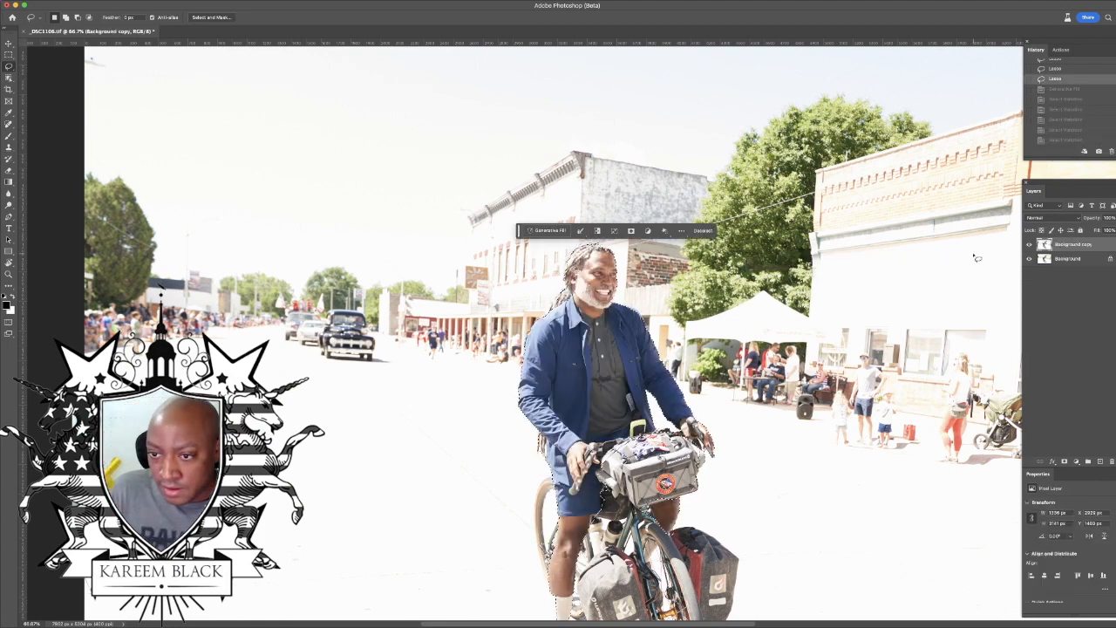
Step: Subtract the cyclist's head, hair and neck from the selection with the Lasso, leaving his clothed body selected
mouse_move(543, 310)
mouse_down()
mouse_move(572, 299)
mouse_move(602, 321)
mouse_move(627, 294)
mouse_move(621, 274)
mouse_move(538, 305)
mouse_move(581, 311)
mouse_move(621, 258)
mouse_up()
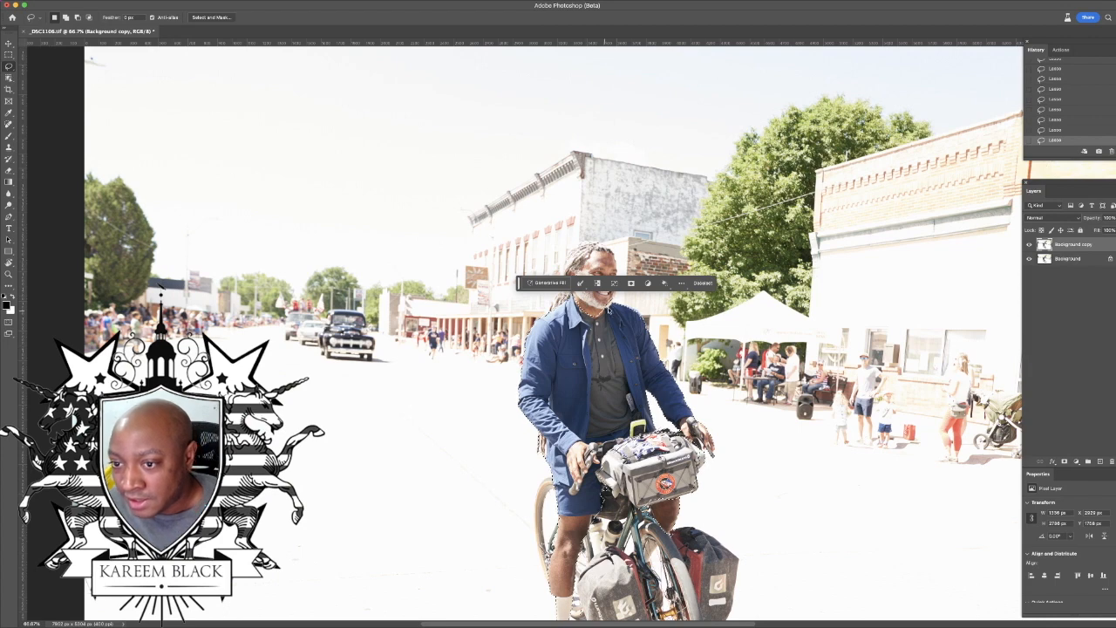
drag(519, 284, 260, 526)
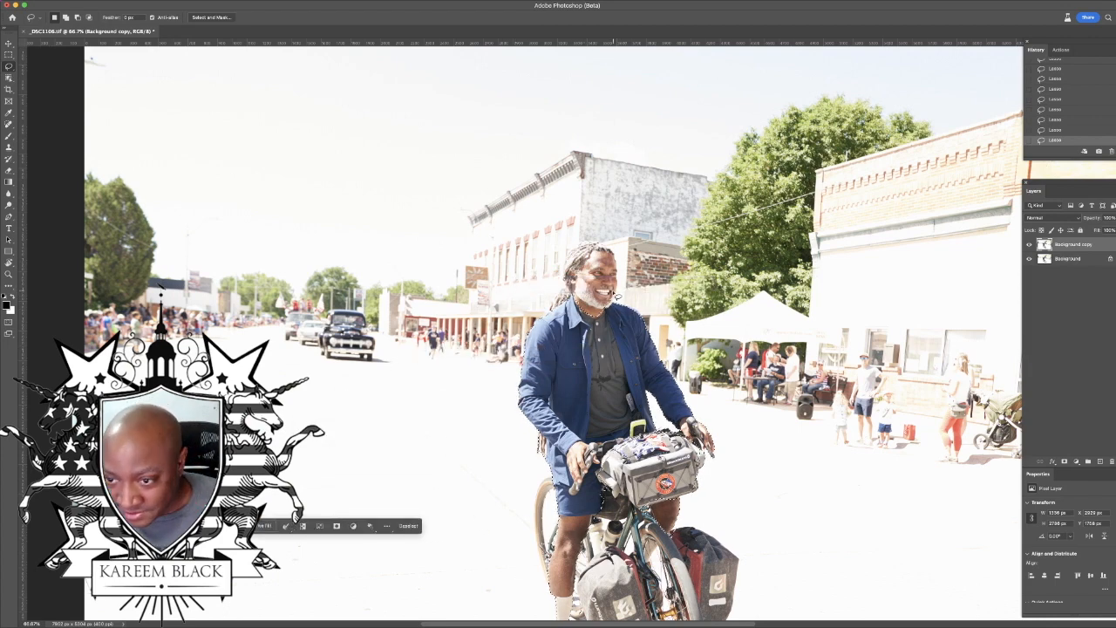
mouse_move(615, 299)
mouse_down()
mouse_move(615, 317)
mouse_move(616, 296)
mouse_move(598, 322)
mouse_up()
mouse_move(576, 314)
mouse_down()
mouse_move(606, 319)
mouse_move(615, 306)
mouse_move(605, 323)
mouse_up()
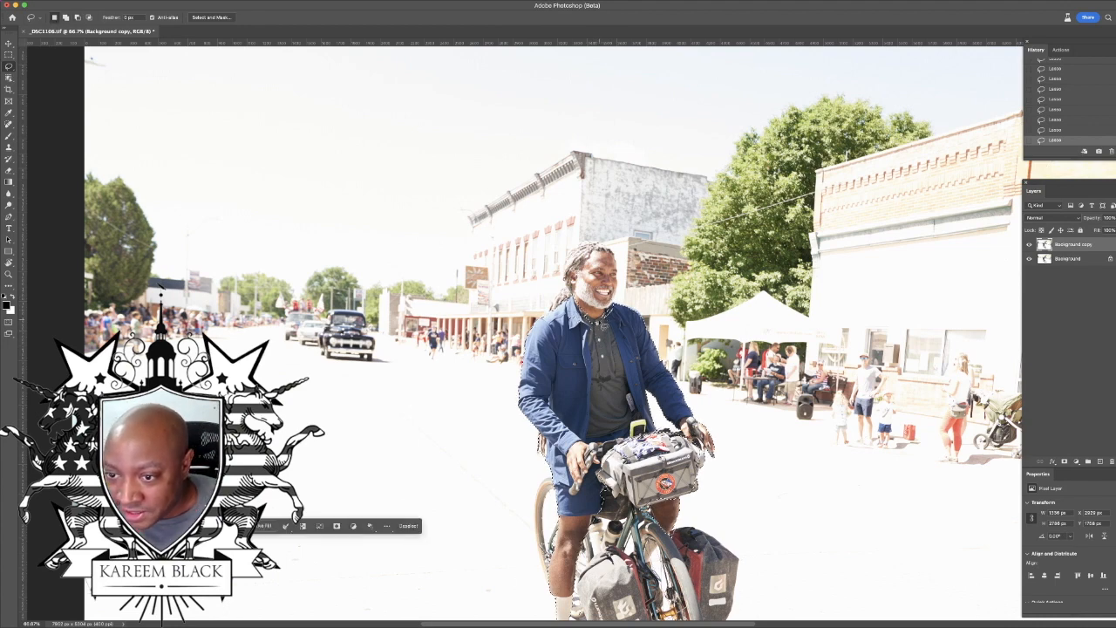
Step: Run Generative Fill on the body selection with the prompt "black suit with a black tie and a white shirt"
key(super+minus)
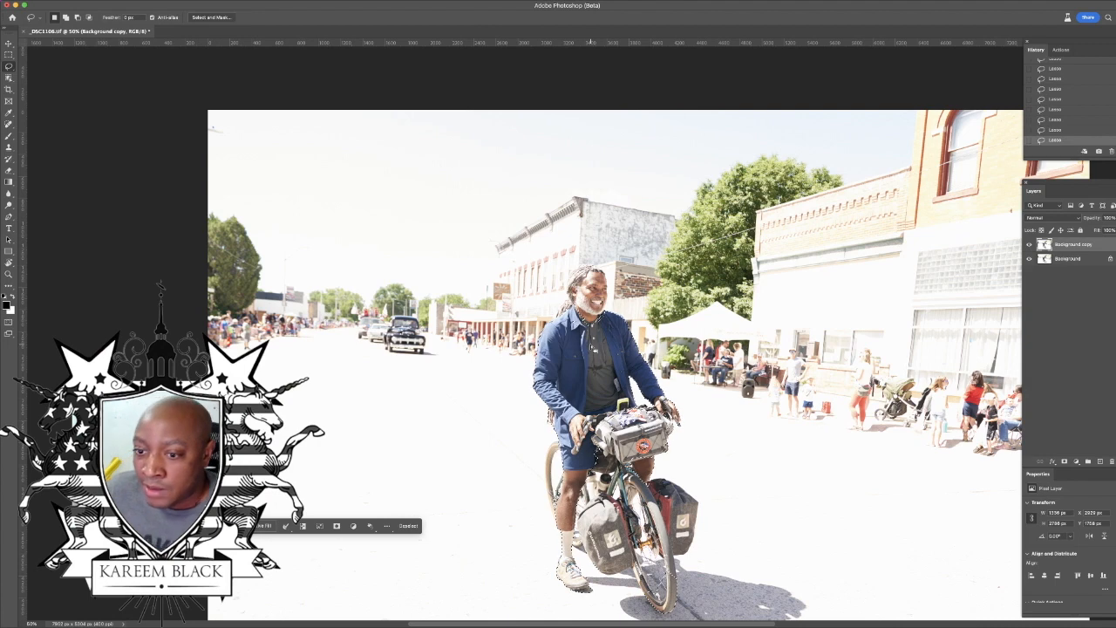
click(265, 526)
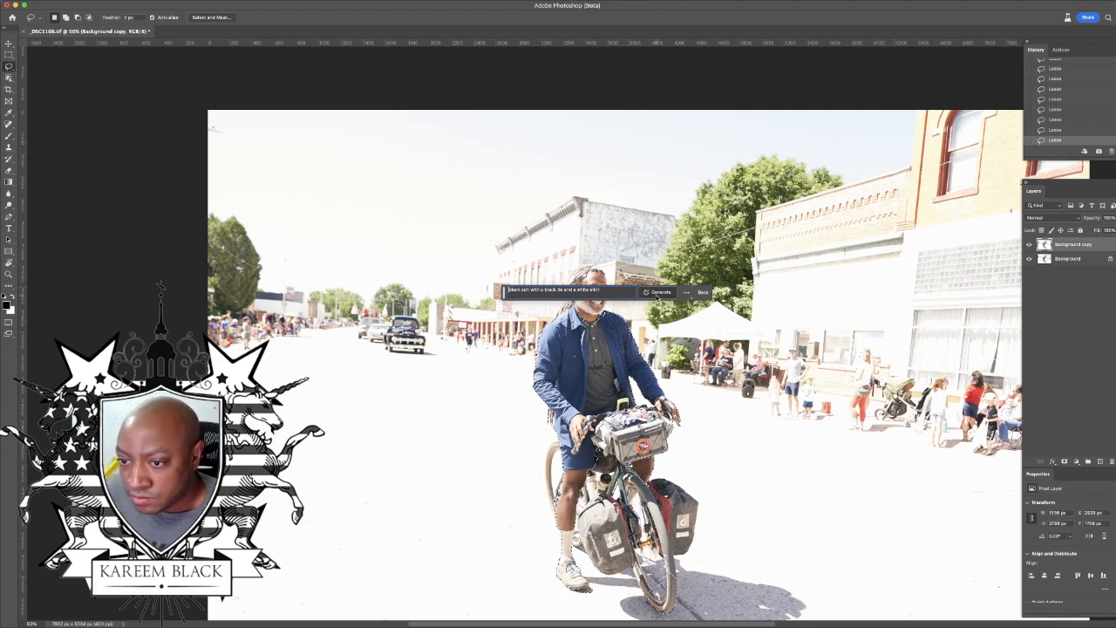
key(Return)
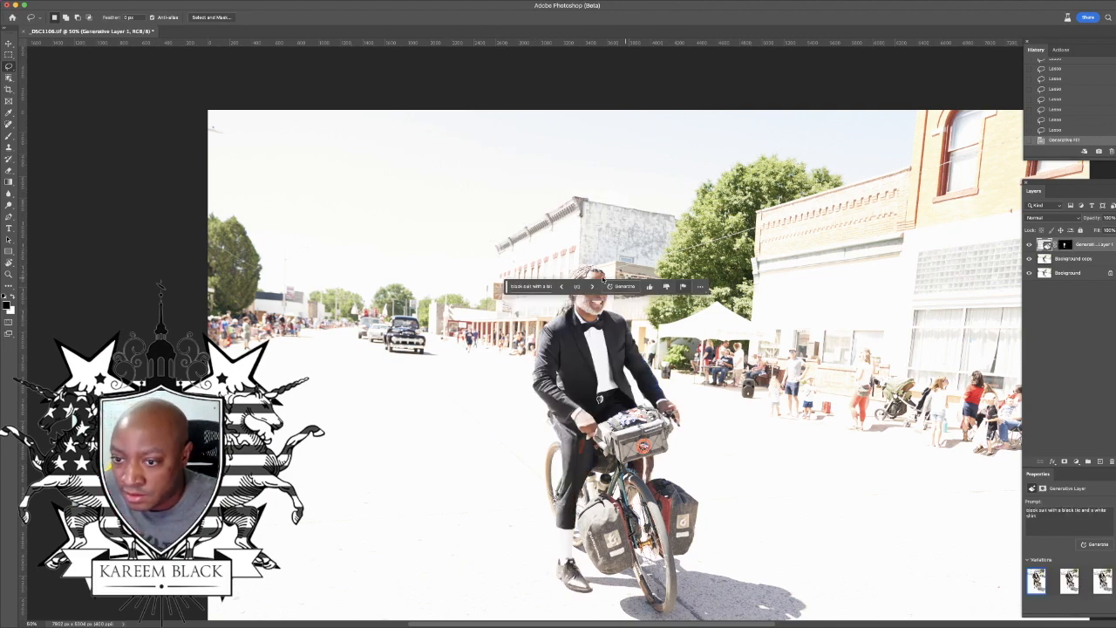
Step: Inspect the generated suit, bow tie, belt and hands up close, and toggle the generative layer's visibility to compare with the original clothes
drag(508, 286, 274, 241)
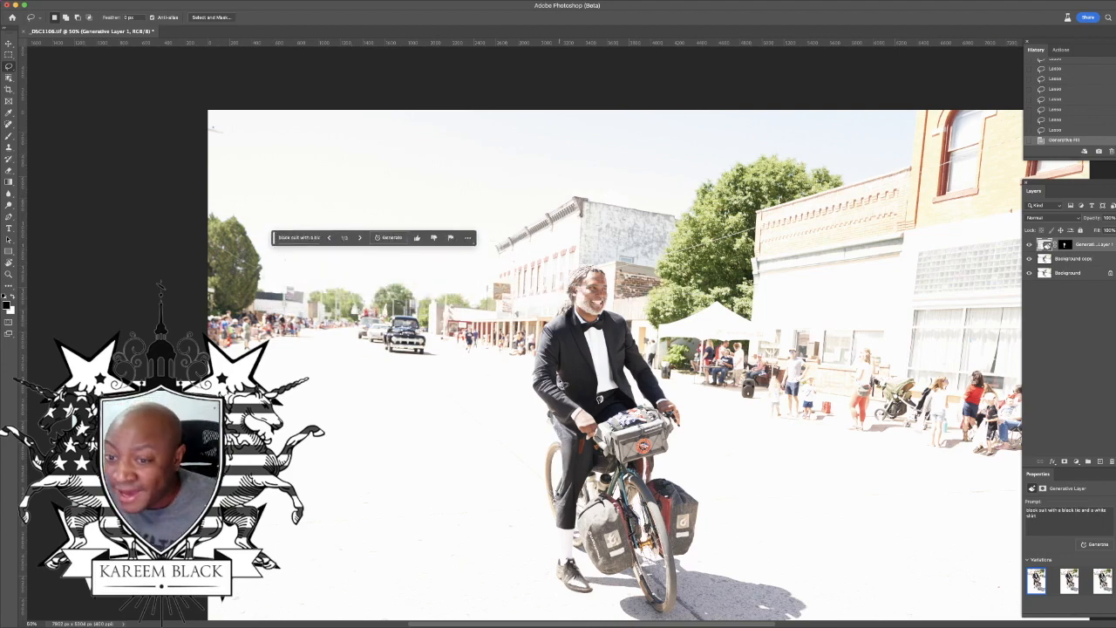
key(super+plus)
key(super+plus)
key(super+plus)
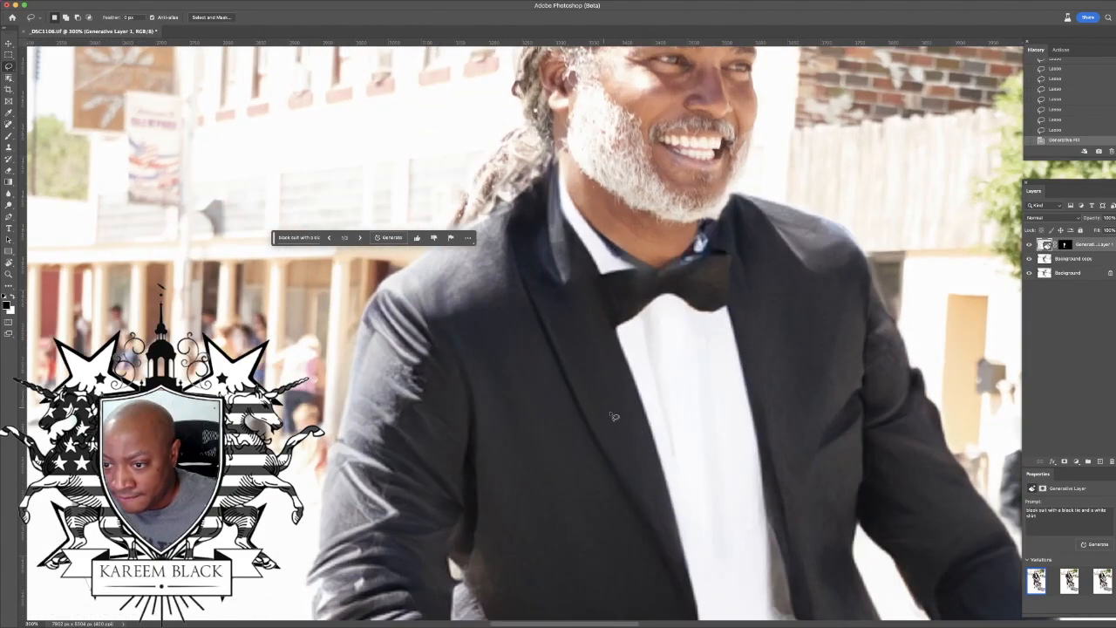
key(super+plus)
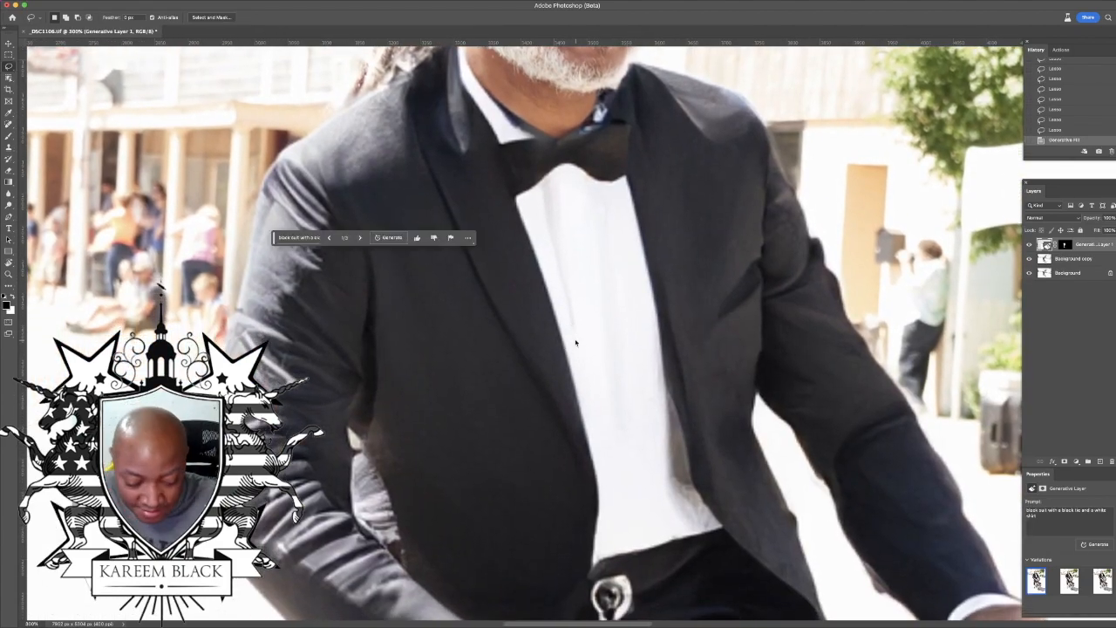
key(super+minus)
key(super+minus)
key(super+minus)
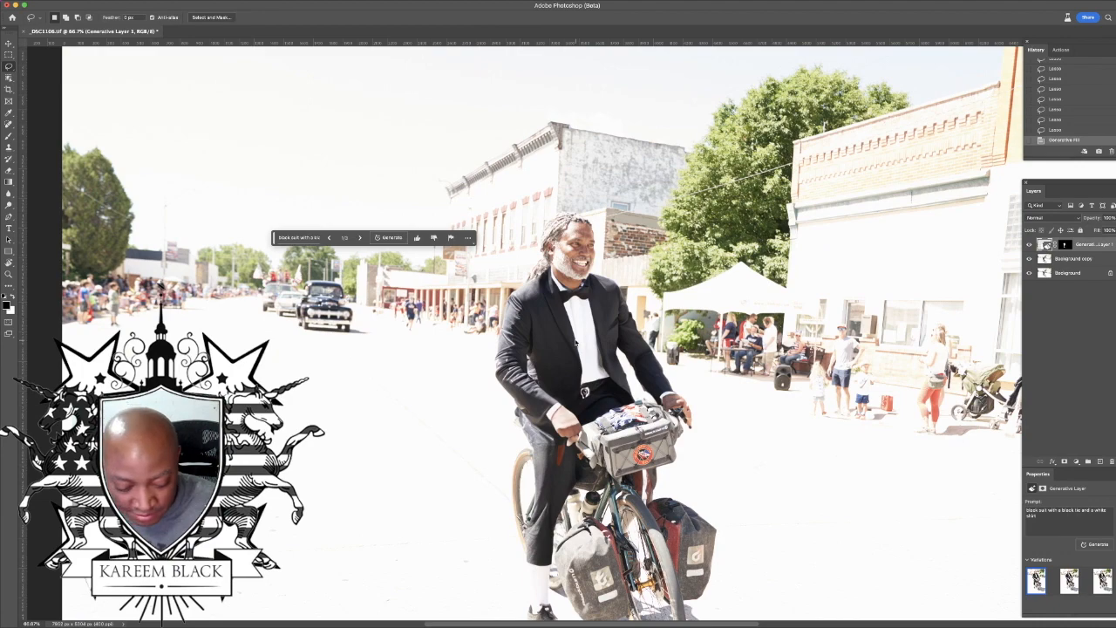
key(super+plus)
key(super+plus)
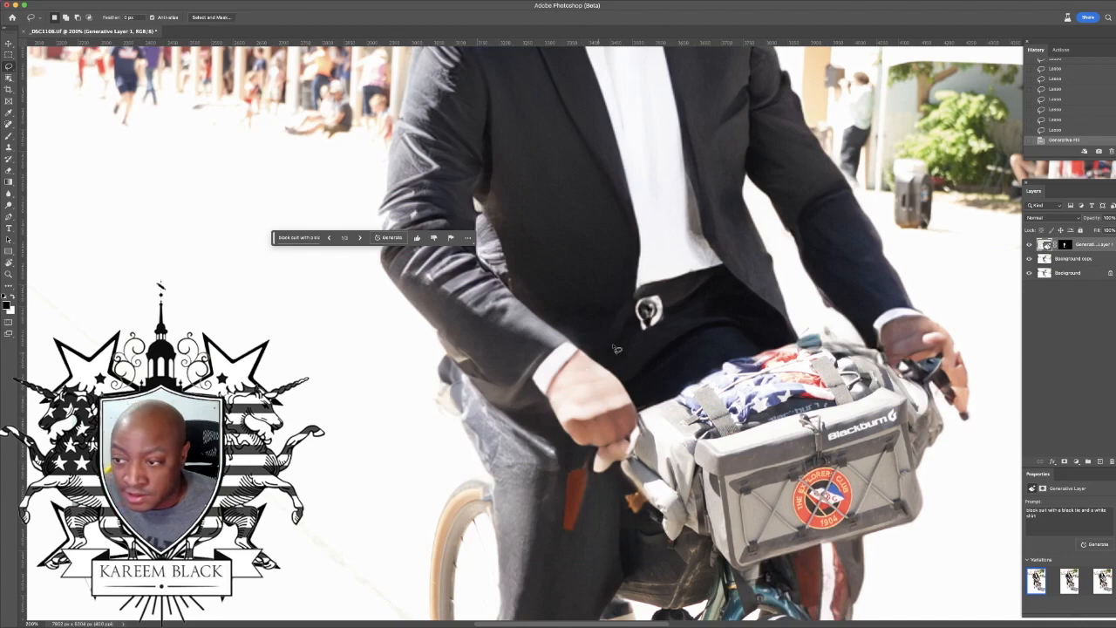
click(1029, 245)
click(1029, 245)
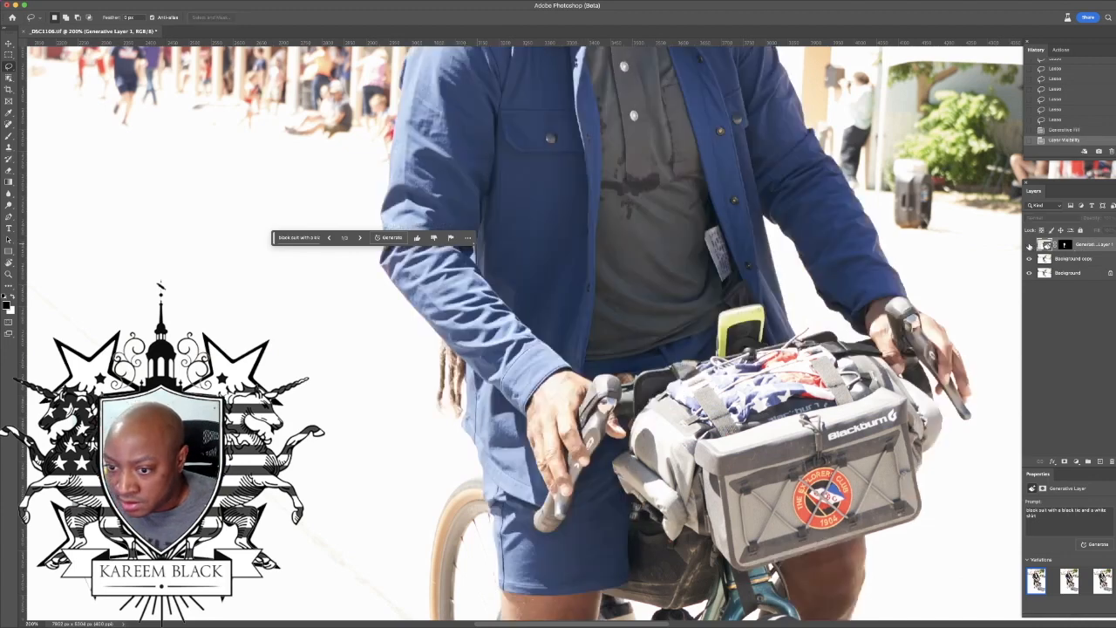
Step: Compare the generated suit and hands with the original by repeatedly hiding and showing the generative layer, and view the whole cyclist
click(1029, 245)
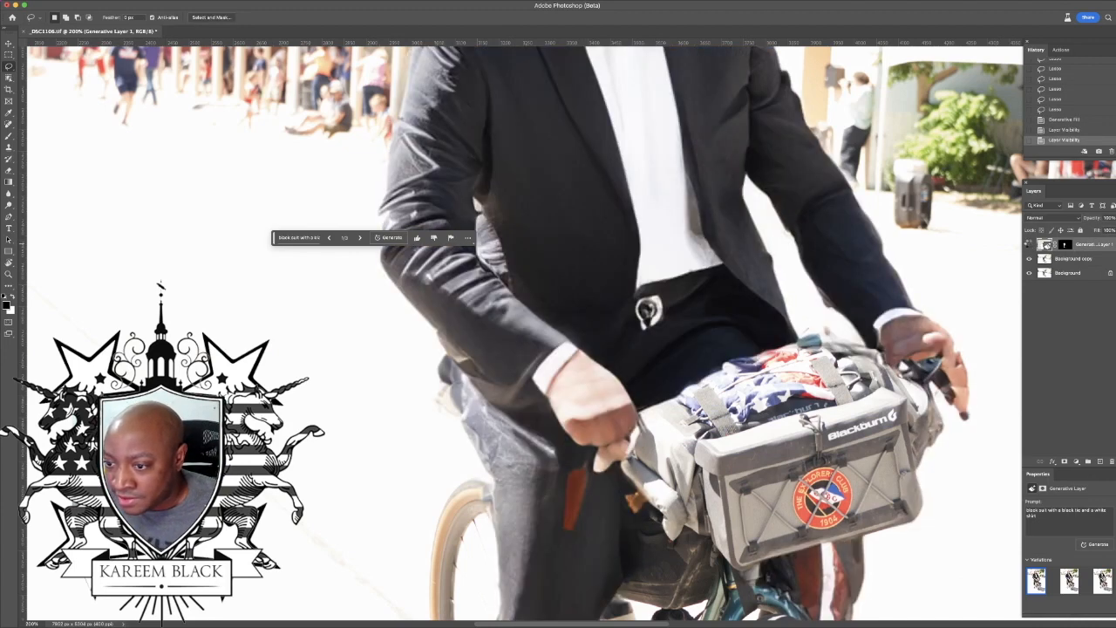
click(1029, 246)
click(1029, 245)
click(1029, 246)
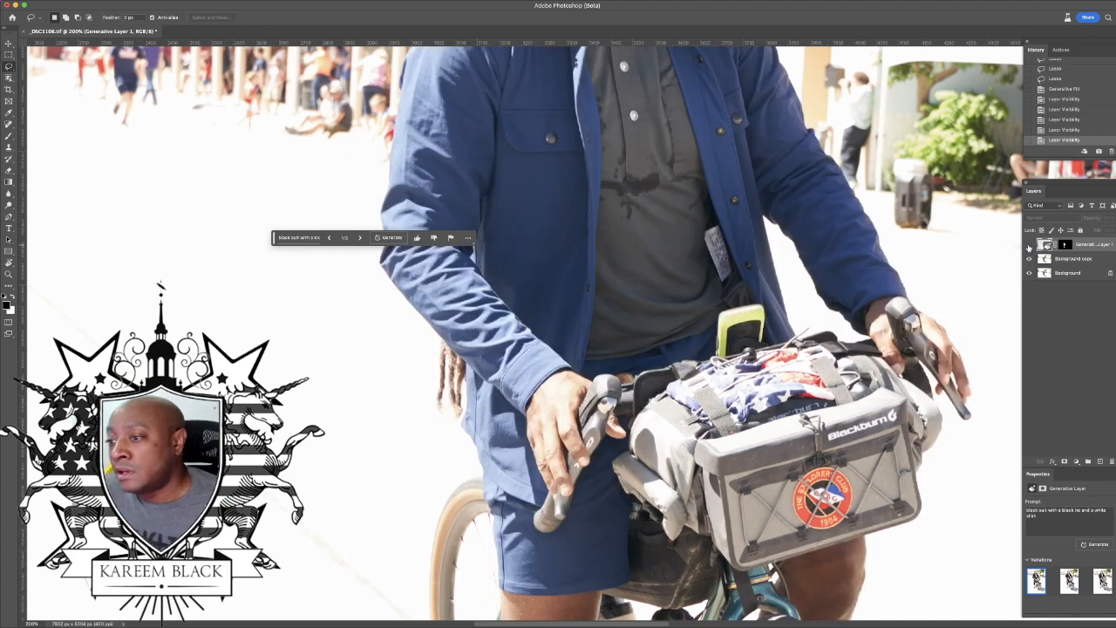
click(1030, 245)
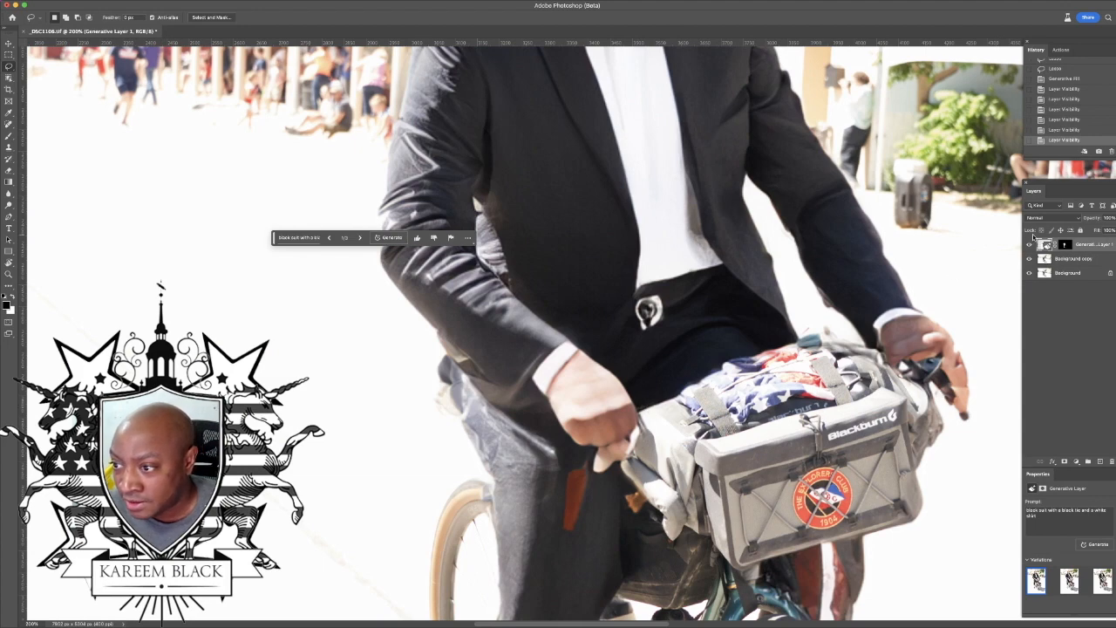
click(1029, 245)
click(1030, 246)
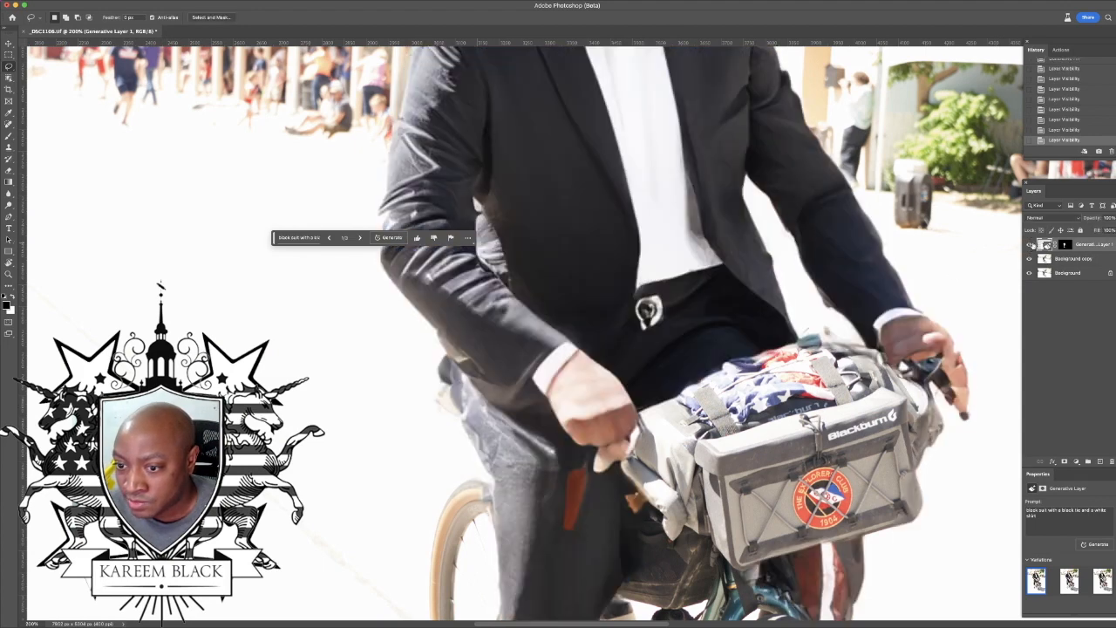
click(1030, 245)
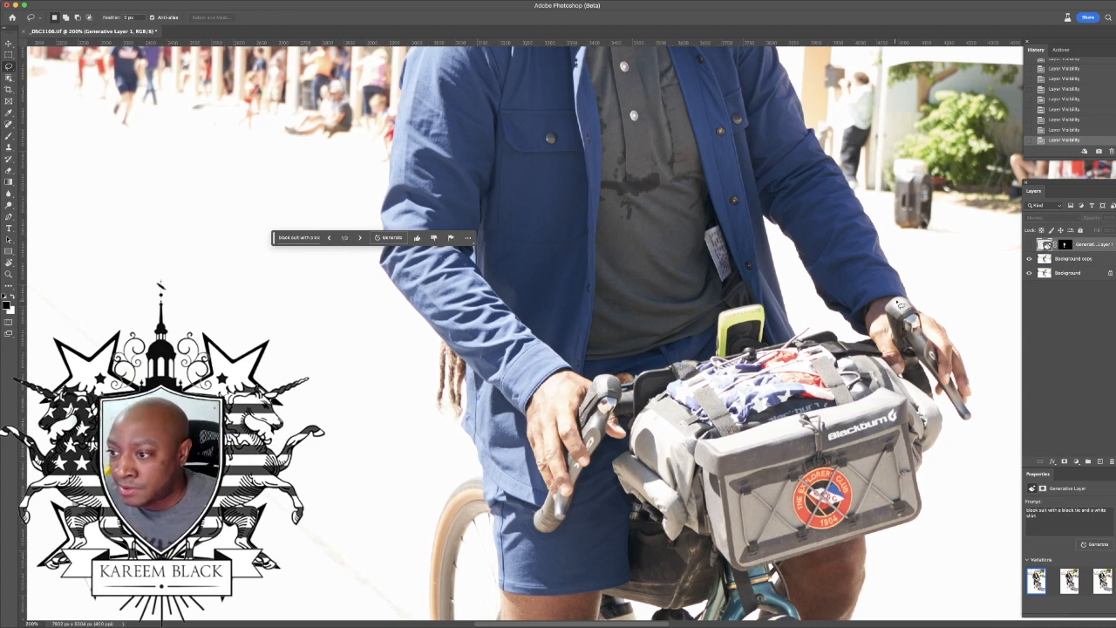
click(1029, 246)
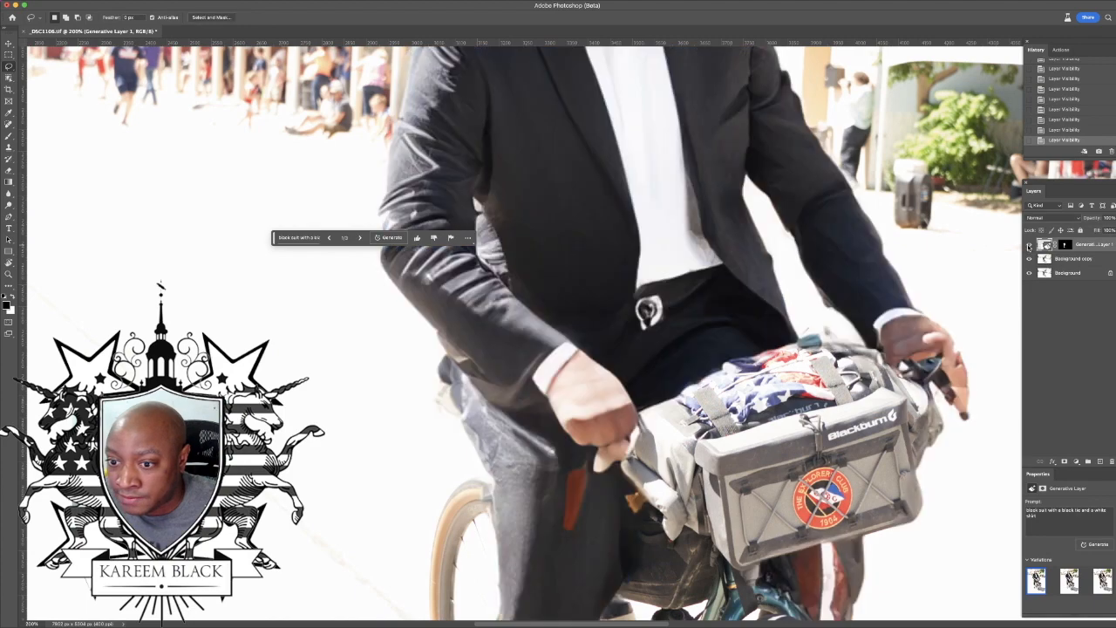
key(super+0)
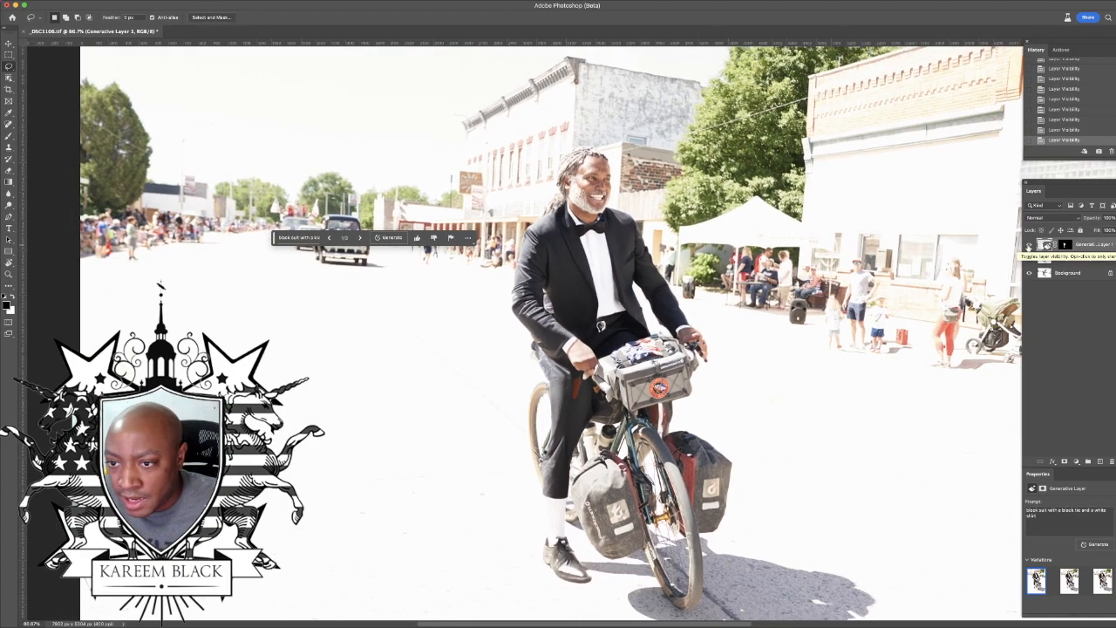
key(super+minus)
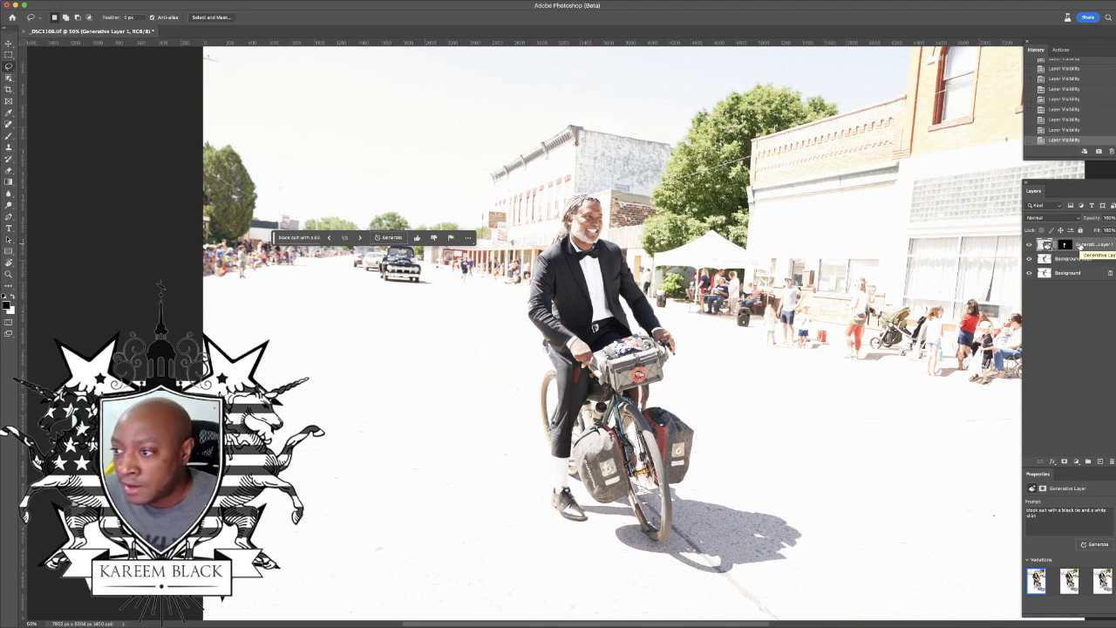
Step: Delete the generated suit layer and revert the document history to the last Lasso state before the Generative Fill
drag(1080, 245, 1111, 460)
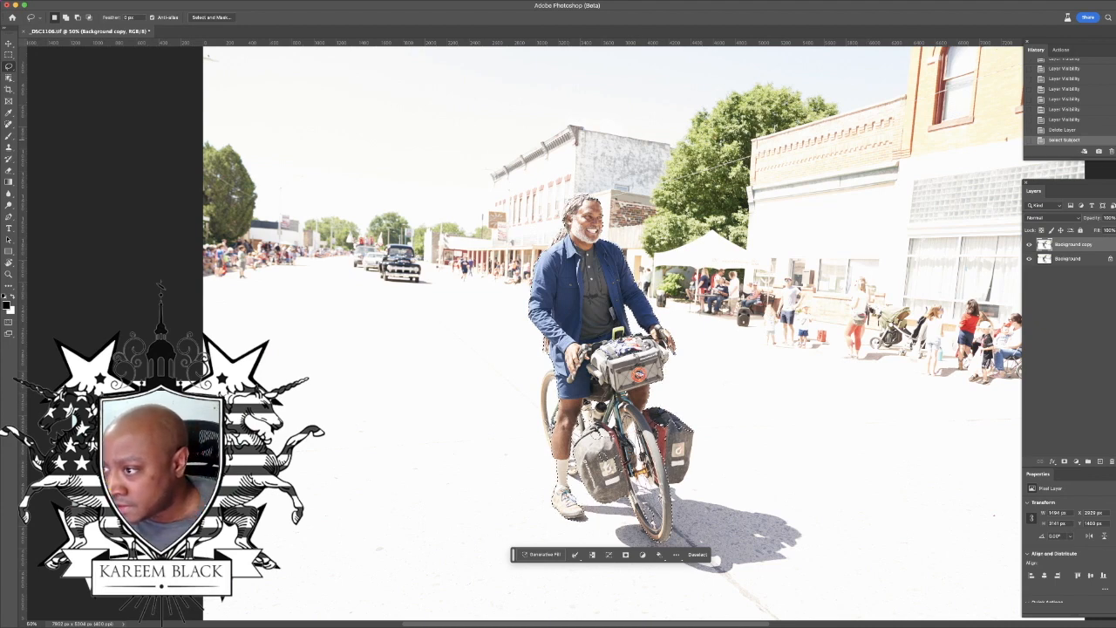
scroll(1096, 132, down, 10)
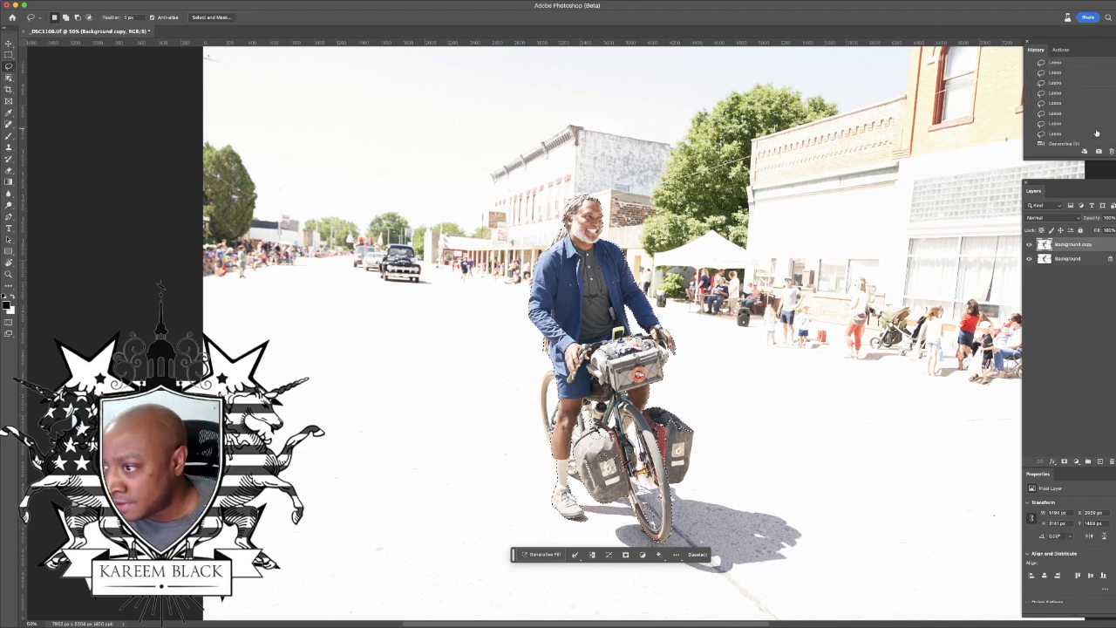
click(1096, 134)
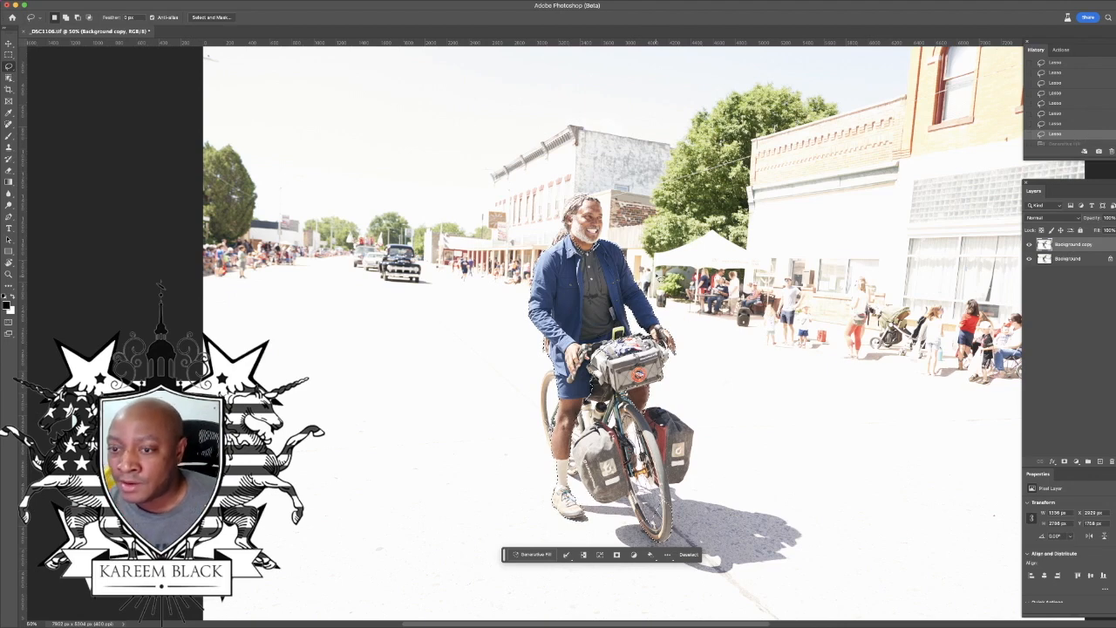
Step: Step back and forth through the Lasso states in the document history to recover an earlier version of the cyclist's selection
click(1073, 103)
click(1067, 82)
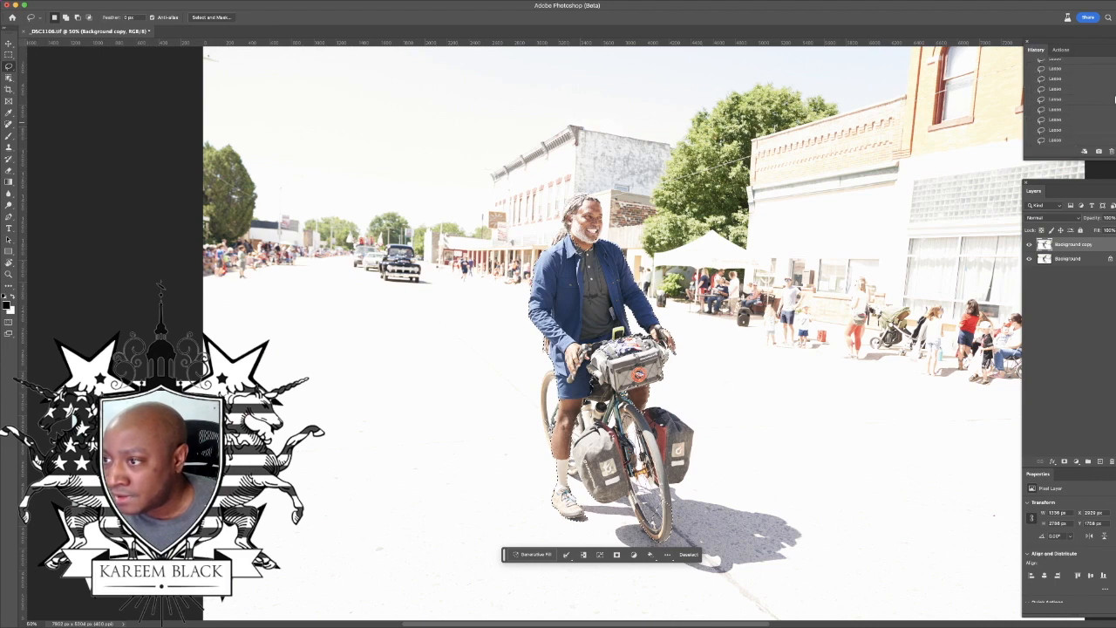
click(1073, 93)
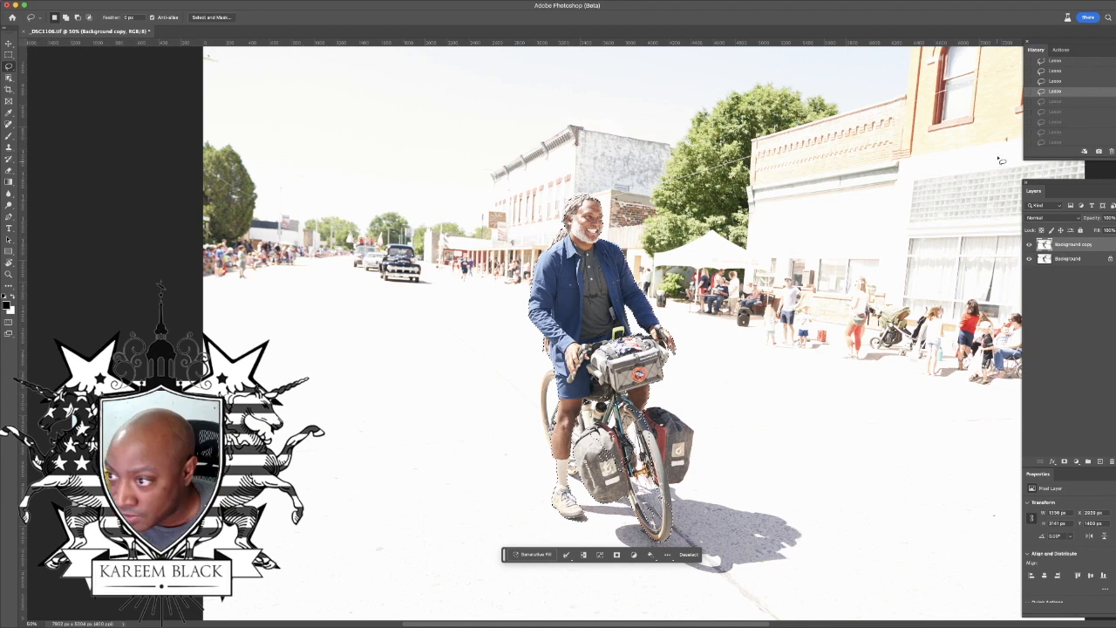
click(1064, 103)
click(1064, 113)
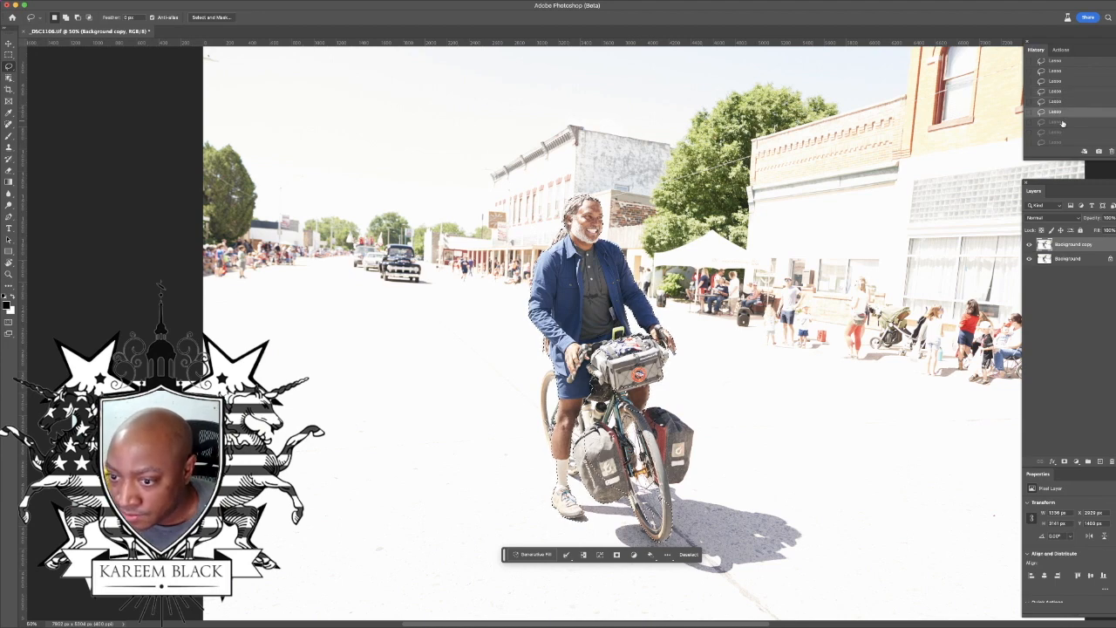
click(1065, 122)
click(1065, 133)
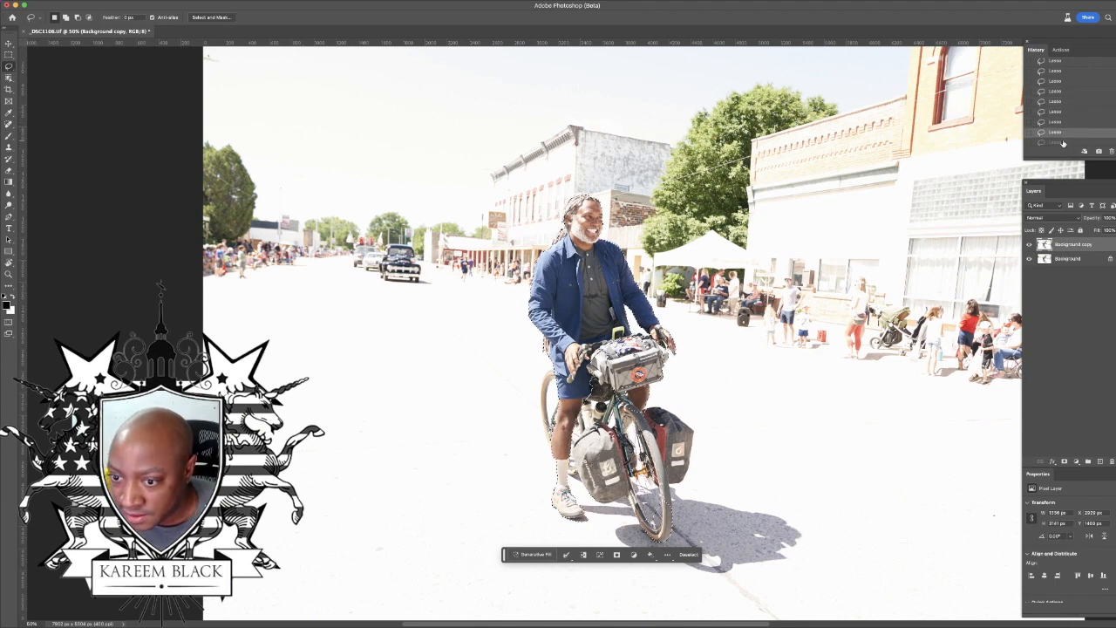
scroll(1065, 143, down, 3)
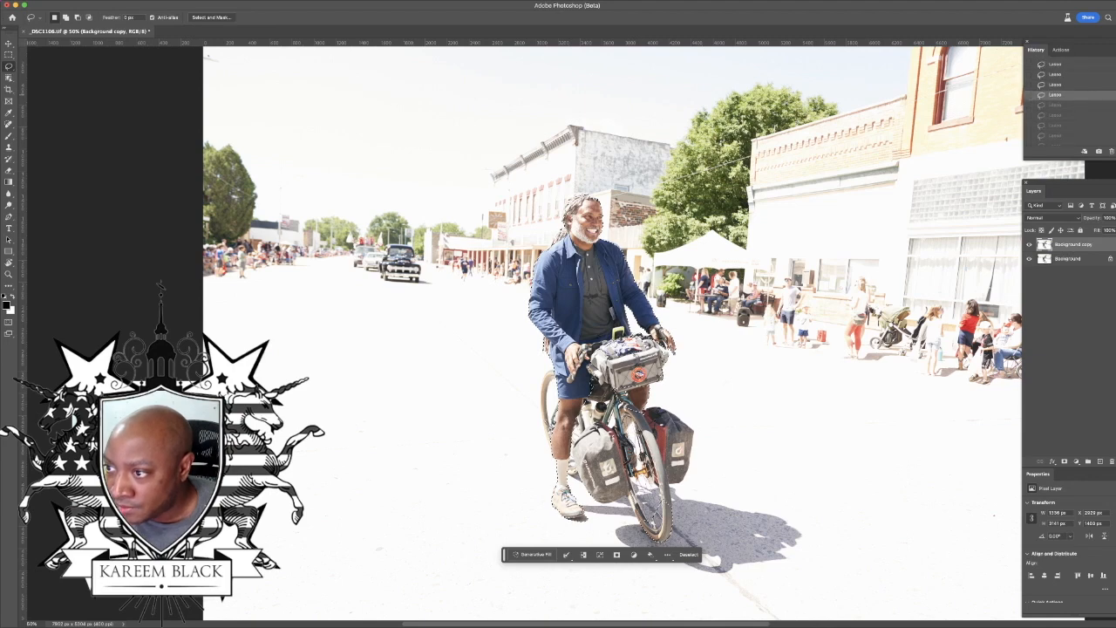
click(1070, 114)
click(1074, 125)
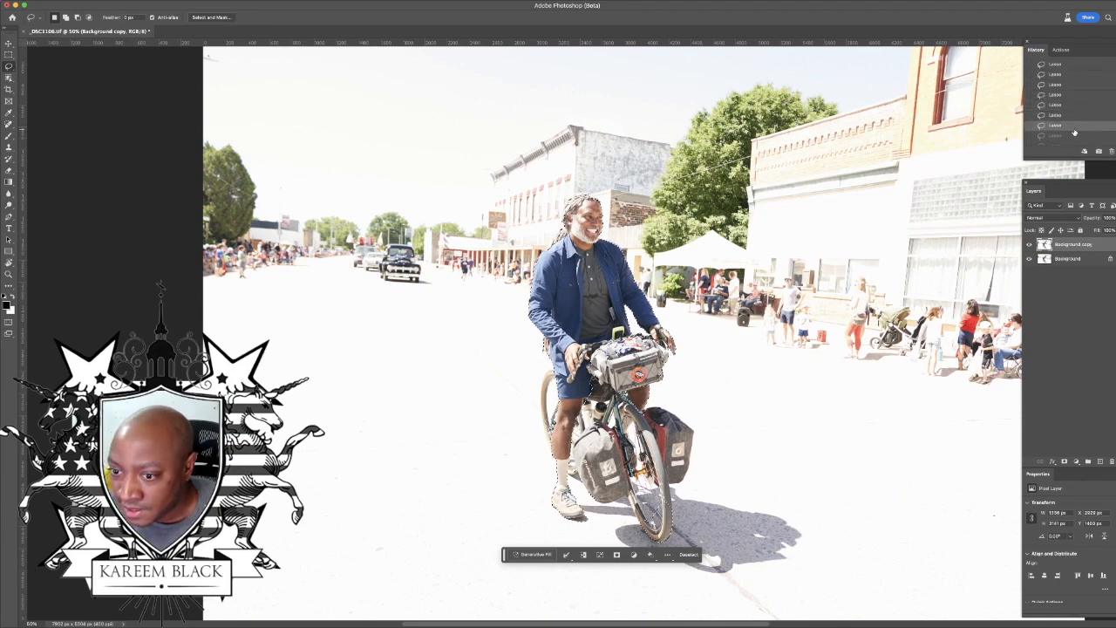
click(1076, 135)
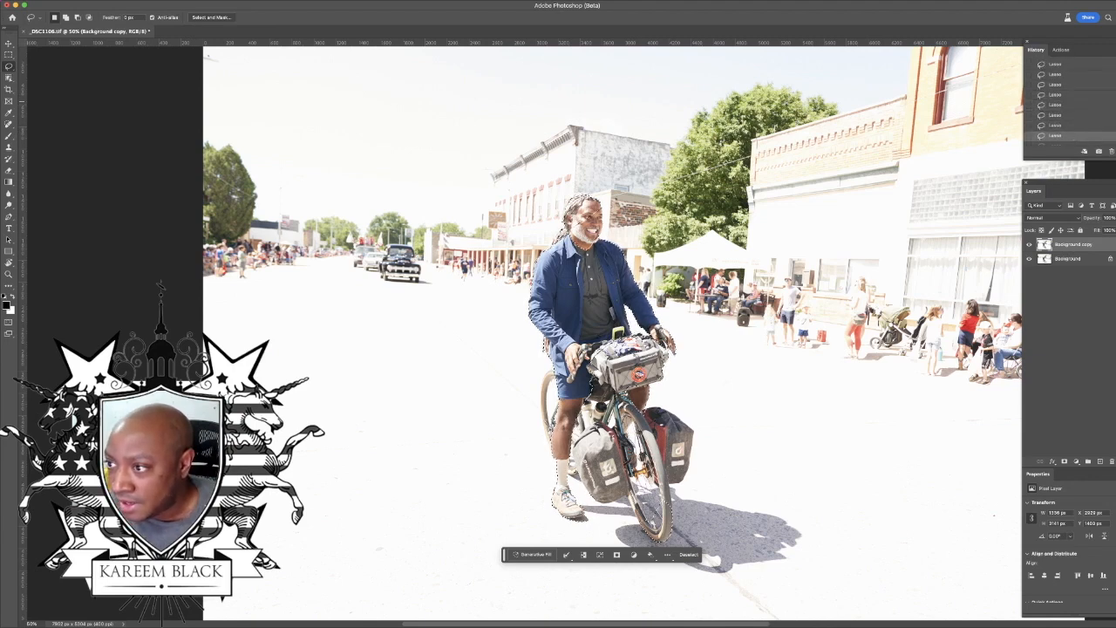
scroll(1082, 124, down, 5)
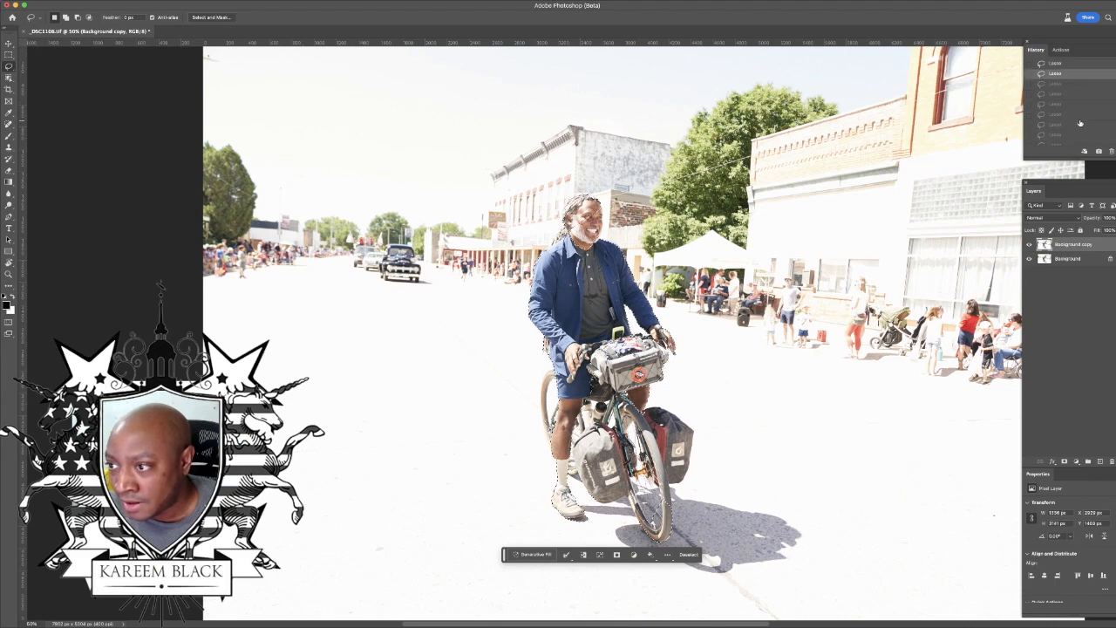
click(1081, 124)
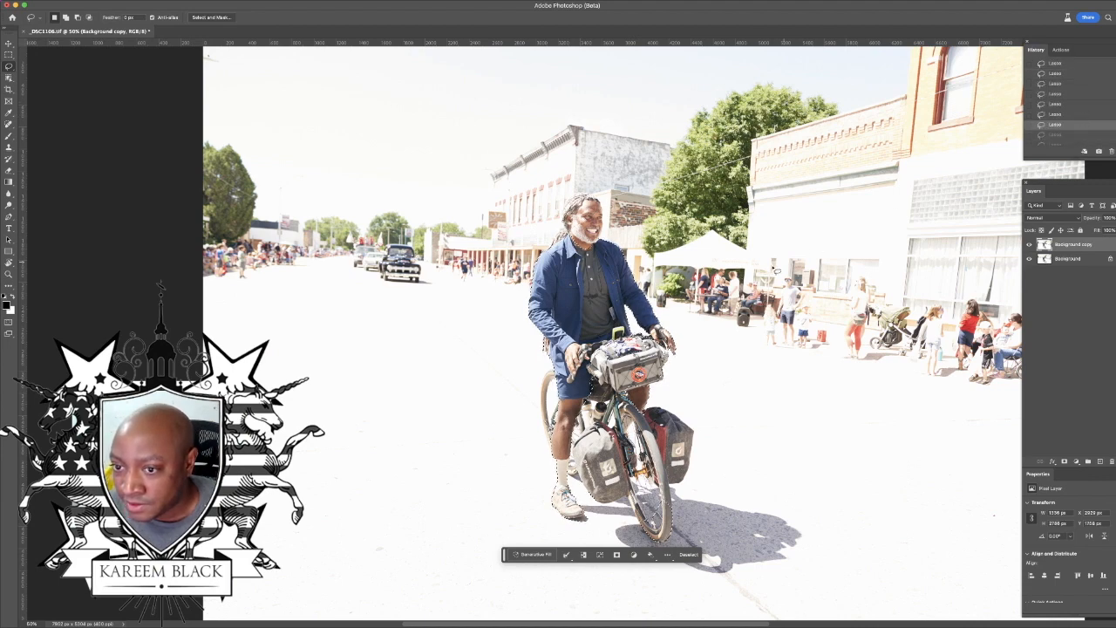
click(1070, 106)
click(1071, 94)
click(1072, 74)
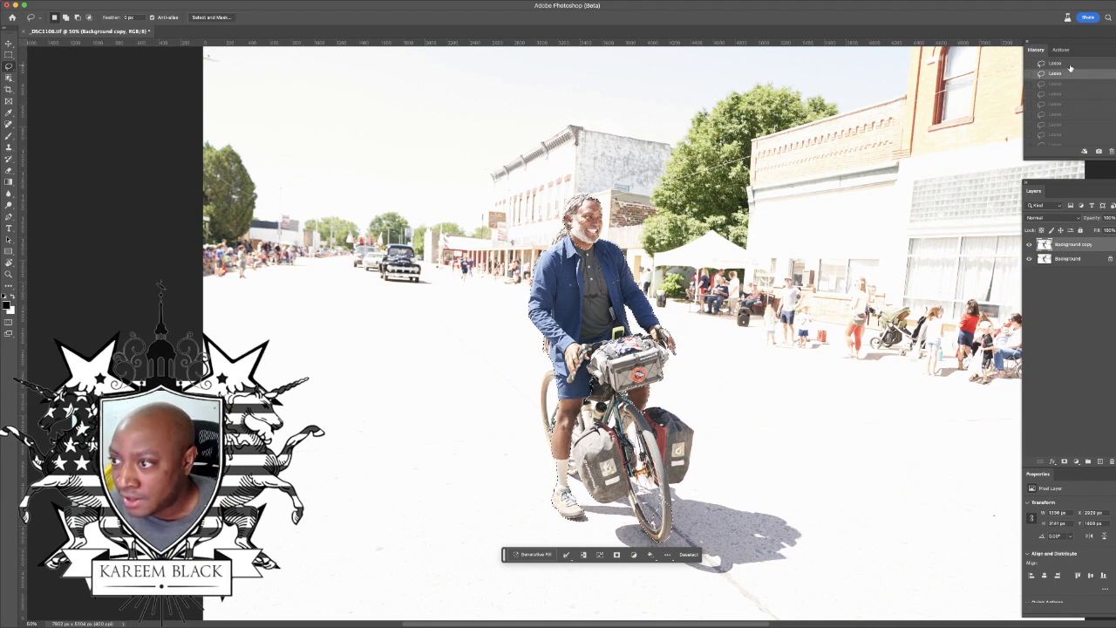
click(1072, 64)
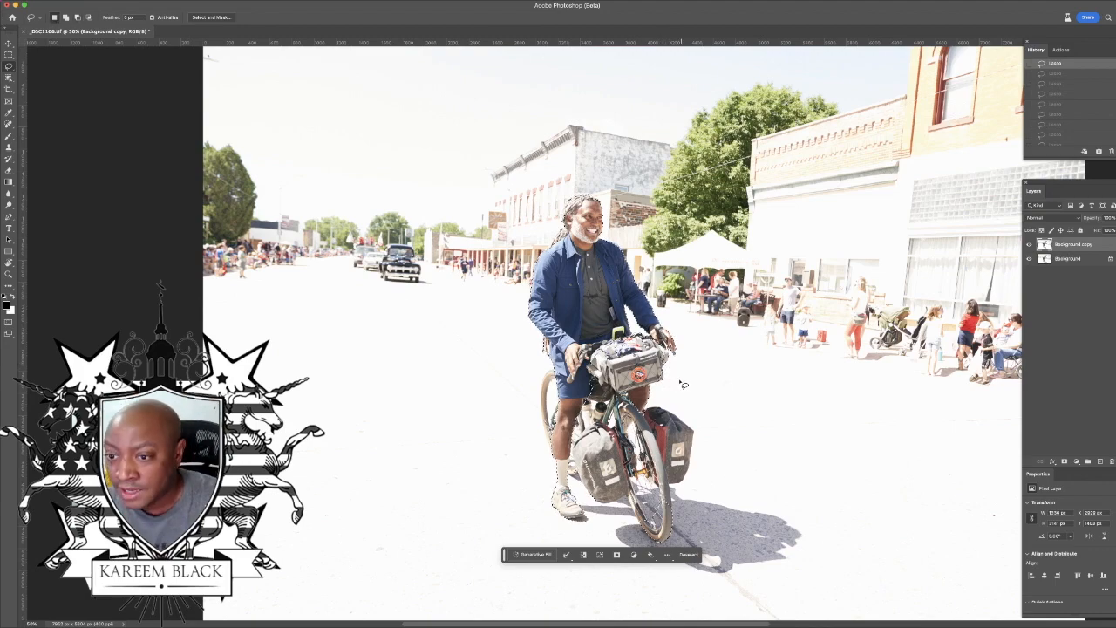
Step: Refine the selection with the Lasso around the handlebar bag, the leg below it and the cyclist's far hand
key(super+plus)
key(super+plus)
key(super+plus)
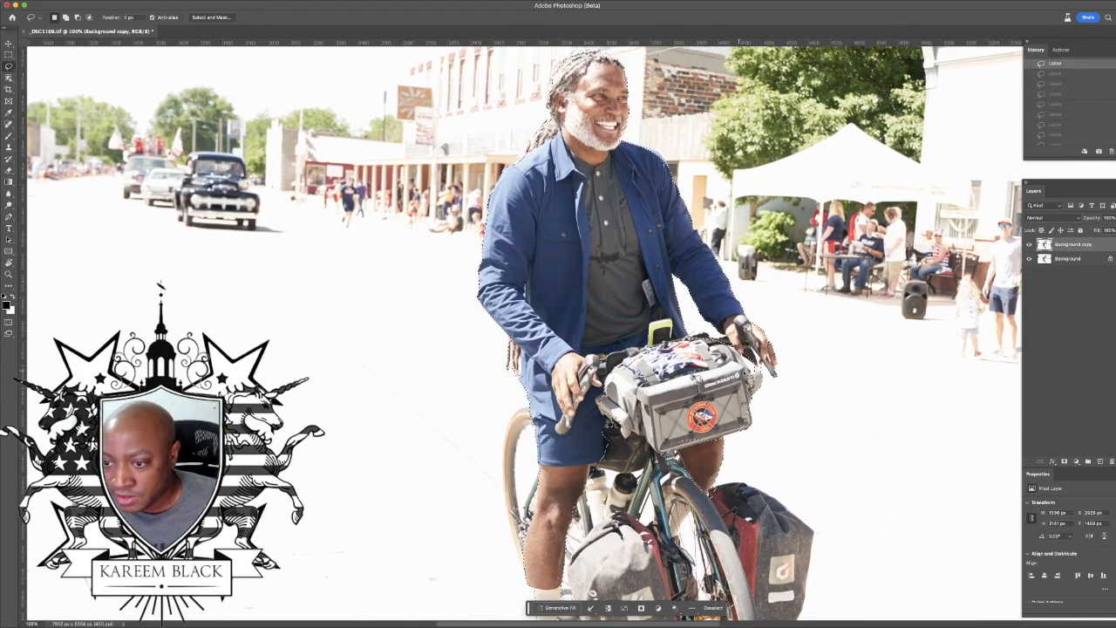
scroll(799, 421, down, 5)
scroll(799, 421, right, 5)
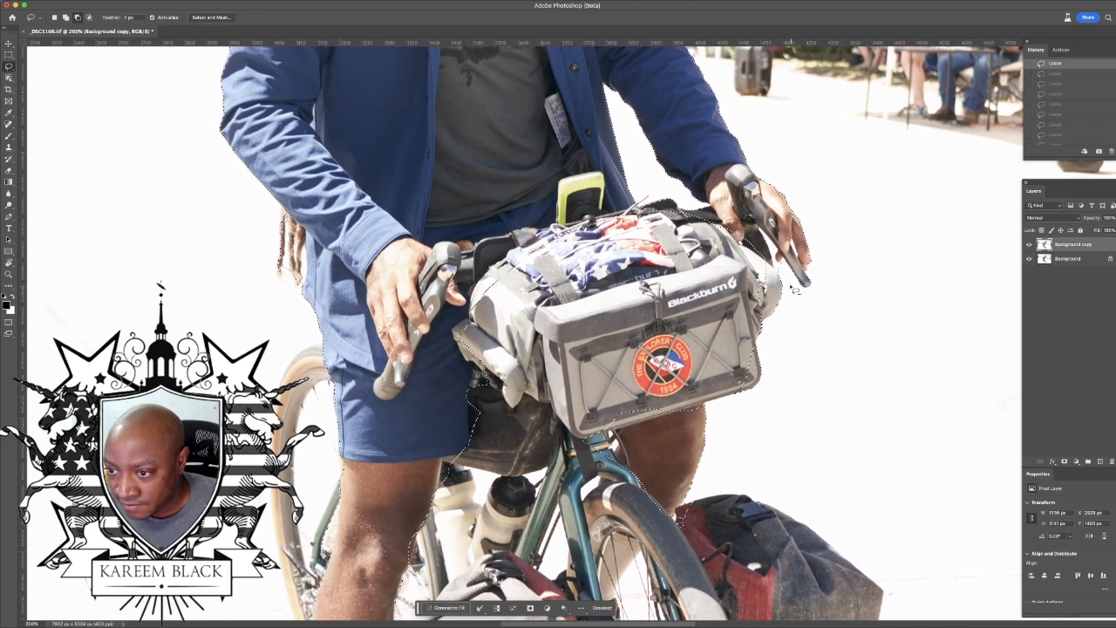
drag(795, 291, 656, 284)
mouse_move(628, 534)
mouse_down()
mouse_move(879, 434)
mouse_move(825, 309)
mouse_up()
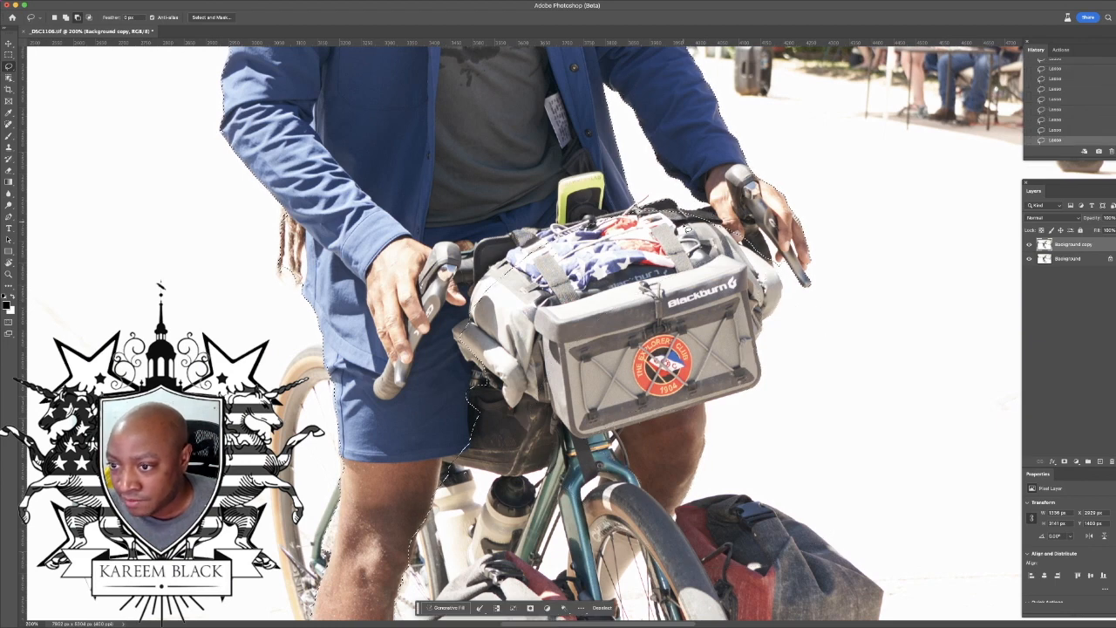
mouse_move(645, 206)
mouse_down()
mouse_move(776, 271)
mouse_move(833, 248)
mouse_move(757, 172)
mouse_move(721, 175)
mouse_move(708, 201)
mouse_move(711, 192)
mouse_move(743, 247)
mouse_move(776, 255)
mouse_move(795, 222)
mouse_move(752, 177)
mouse_move(708, 194)
mouse_up()
mouse_move(804, 237)
mouse_down()
mouse_move(811, 266)
mouse_move(778, 255)
mouse_up()
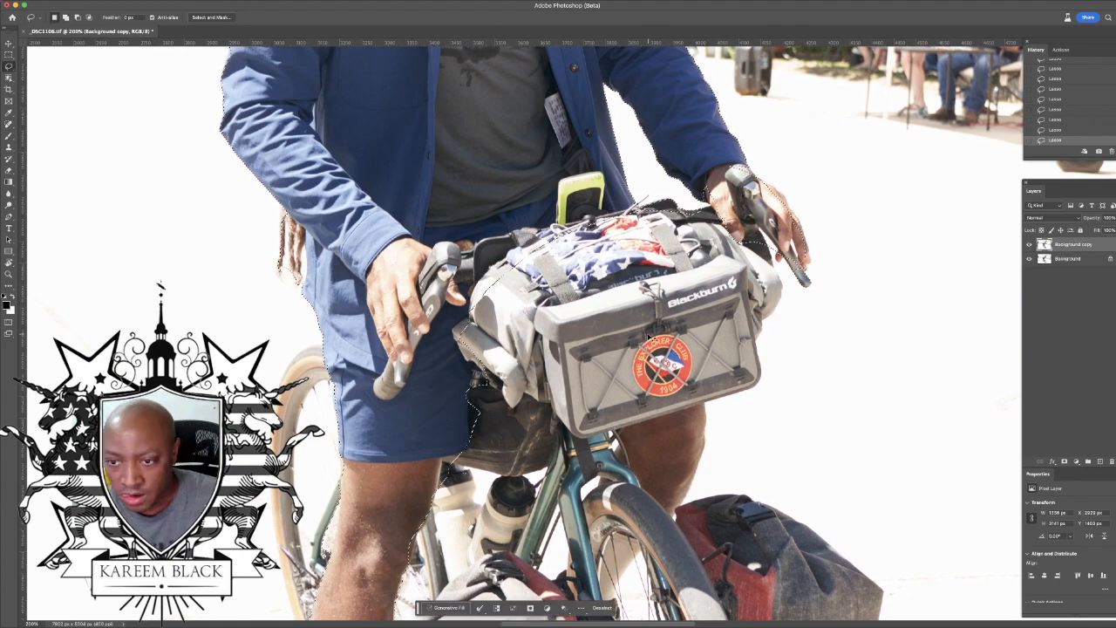
Step: Deselect, reselect the cyclist and bicycle with Select Subject, and refine the selection around the panniers, front leg and front wheel with the Lasso
scroll(650, 337, down, 3)
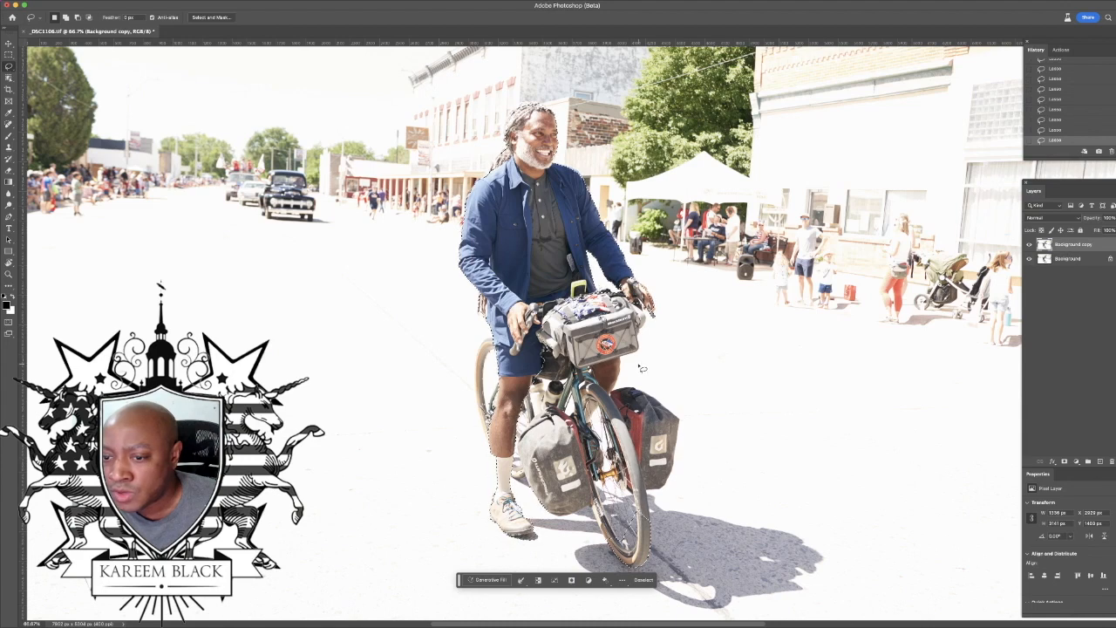
key(super+d)
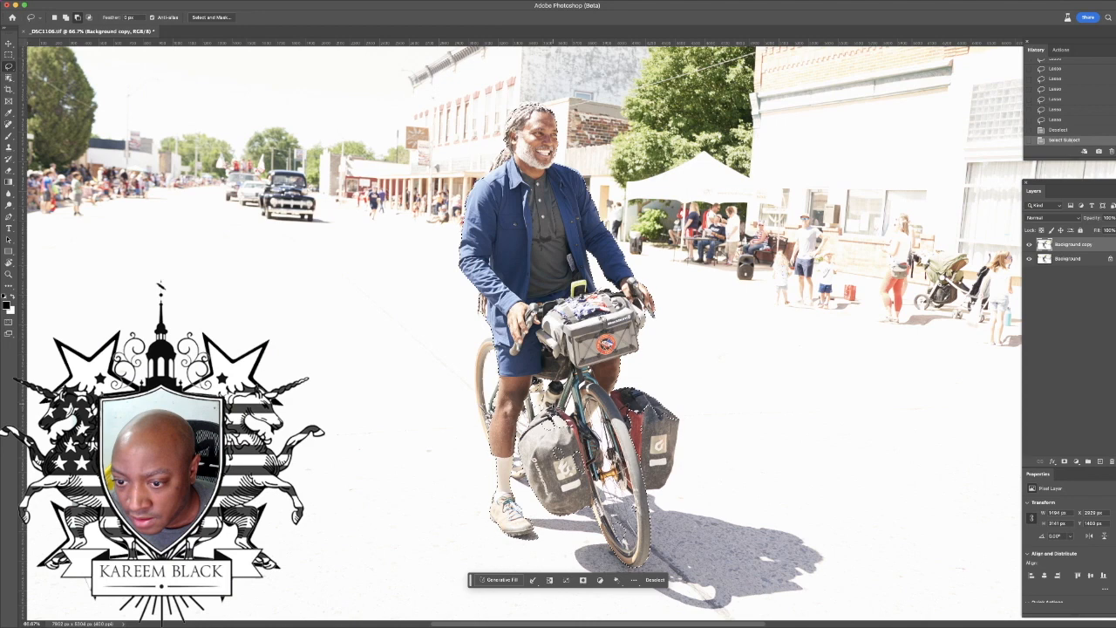
mouse_move(553, 418)
mouse_down()
mouse_move(583, 447)
mouse_move(577, 437)
mouse_move(580, 492)
mouse_move(559, 438)
mouse_up()
mouse_move(626, 405)
mouse_down()
mouse_move(649, 481)
mouse_move(668, 464)
mouse_move(672, 420)
mouse_move(628, 395)
mouse_up()
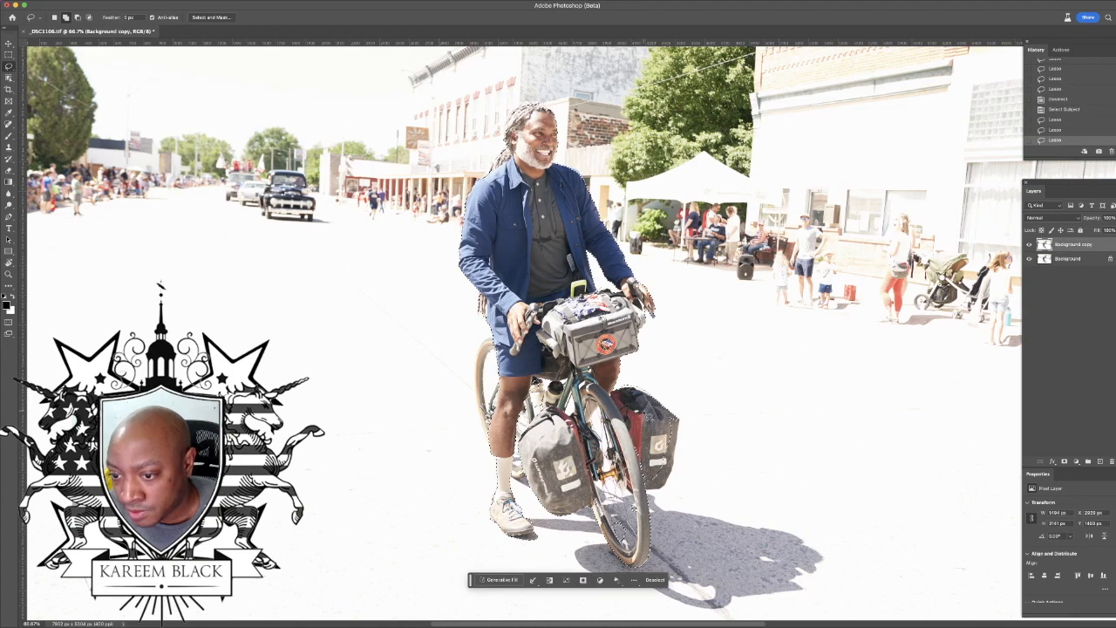
mouse_move(670, 489)
mouse_down()
mouse_move(645, 475)
mouse_move(641, 449)
mouse_move(667, 430)
mouse_move(677, 445)
mouse_move(663, 484)
mouse_move(648, 484)
mouse_move(661, 479)
mouse_up()
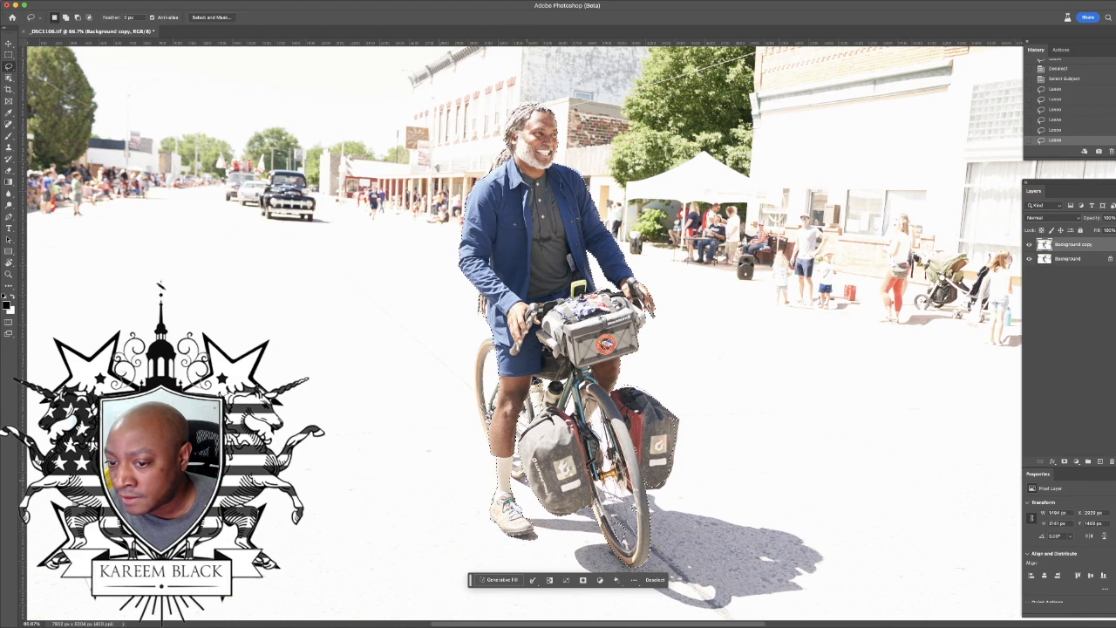
drag(498, 452, 511, 517)
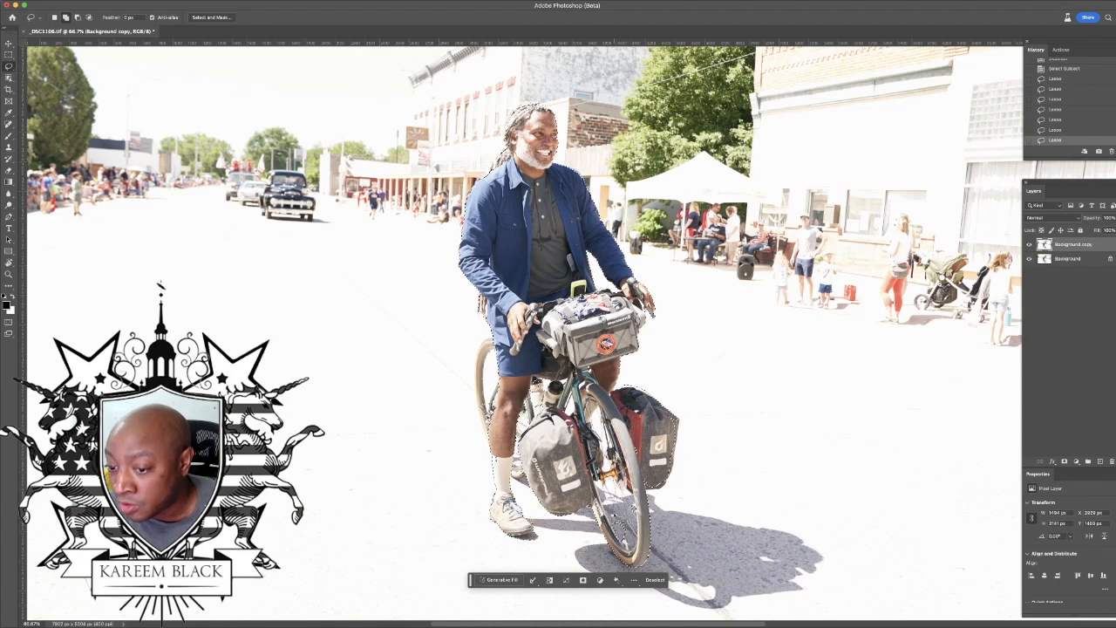
mouse_move(614, 515)
mouse_down()
mouse_move(622, 548)
mouse_move(626, 530)
mouse_up()
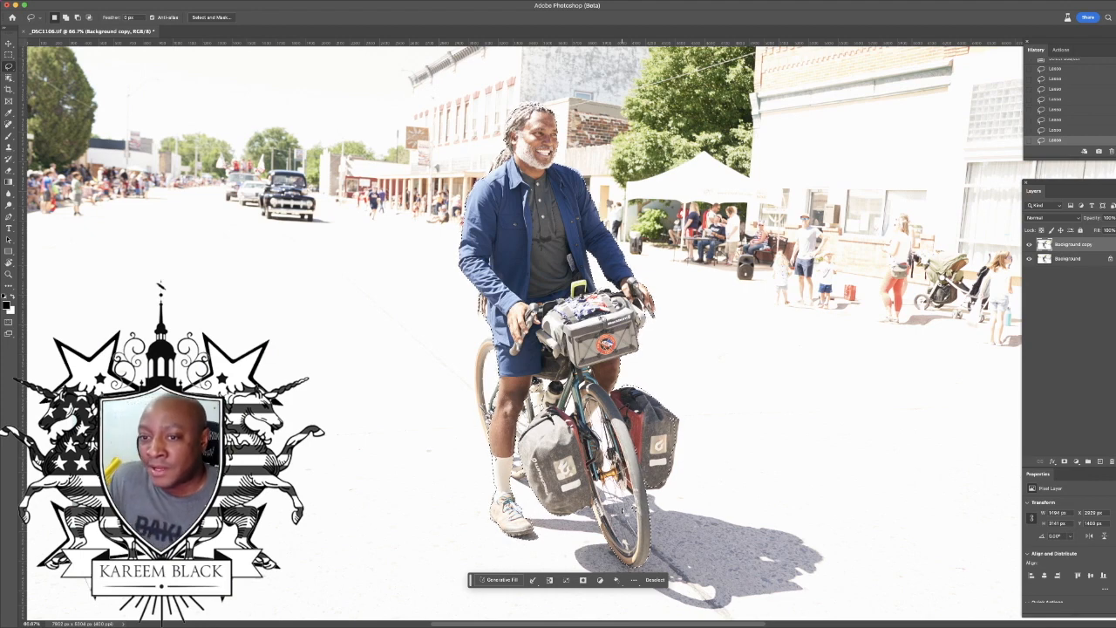
Step: Invert the cyclist and bicycle selection so that it covers the background
click(504, 580)
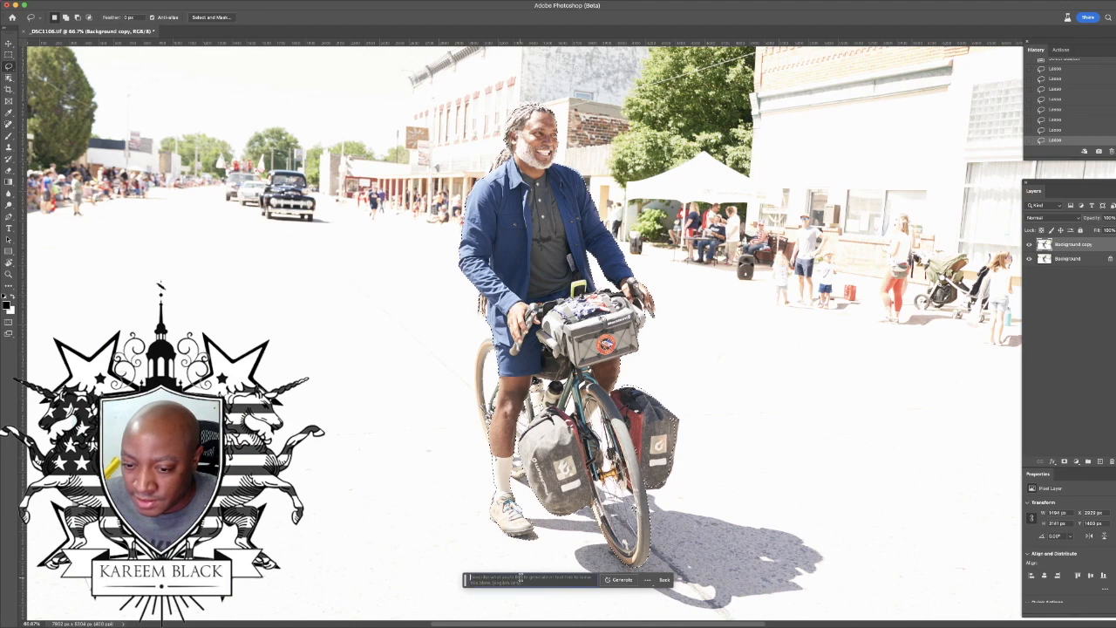
click(664, 581)
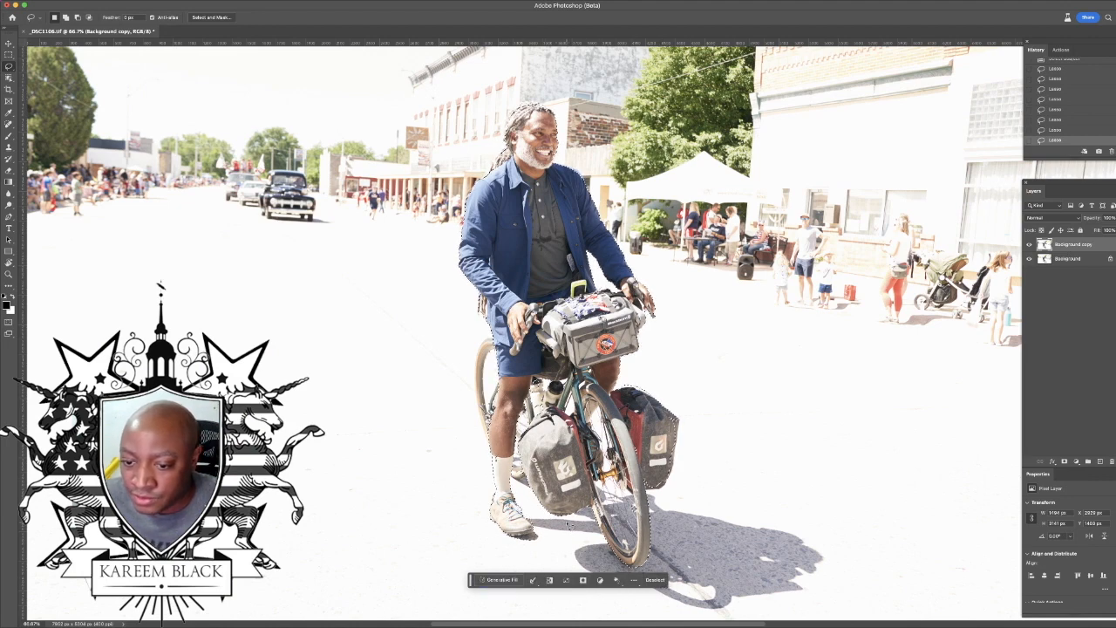
click(200, 1)
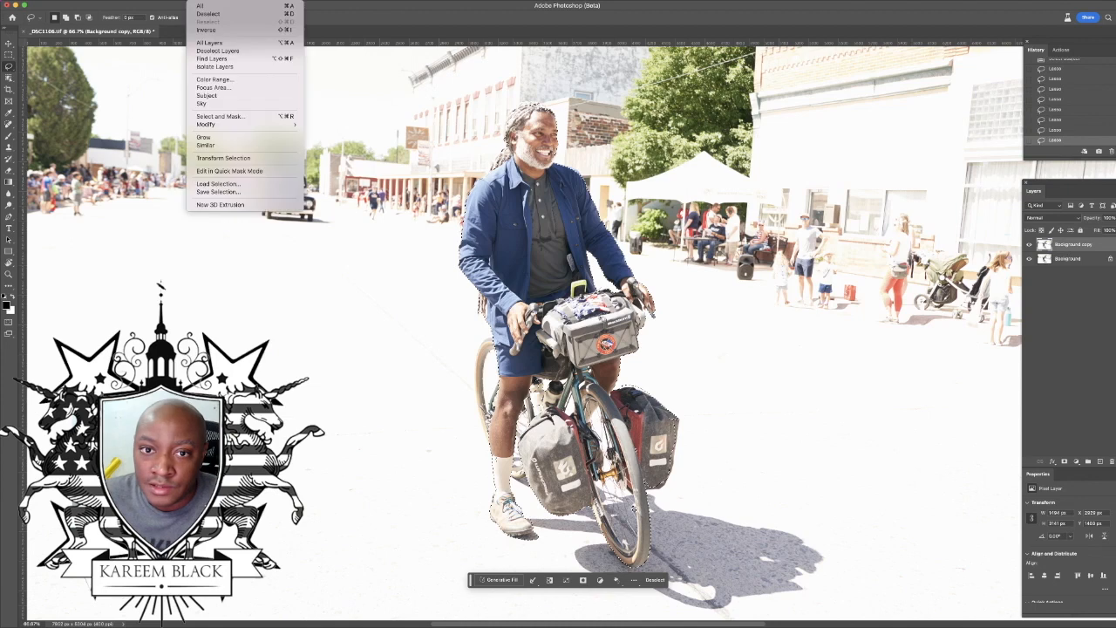
click(217, 34)
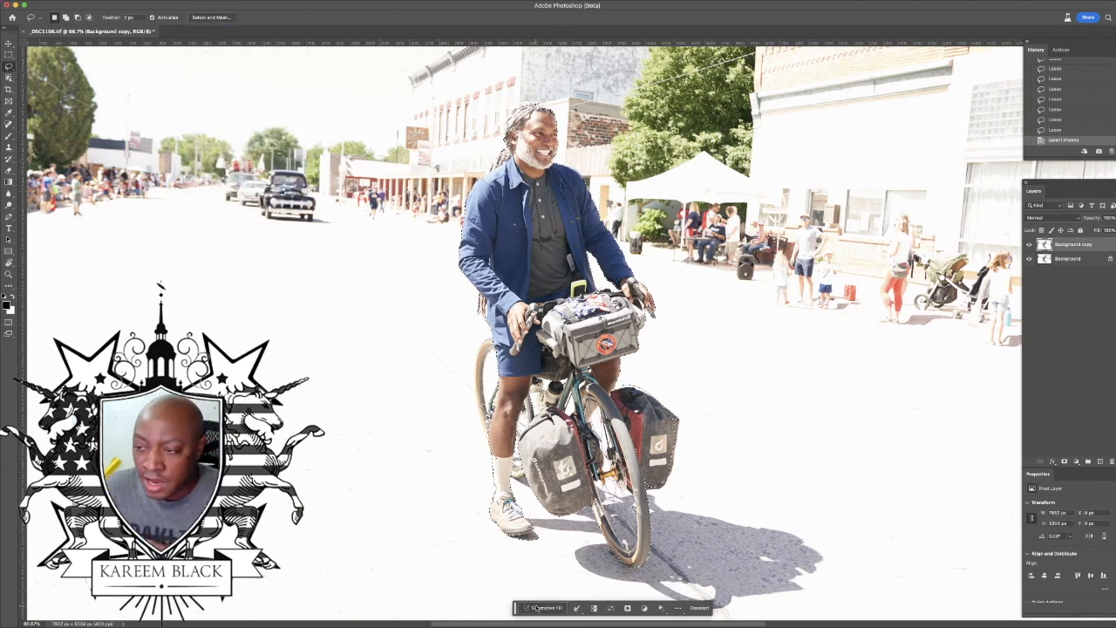
key(super+0)
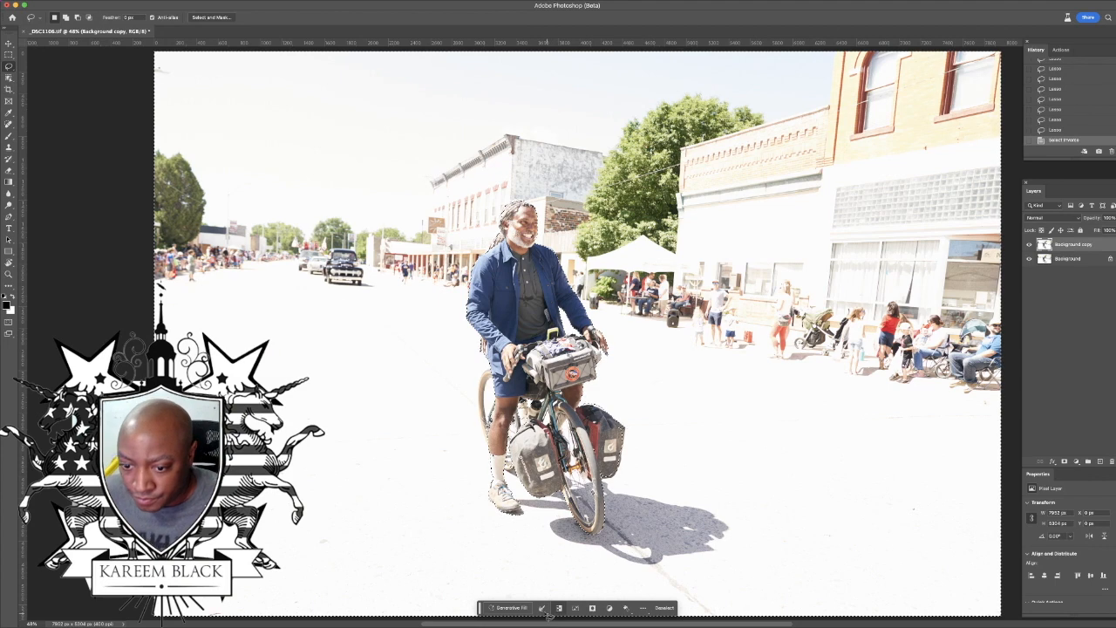
Step: Try Generative Fill on the selected background with the prompt "fix exposure"
click(513, 609)
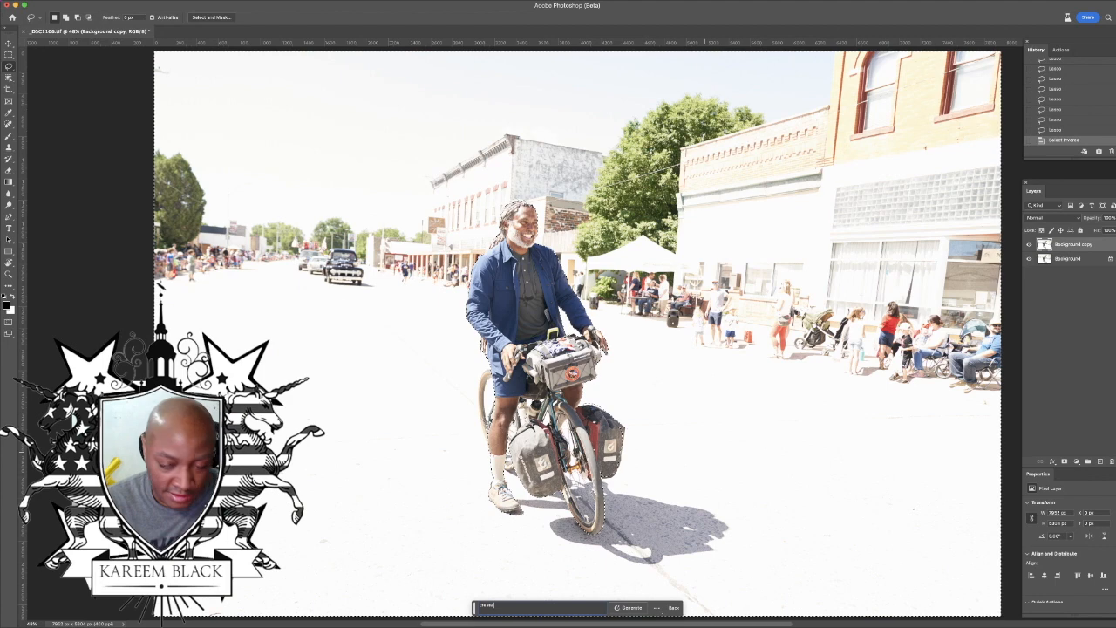
key(BackSpace)
key(BackSpace)
key(BackSpace)
key(BackSpace)
key(BackSpace)
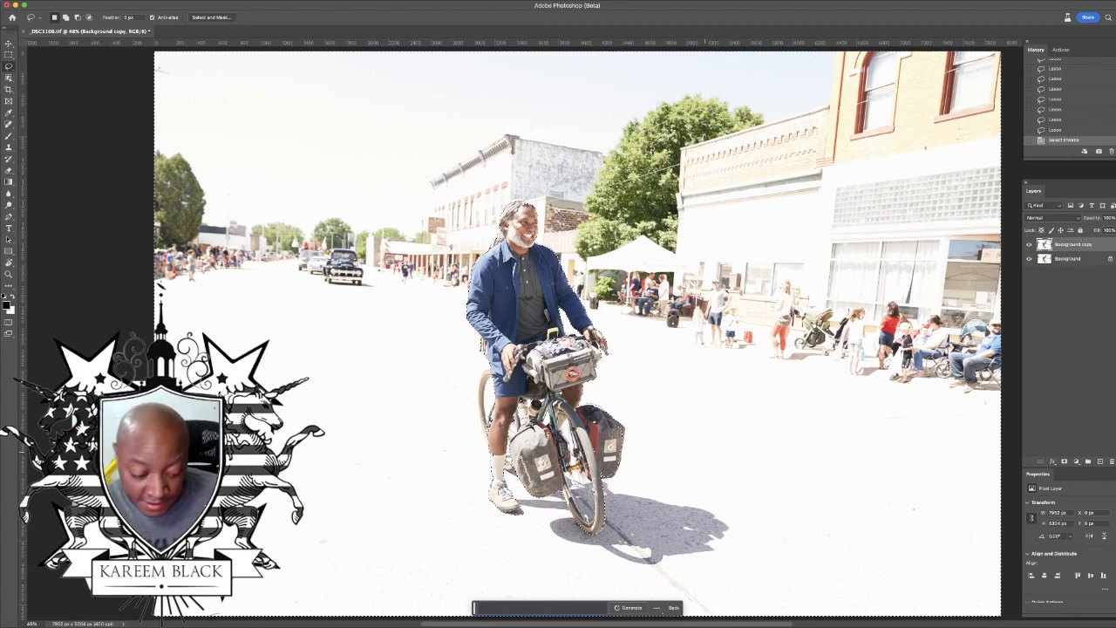
text(fa)
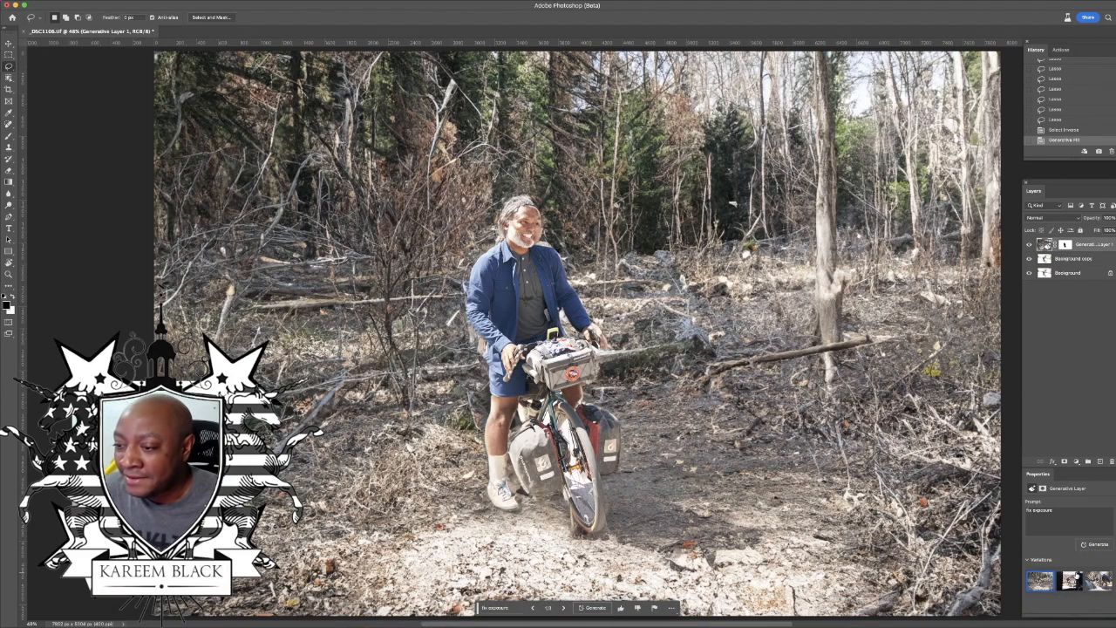
Step: Compare the three generated background variations, and revert the document history to the last Lasso state
click(1080, 577)
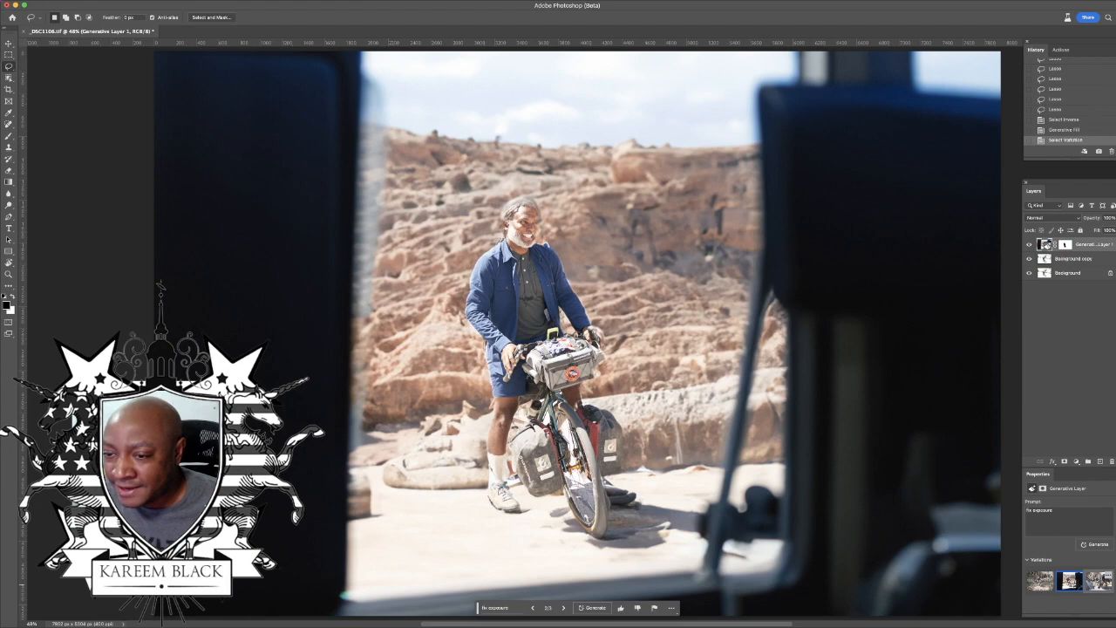
click(1097, 582)
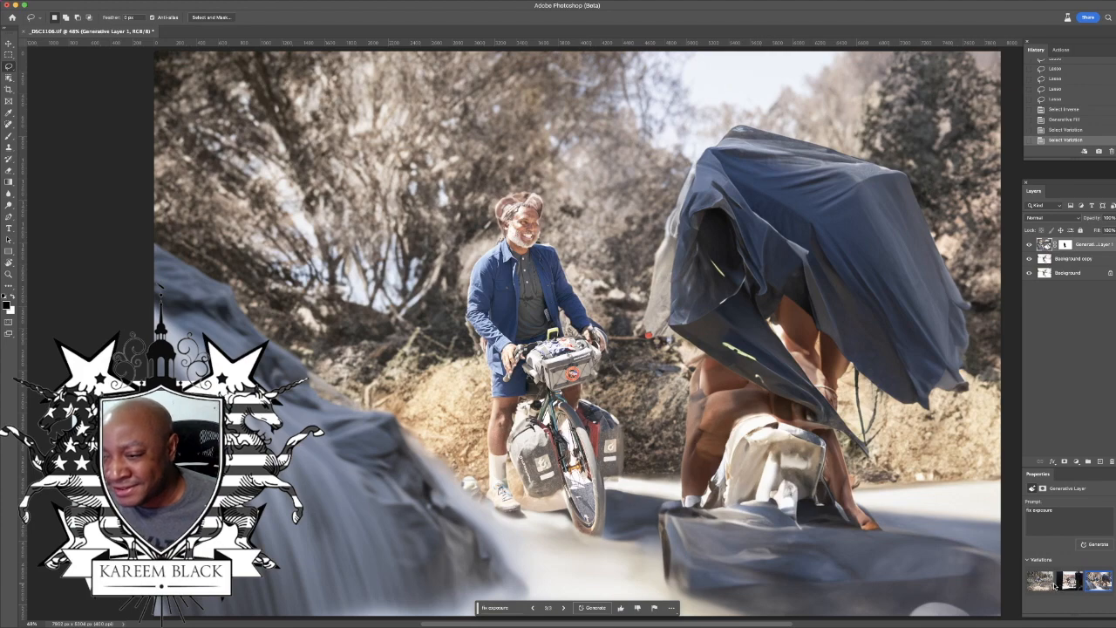
click(1045, 582)
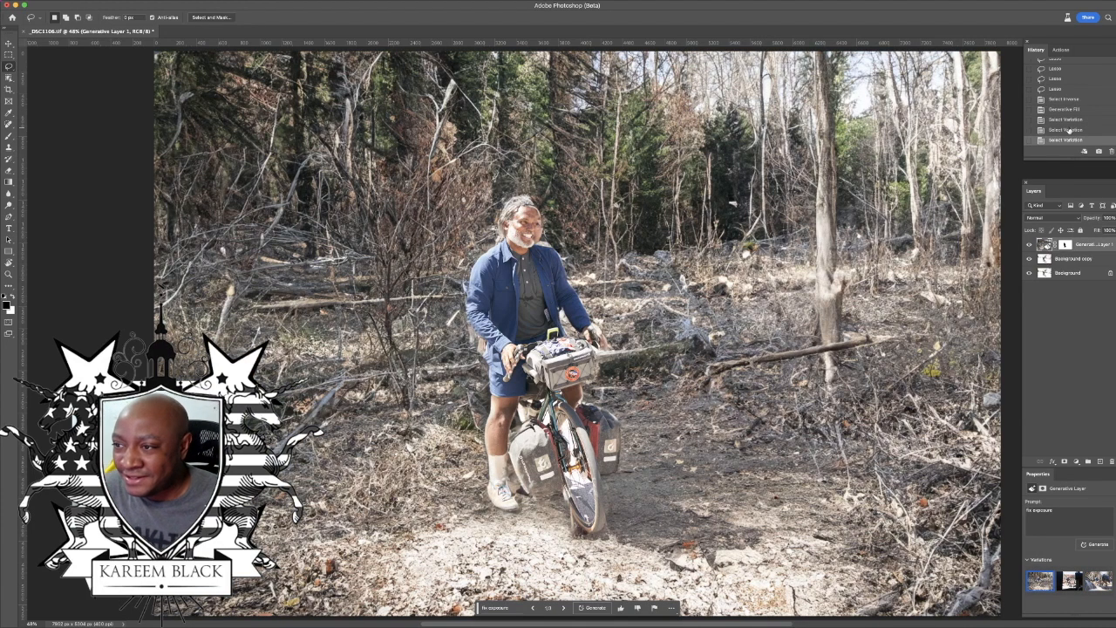
click(1059, 89)
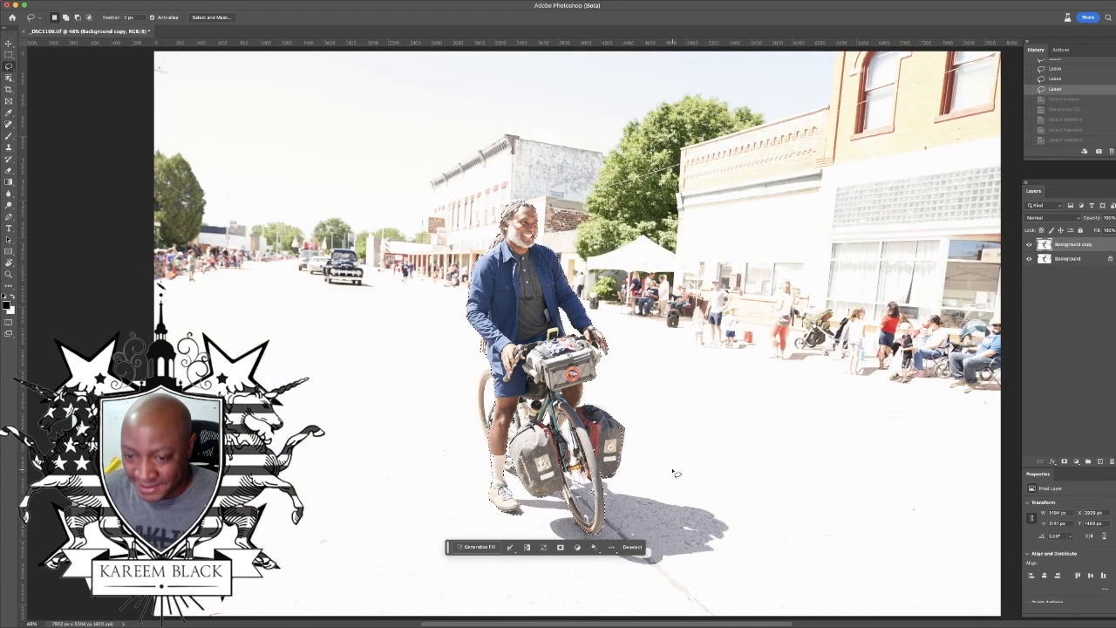
Step: Try Generative Fill on the cyclist selection with the prompt "match exposure with subject", and revert to the last Lasso state
click(473, 547)
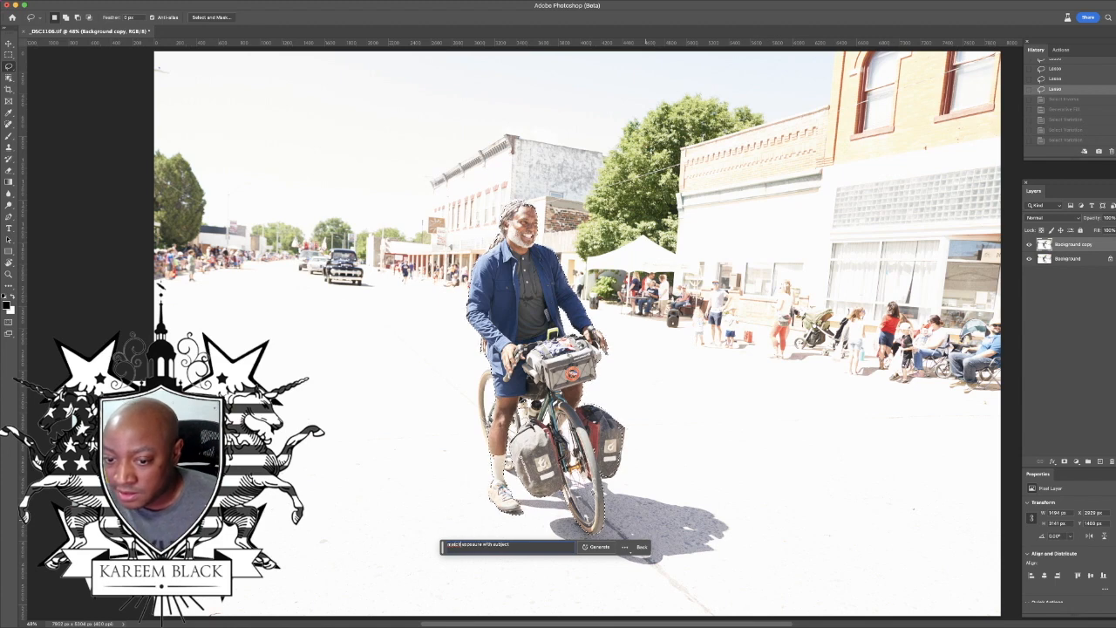
key(Return)
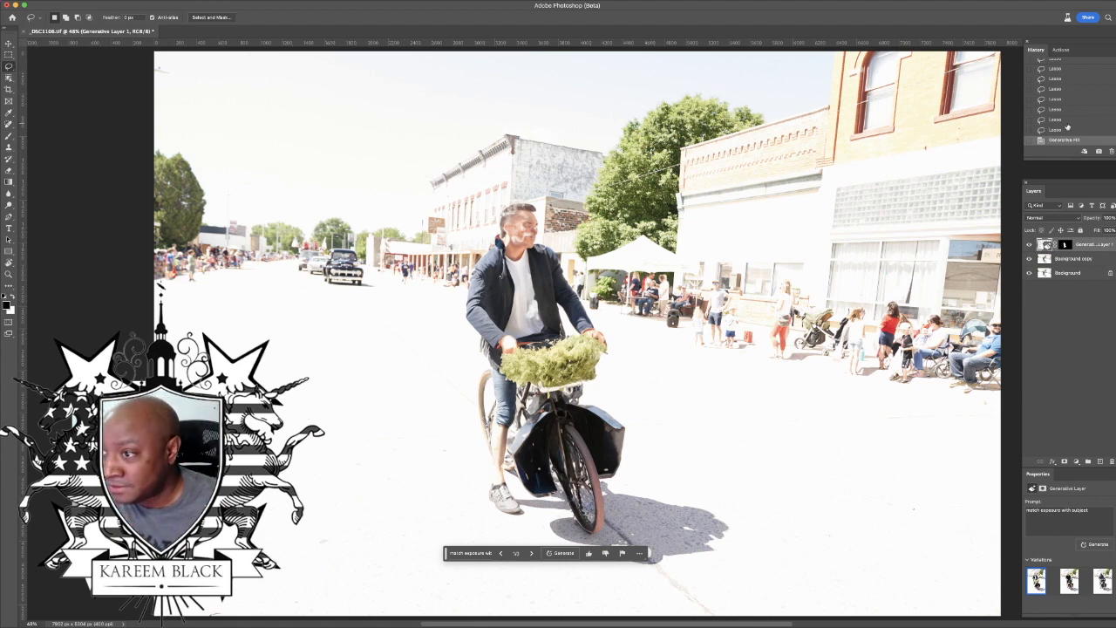
click(1068, 130)
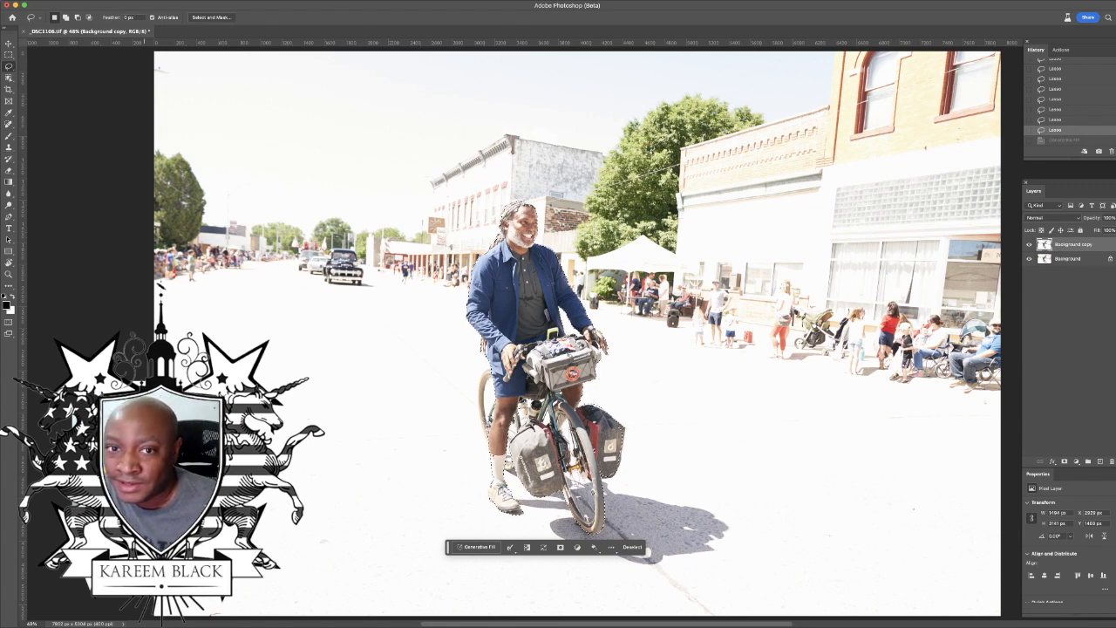
Step: Invert the cyclist selection and try Generative Fill on the background with the prompt "match exposure with subject"
click(150, 1)
mouse_move(127, 1)
key(Left)
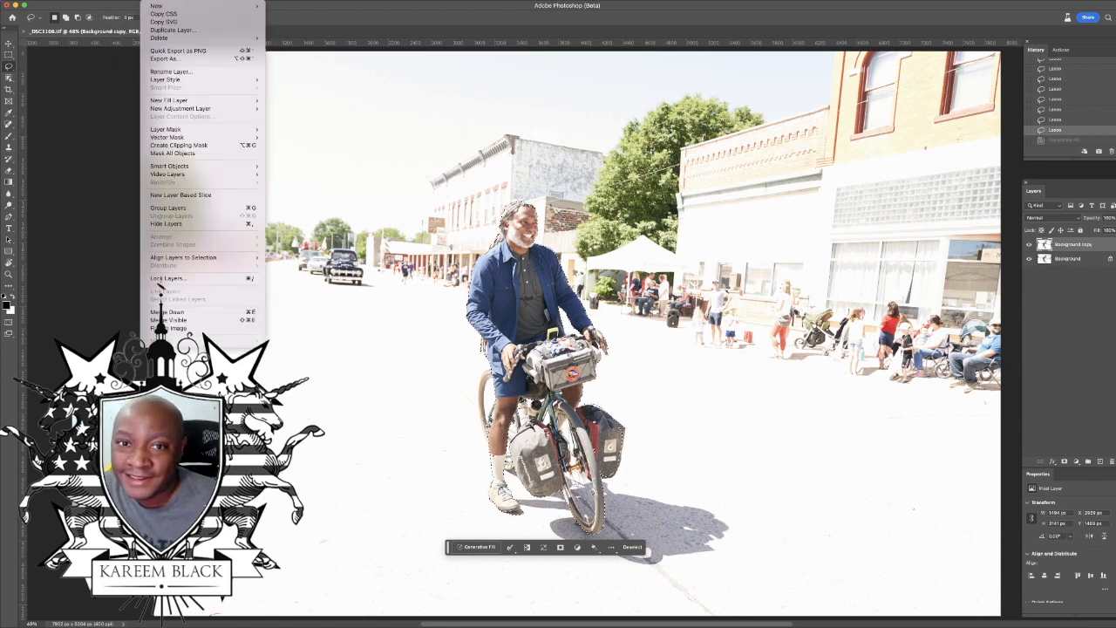
mouse_move(202, 0)
click(212, 32)
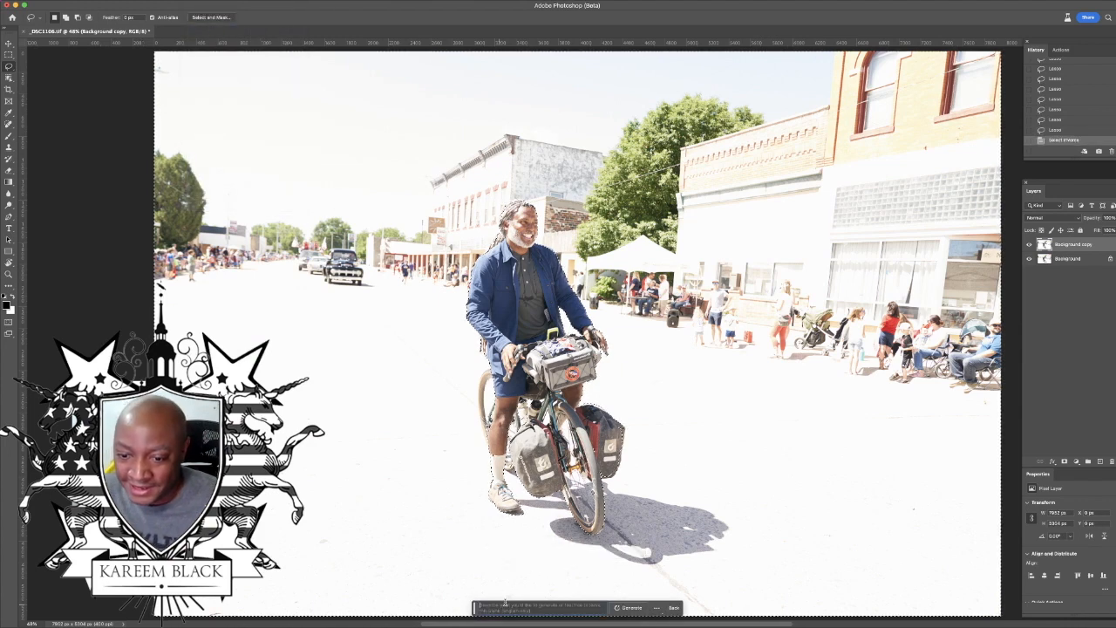
text(match exposure with subject)
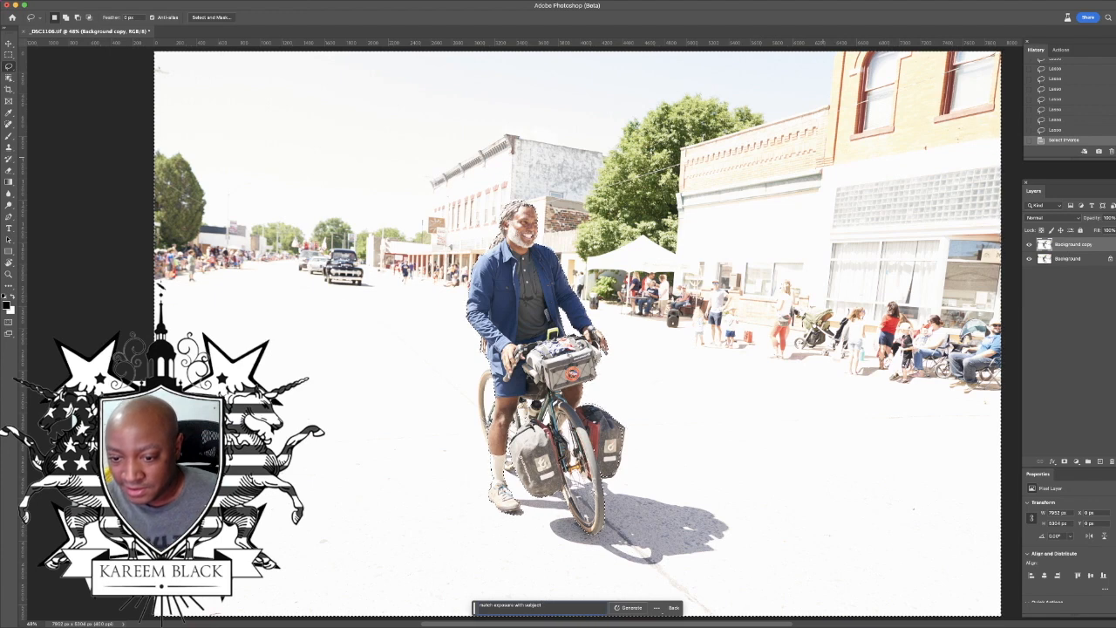
key(Return)
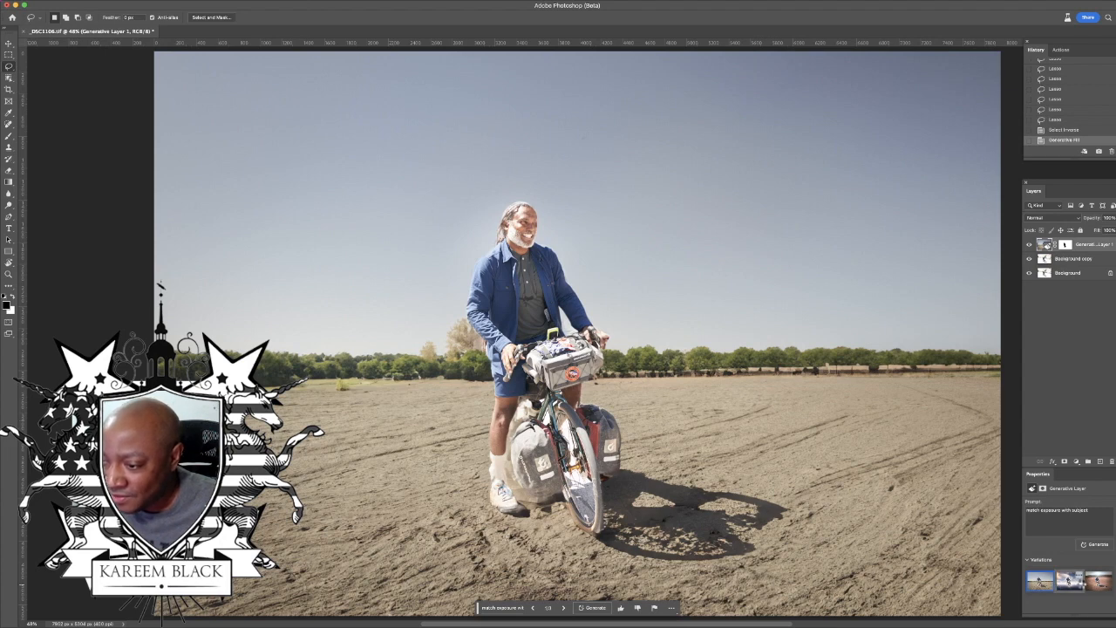
Step: Compare the three exposure-matched background variations, and revert the document history to the Select Inverse state
click(1102, 584)
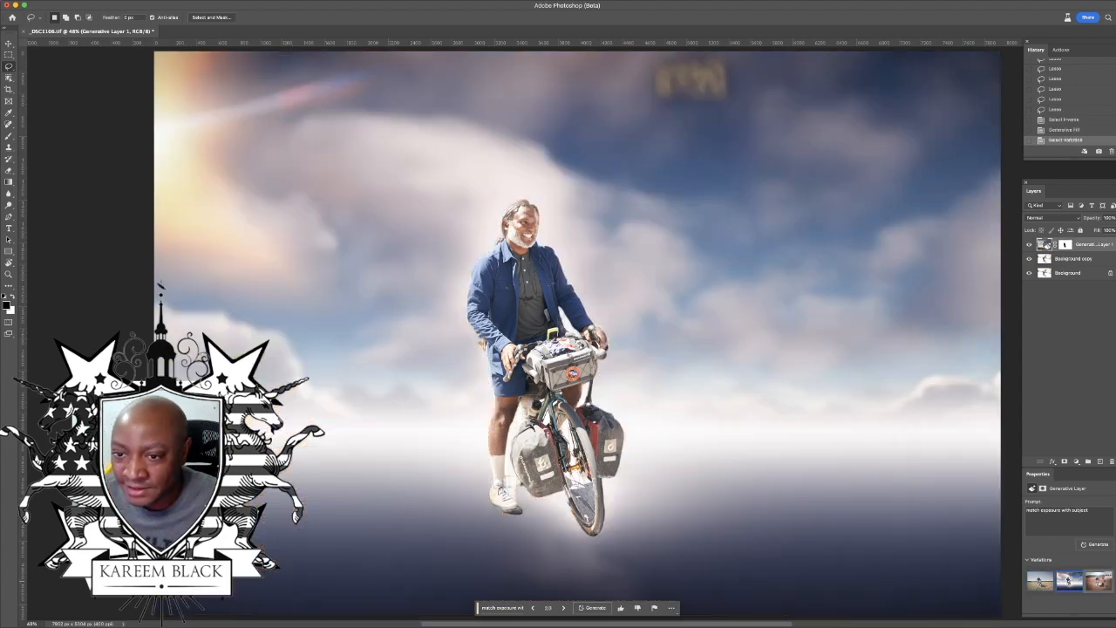
click(1100, 581)
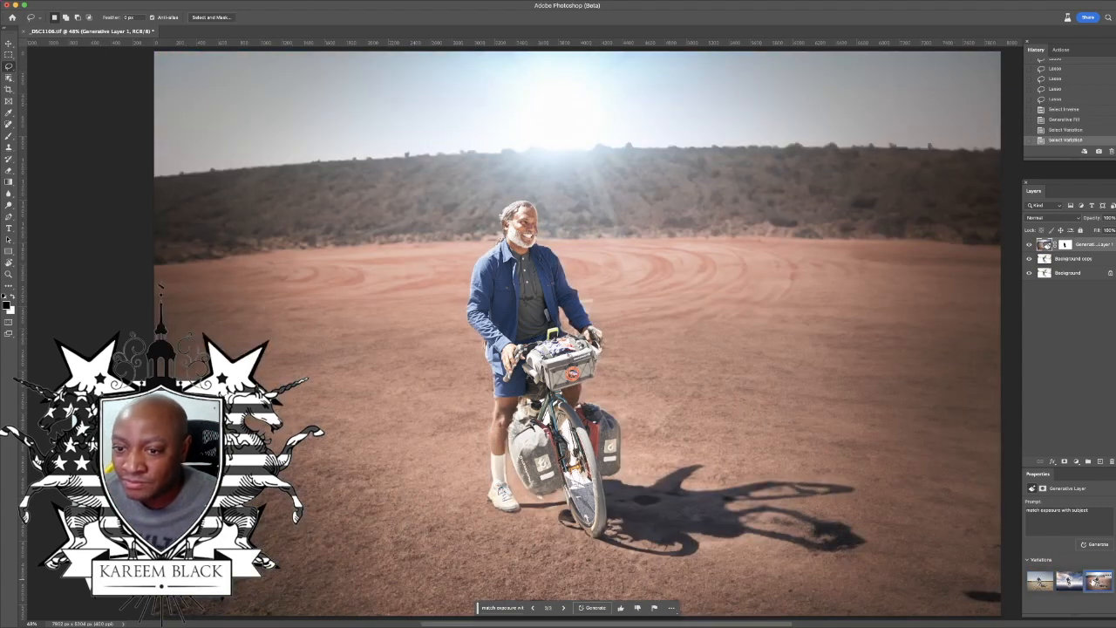
click(1039, 584)
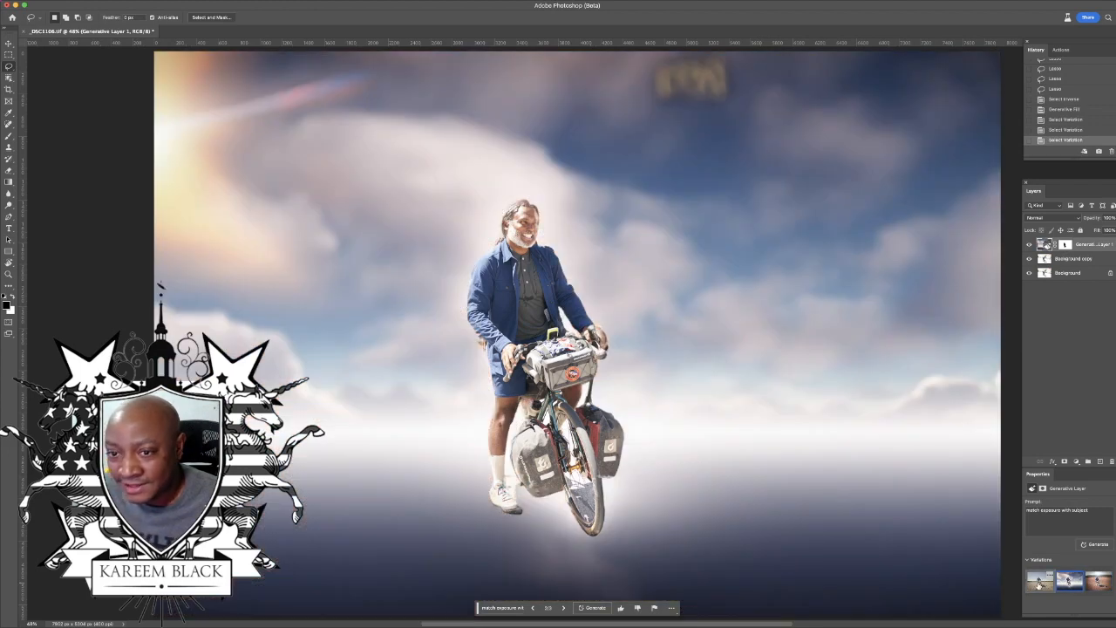
click(1039, 583)
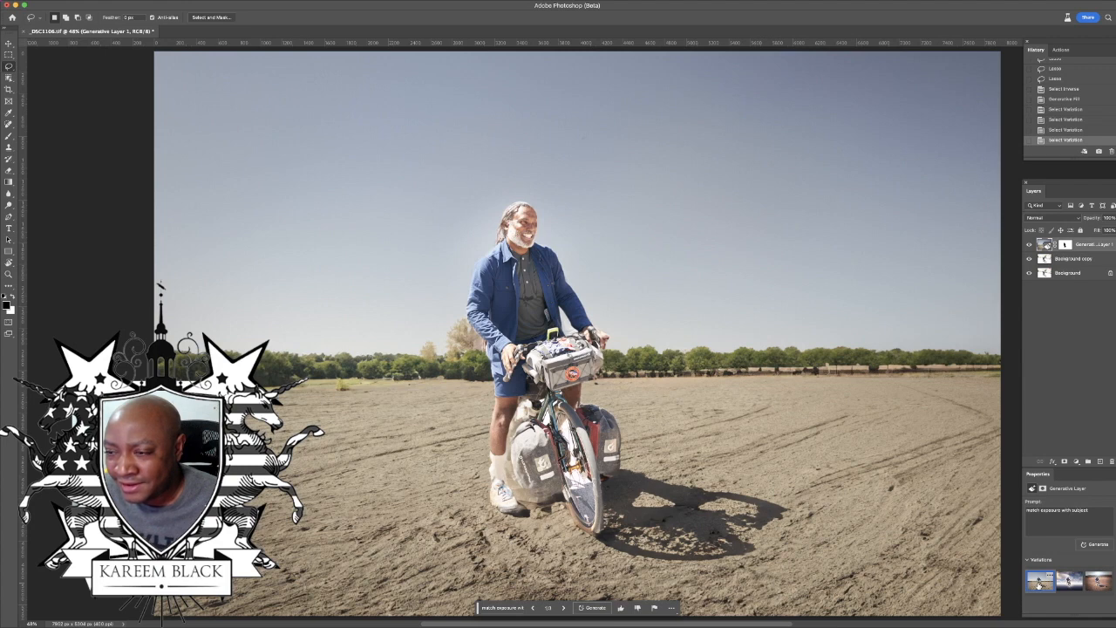
click(1059, 78)
click(1065, 89)
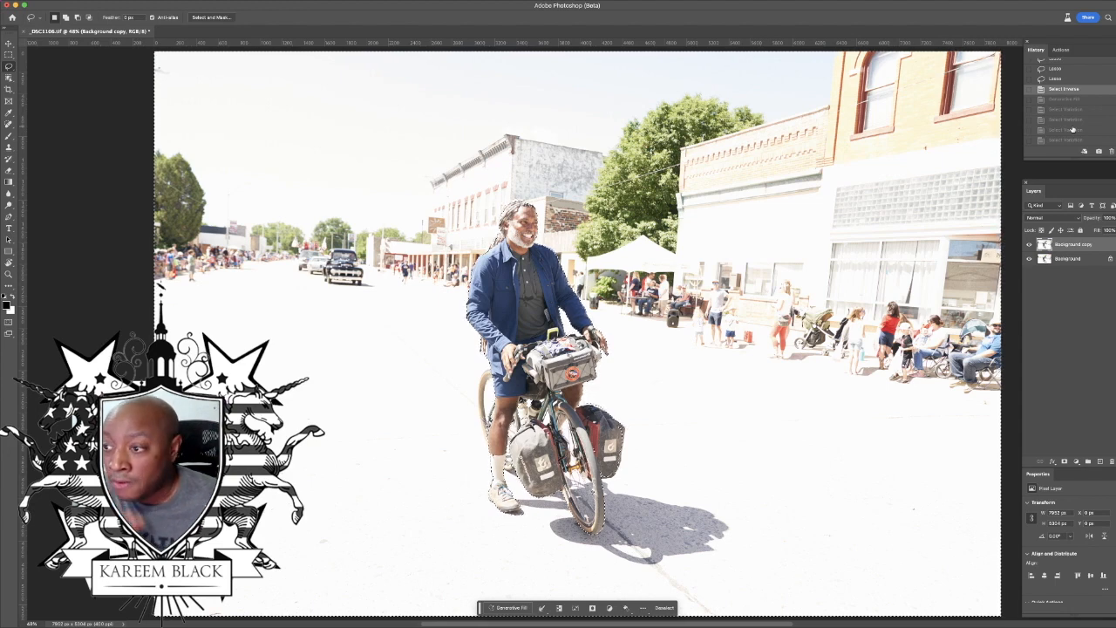
Step: Add an empty layer directly above the Background layer and hide the Background layer
click(1080, 259)
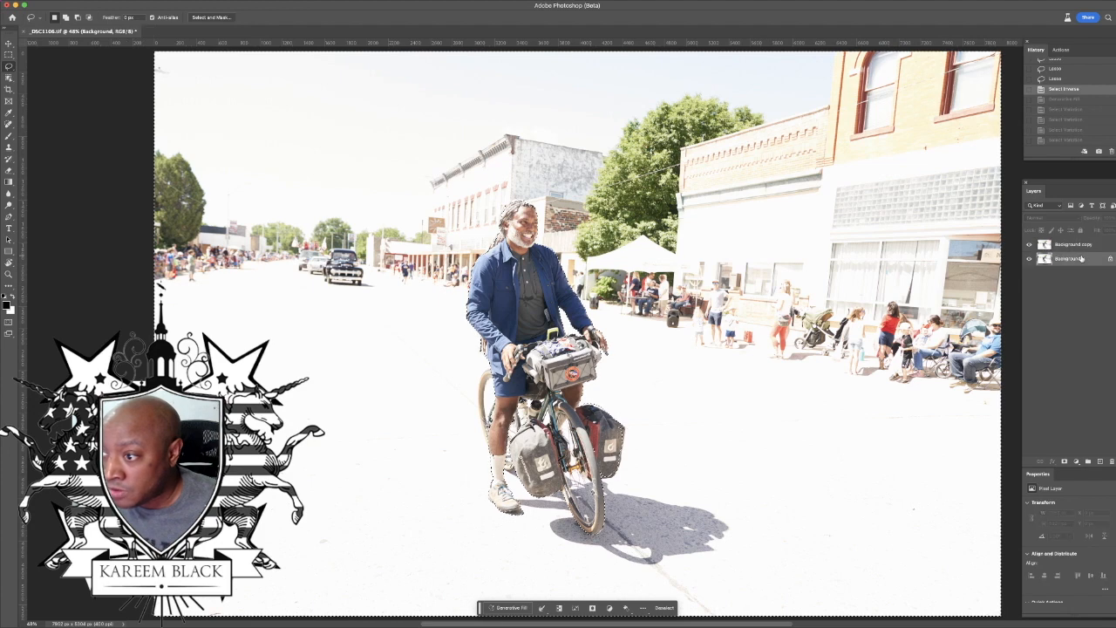
click(1100, 462)
click(1029, 273)
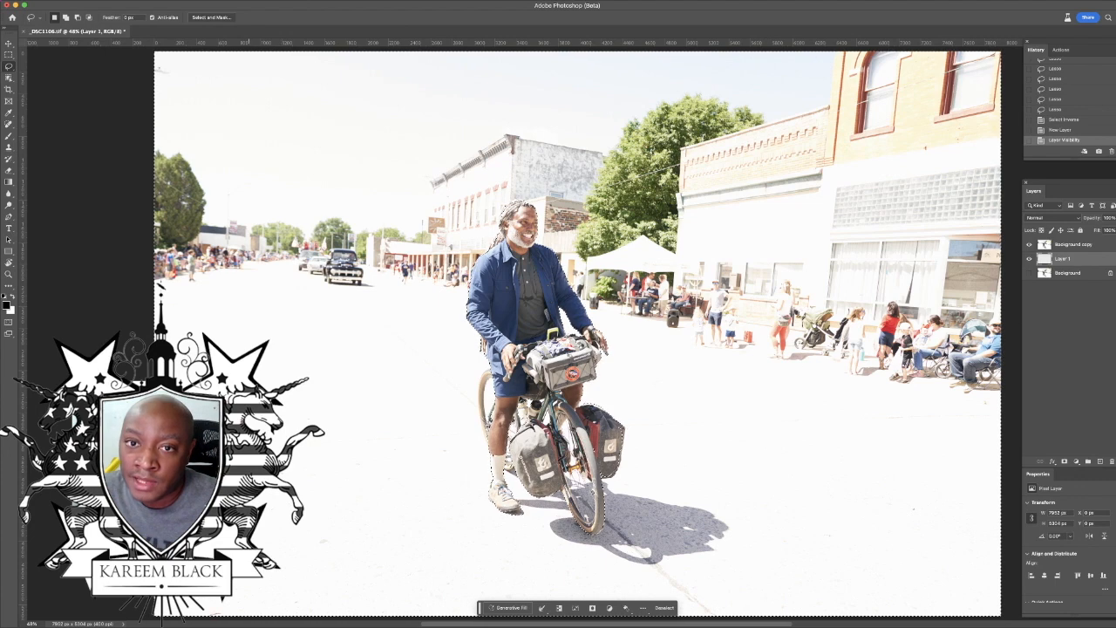
Step: Invert the selection back to the cyclist and bicycle, and cut them out of the Background copy layer
click(200, 1)
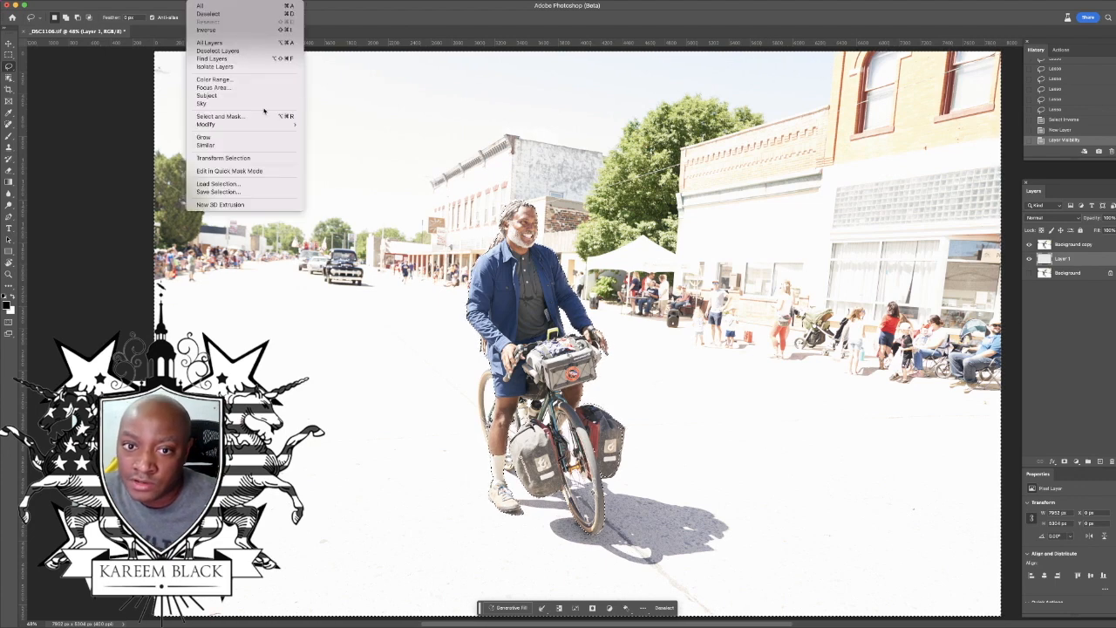
click(247, 30)
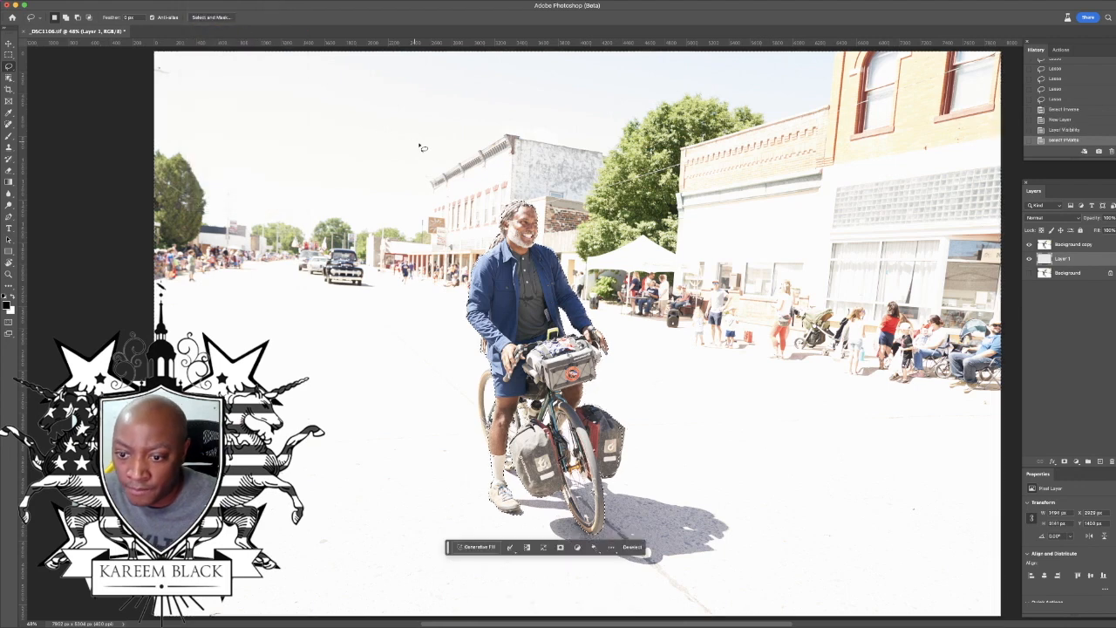
click(1080, 245)
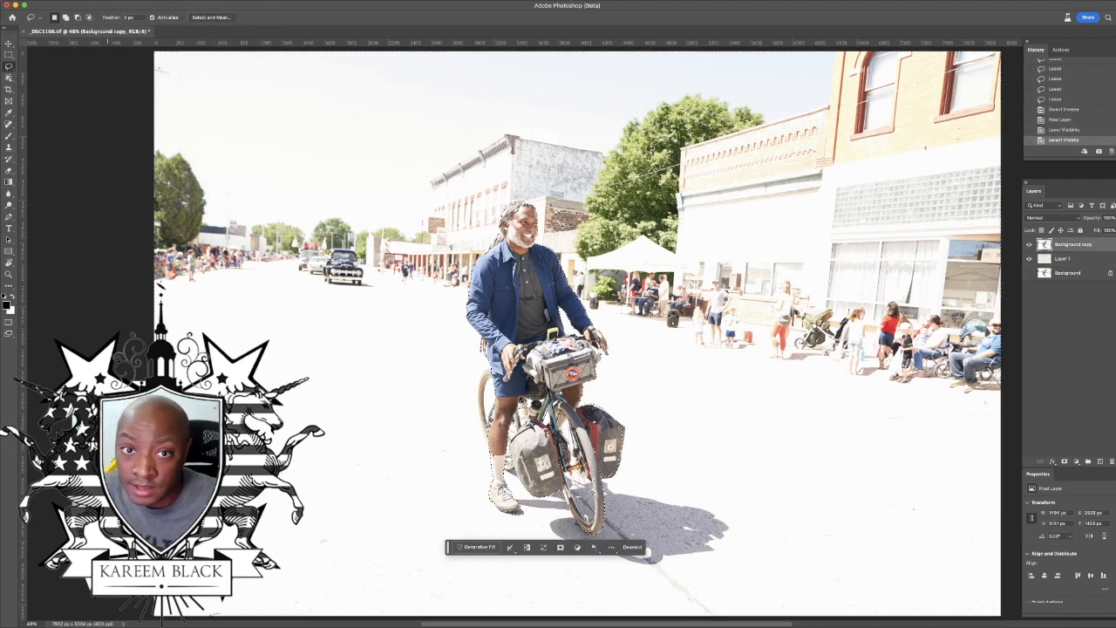
click(131, 0)
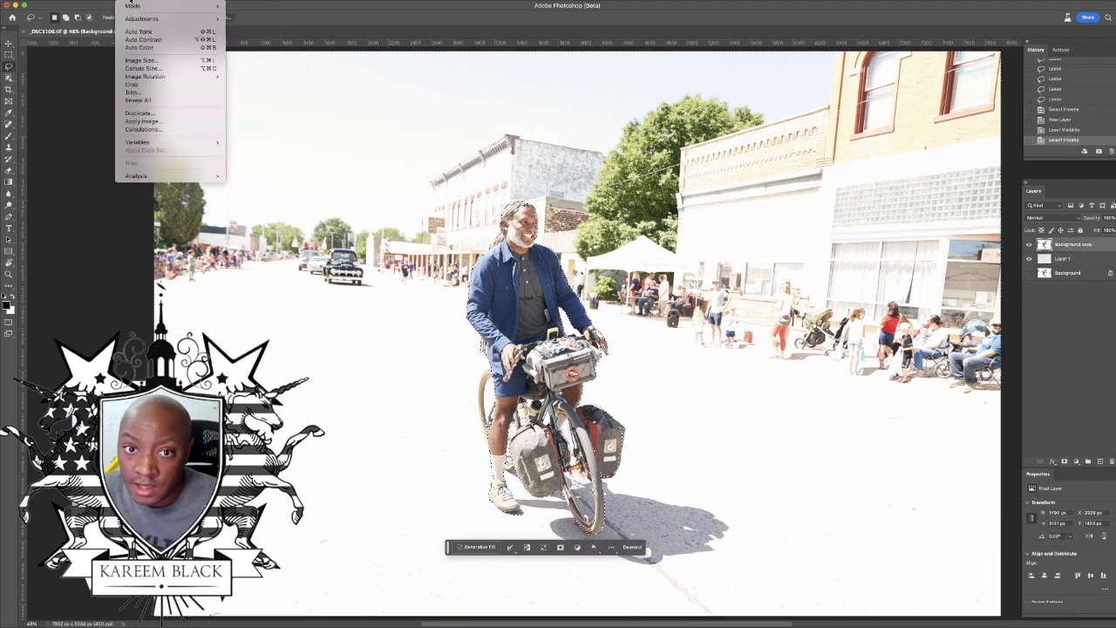
mouse_move(108, 1)
click(125, 48)
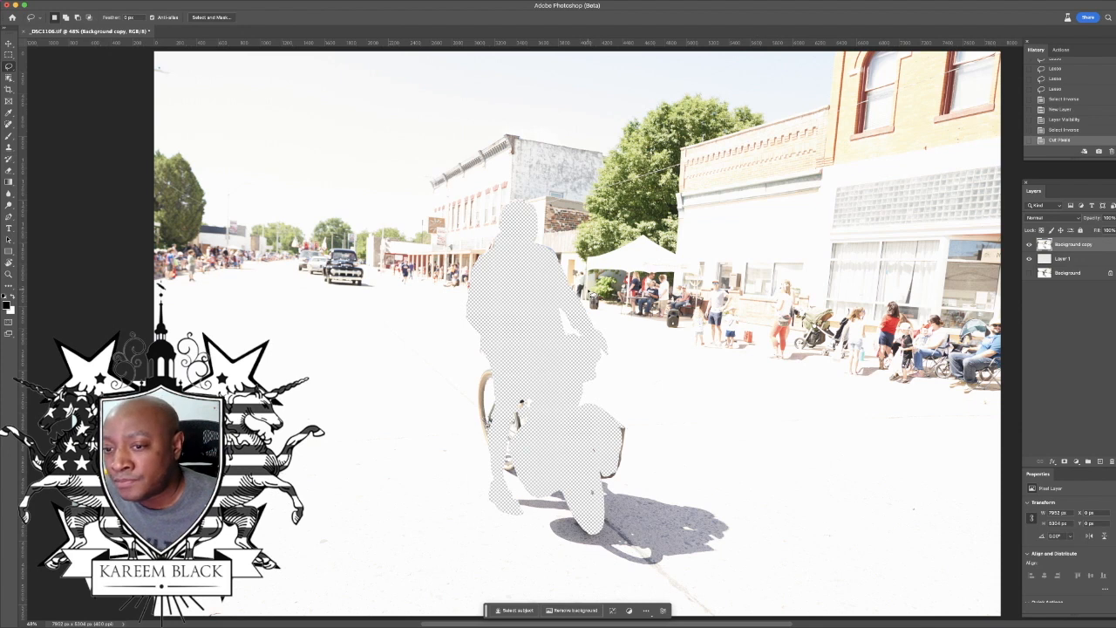
Step: Lasso loosely around the cut-out area and run Generative Fill without a prompt, switching through the variations to the third
mouse_move(489, 222)
mouse_down()
mouse_move(459, 291)
mouse_move(479, 360)
mouse_move(471, 516)
mouse_move(499, 532)
mouse_move(626, 534)
mouse_move(622, 494)
mouse_move(645, 435)
mouse_move(606, 396)
mouse_move(625, 351)
mouse_move(536, 224)
mouse_move(539, 193)
mouse_move(499, 199)
mouse_move(488, 226)
mouse_move(519, 236)
mouse_move(526, 200)
mouse_move(541, 211)
mouse_move(536, 244)
mouse_up()
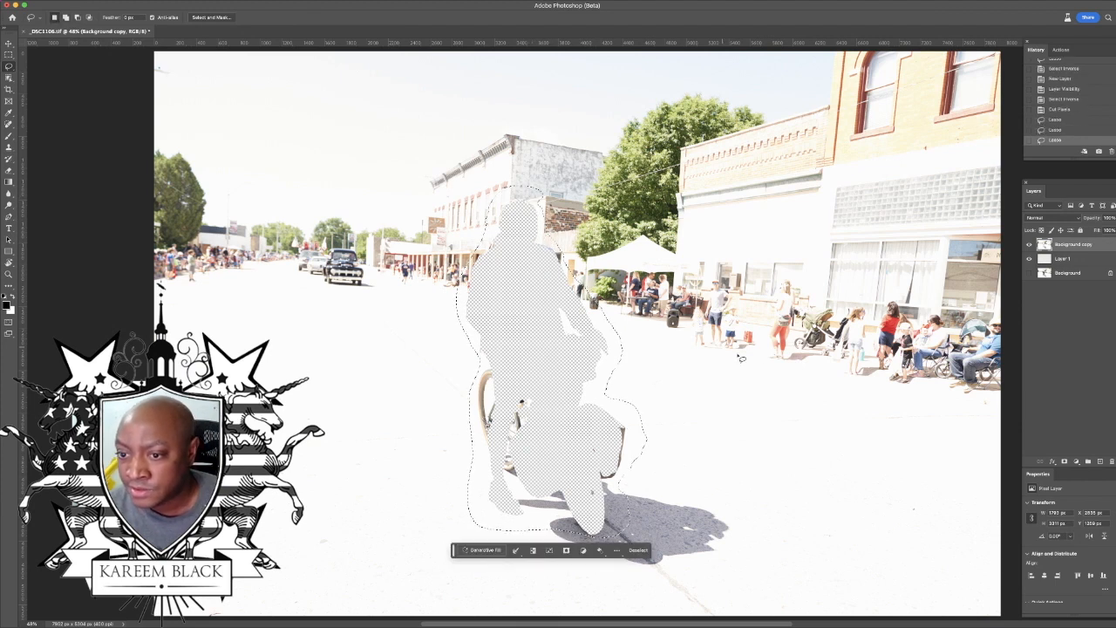
click(485, 551)
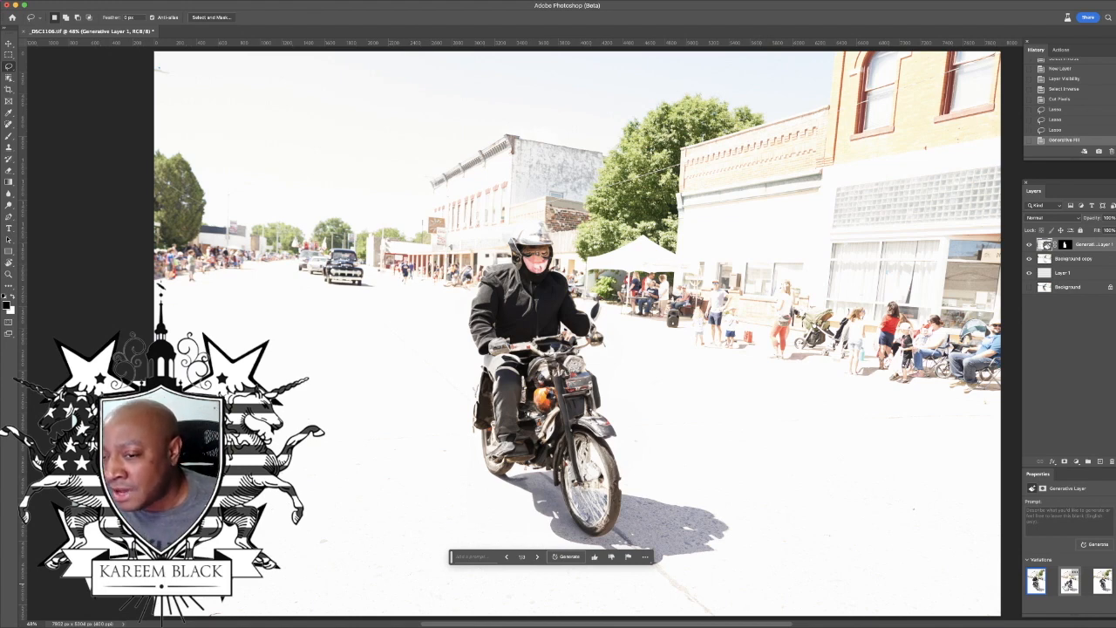
click(1069, 581)
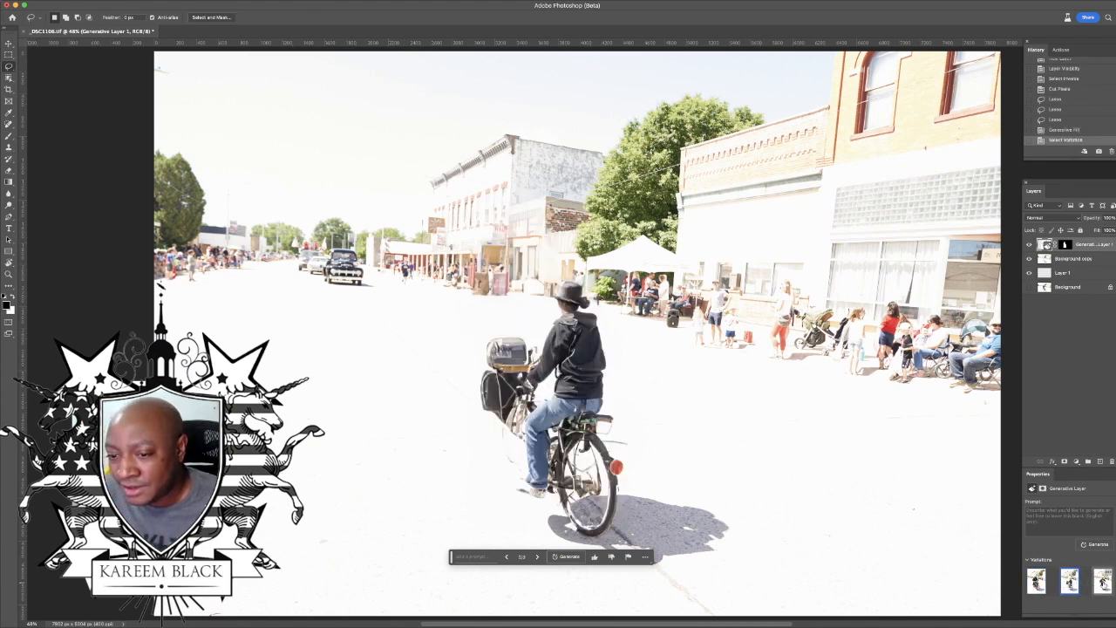
click(1104, 582)
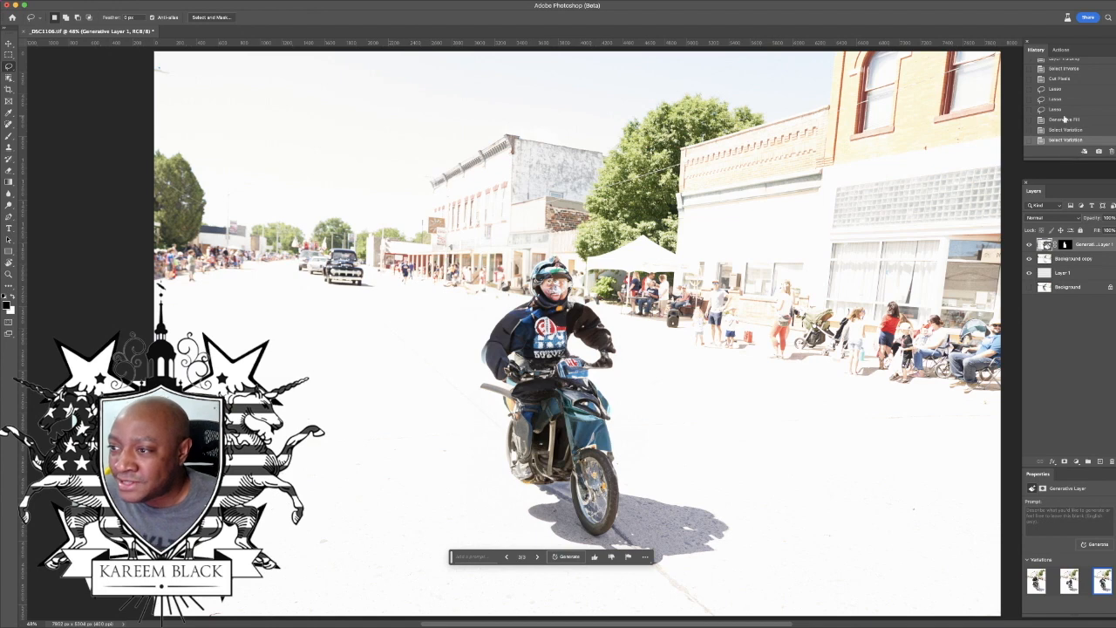
Step: Revert the document history to the last Lasso state before the Generative Fill, and deselect
click(1068, 119)
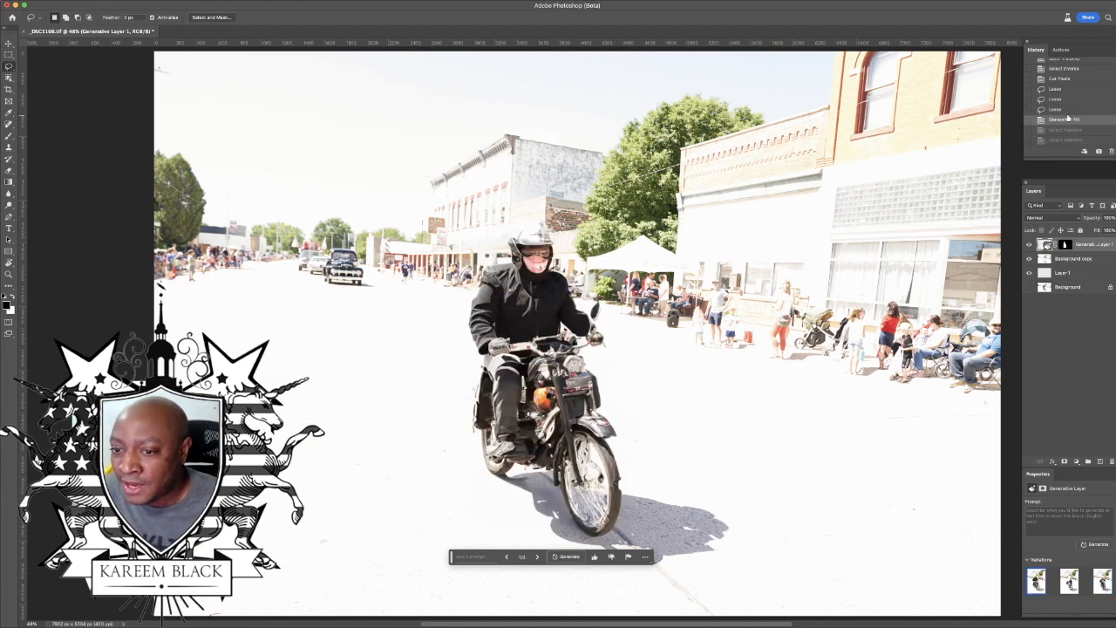
click(1057, 109)
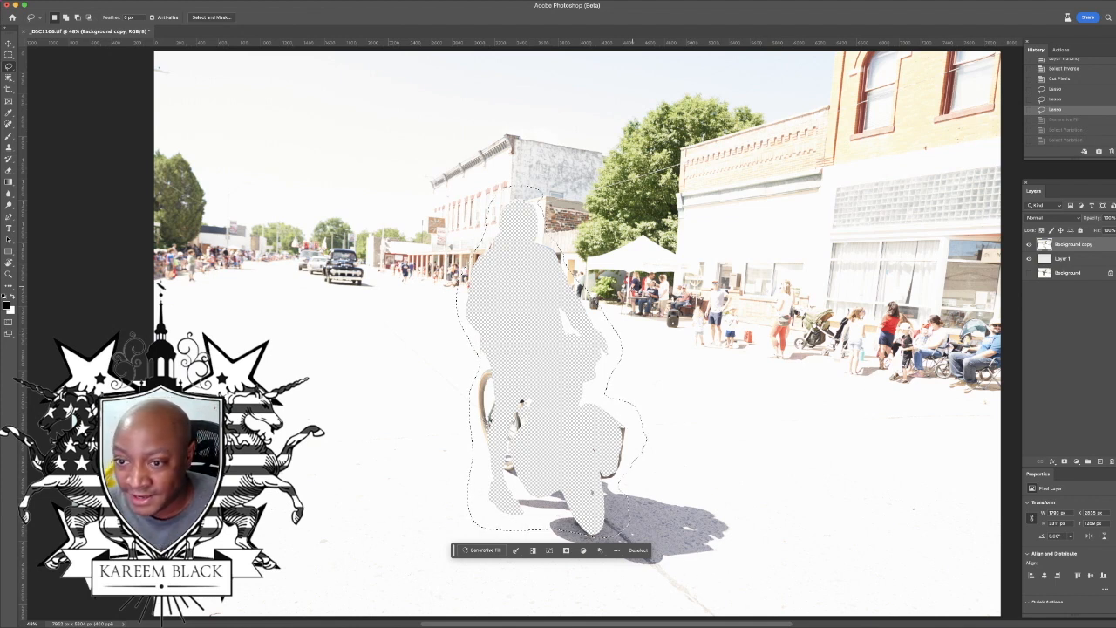
key(ctrl+d)
Step: Lasso around the cyclist gap, including the leftover wheel parts and the street shadow, and cut this area from the Background copy layer
mouse_move(491, 213)
mouse_down()
mouse_move(442, 295)
mouse_move(455, 463)
mouse_move(484, 524)
mouse_move(579, 576)
mouse_move(669, 577)
mouse_move(742, 561)
mouse_move(751, 514)
mouse_move(640, 448)
mouse_move(612, 364)
mouse_move(619, 330)
mouse_move(540, 193)
mouse_move(512, 186)
mouse_move(491, 214)
mouse_up()
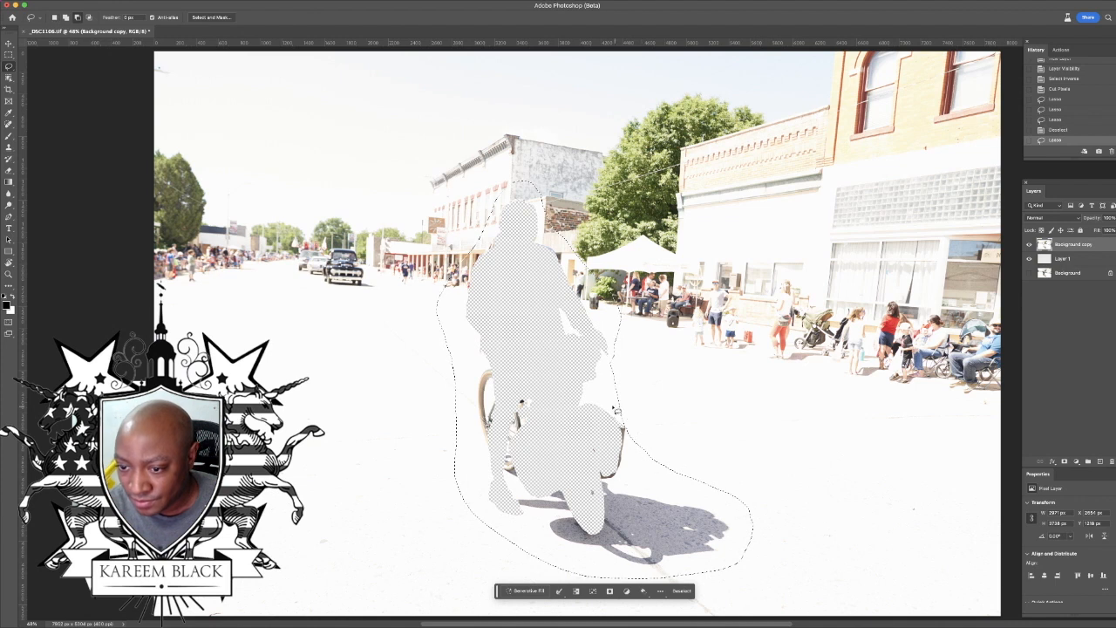
mouse_move(620, 406)
mouse_down()
mouse_move(639, 425)
mouse_move(653, 464)
mouse_up()
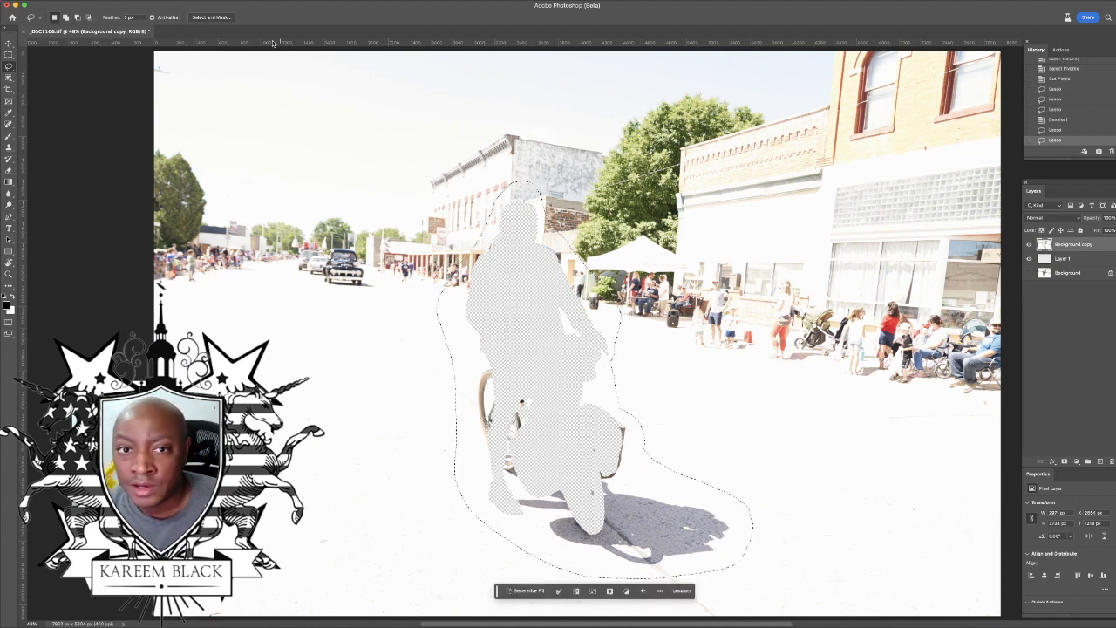
click(106, 1)
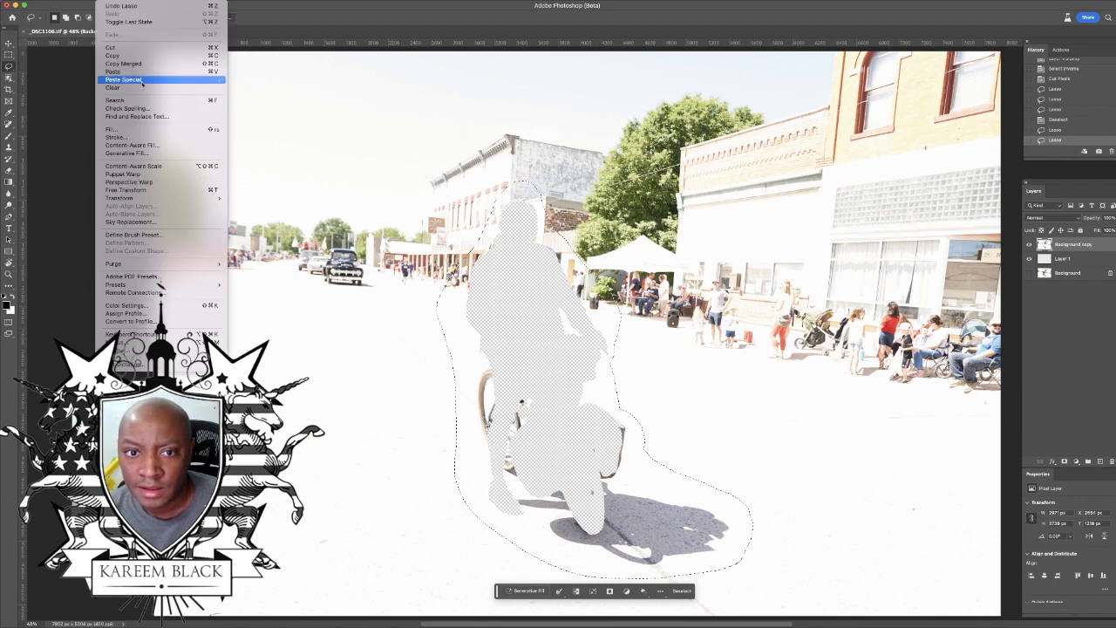
click(132, 48)
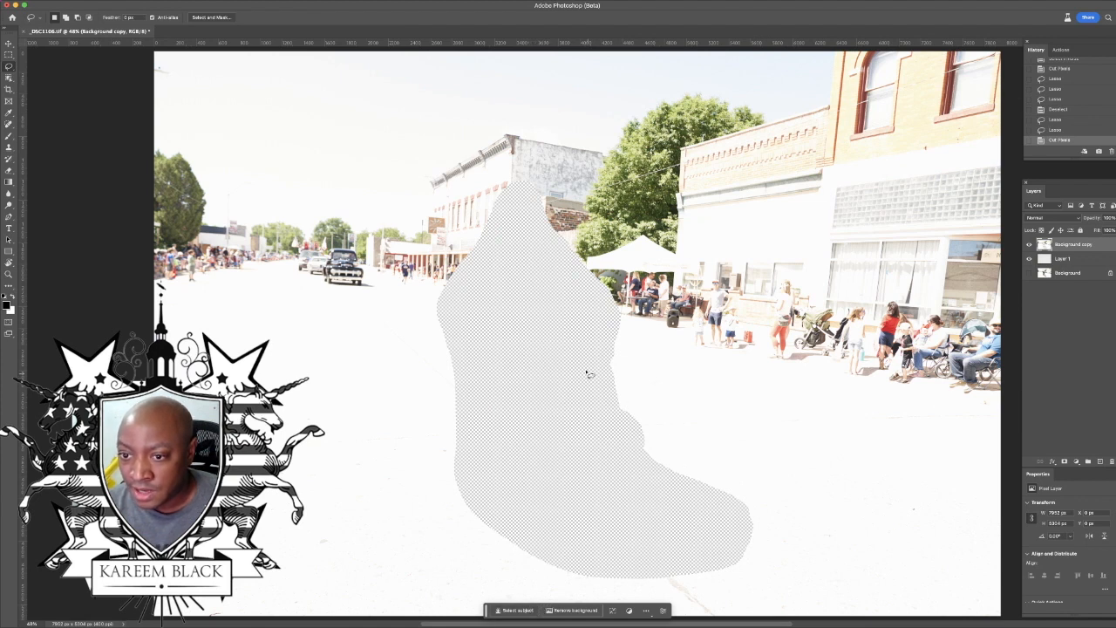
Step: Lasso slightly outside the enlarged gap and run Generative Fill without a prompt
mouse_move(472, 230)
mouse_down()
mouse_move(427, 332)
mouse_move(444, 410)
mouse_move(441, 474)
mouse_move(452, 526)
mouse_move(475, 558)
mouse_move(543, 588)
mouse_move(696, 596)
mouse_move(753, 572)
mouse_move(802, 529)
mouse_move(769, 494)
mouse_move(688, 469)
mouse_move(657, 419)
mouse_move(632, 312)
mouse_move(540, 168)
mouse_move(498, 179)
mouse_move(466, 247)
mouse_up()
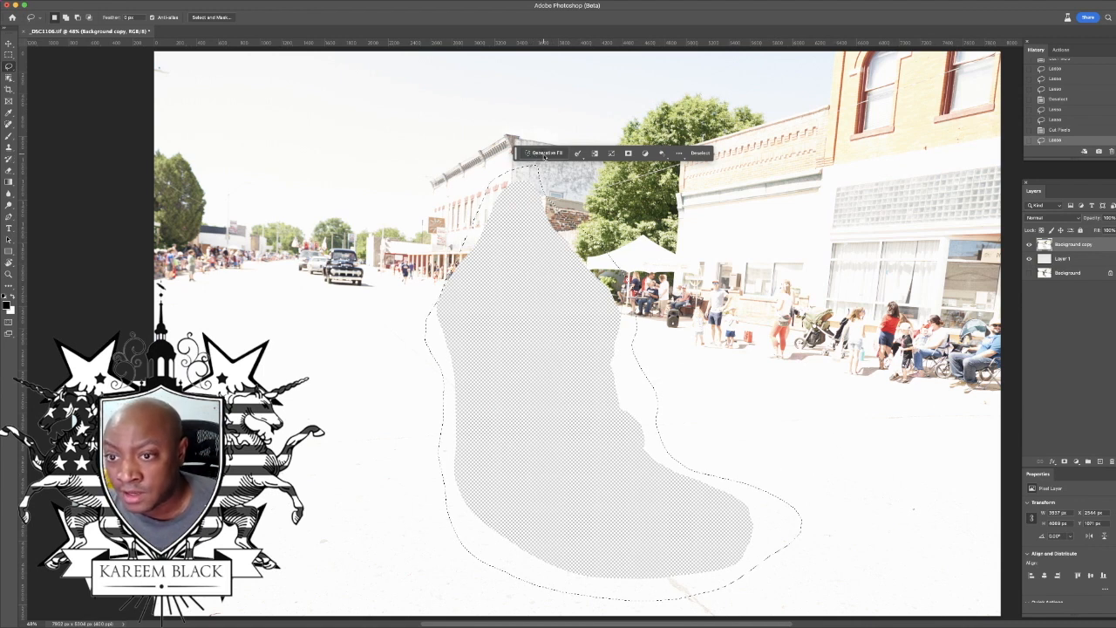
click(544, 154)
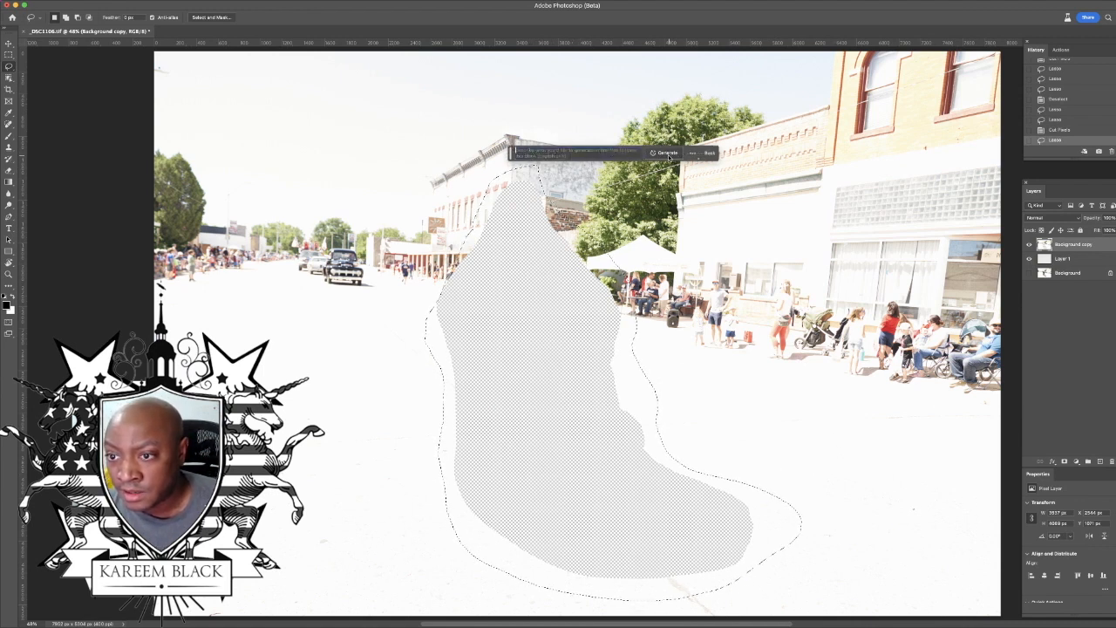
key(Return)
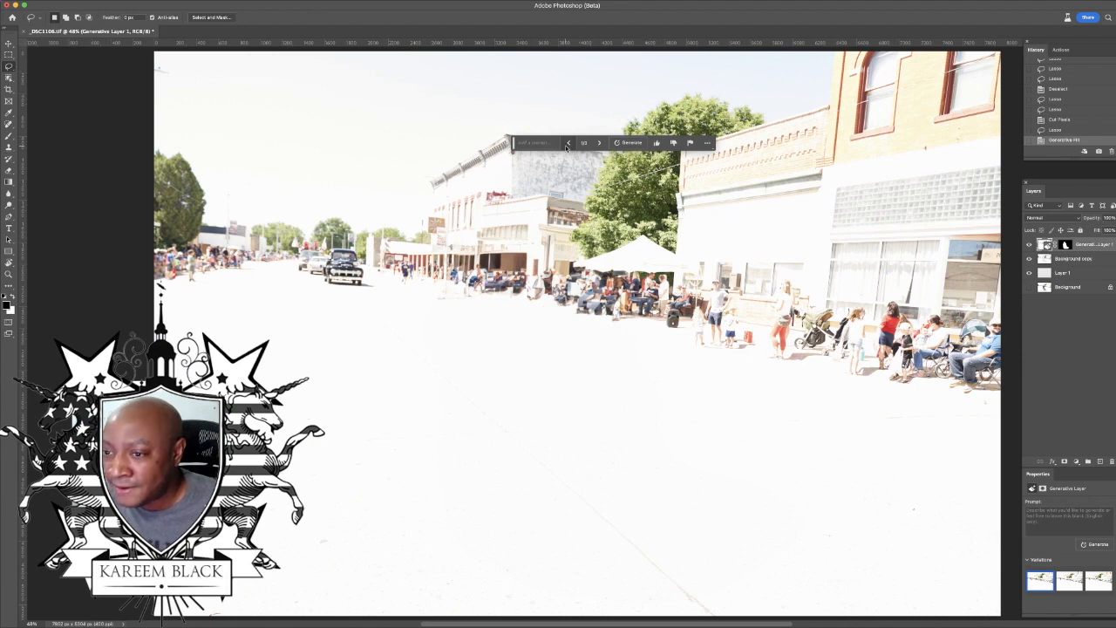
Step: Toggle the Background copy layer off and back on, and show the original Background layer
click(1030, 259)
click(1029, 259)
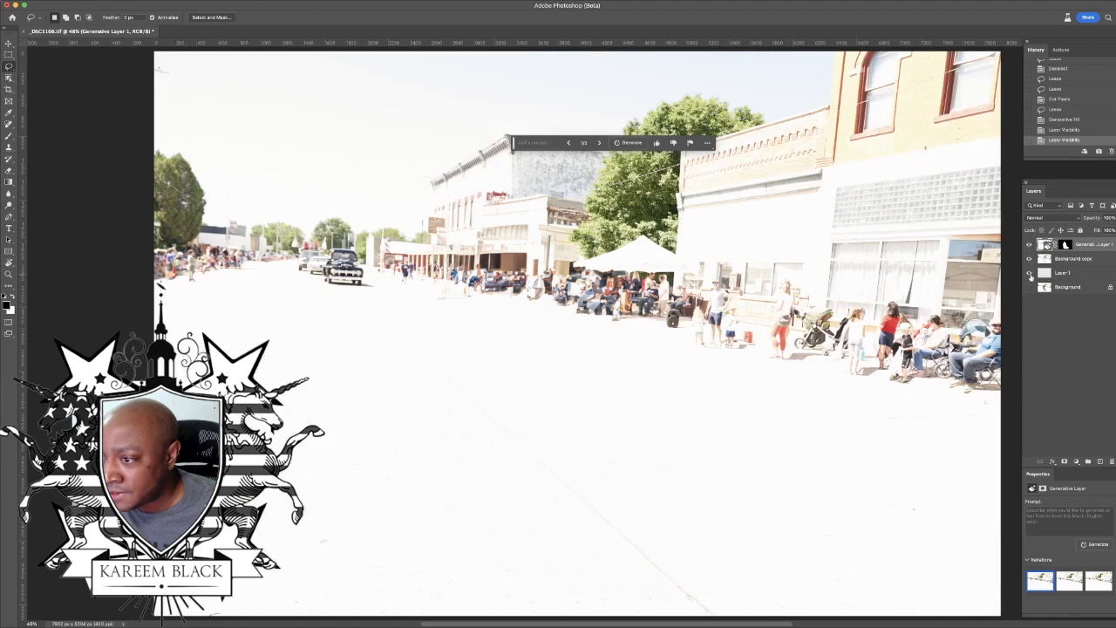
click(1029, 288)
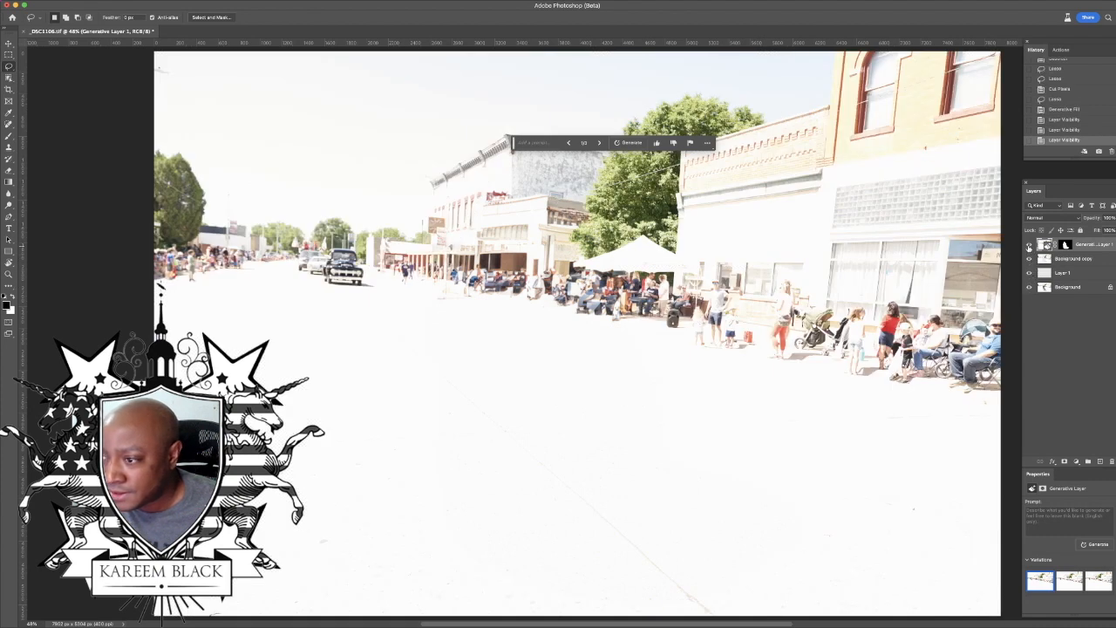
Step: Compare the photo with and without the generated street area by repeatedly toggling the generative layer's visibility
click(1029, 246)
click(1029, 246)
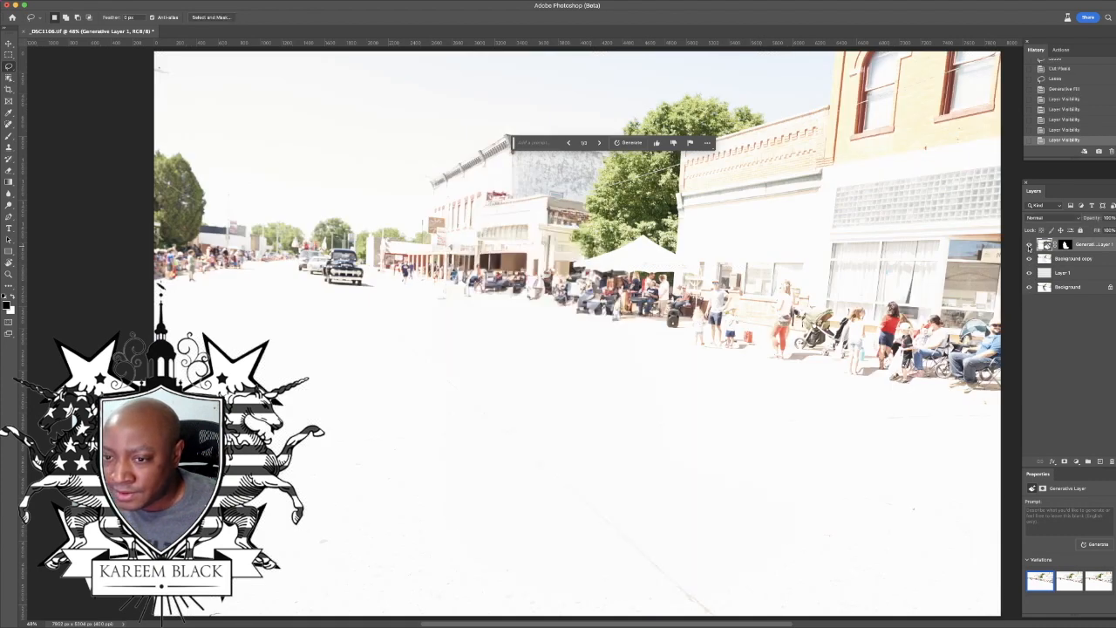
click(1030, 246)
click(1029, 246)
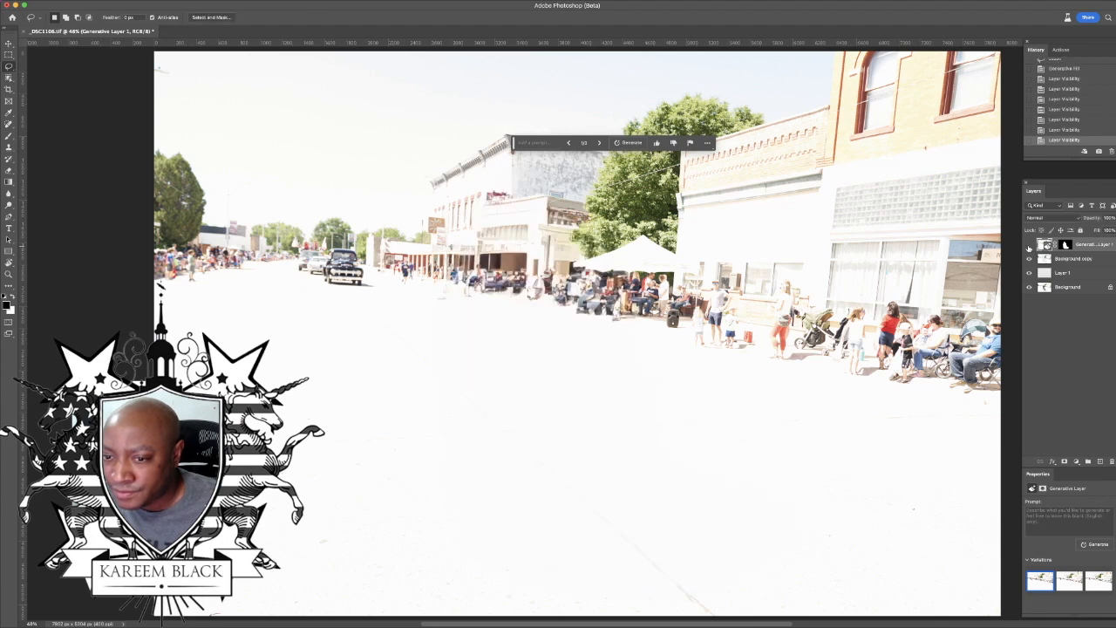
click(1029, 246)
click(1030, 246)
click(1029, 246)
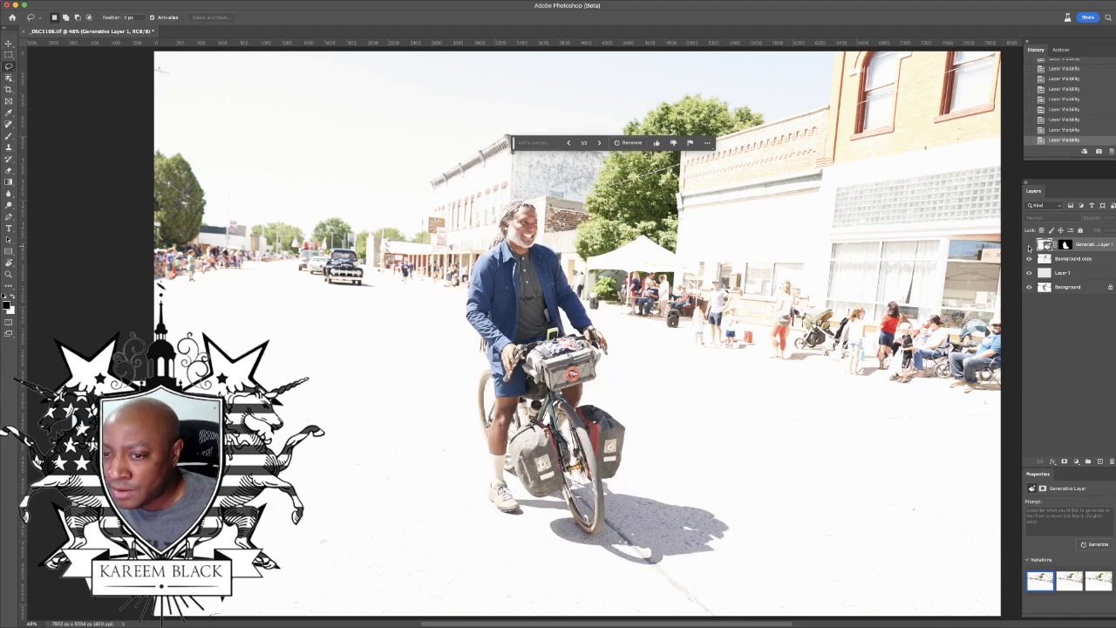
click(1030, 246)
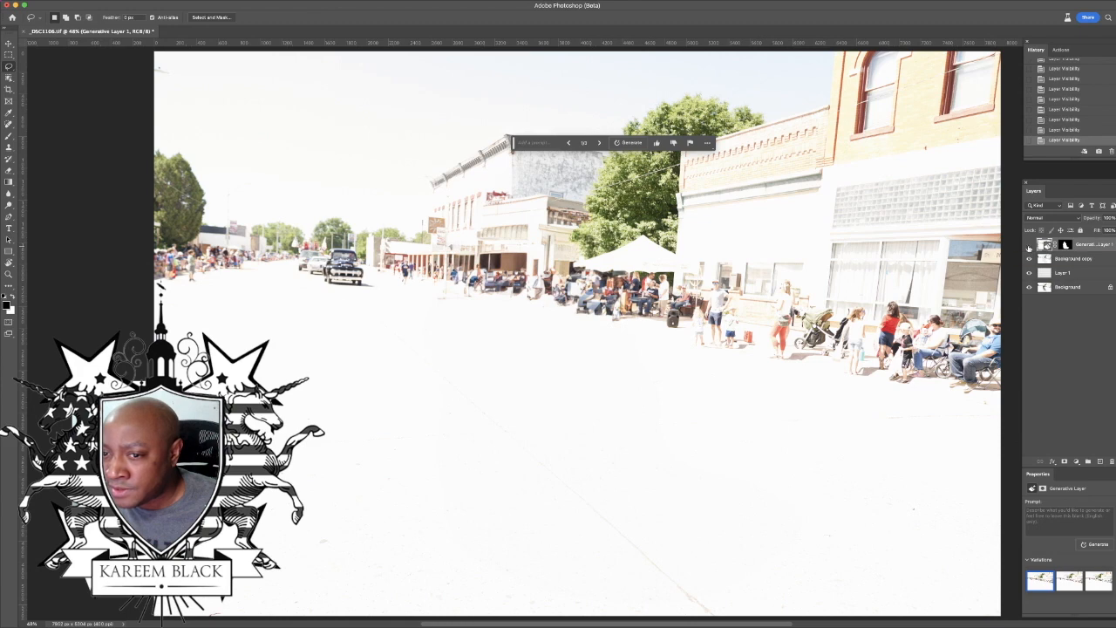
click(1029, 246)
click(1029, 246)
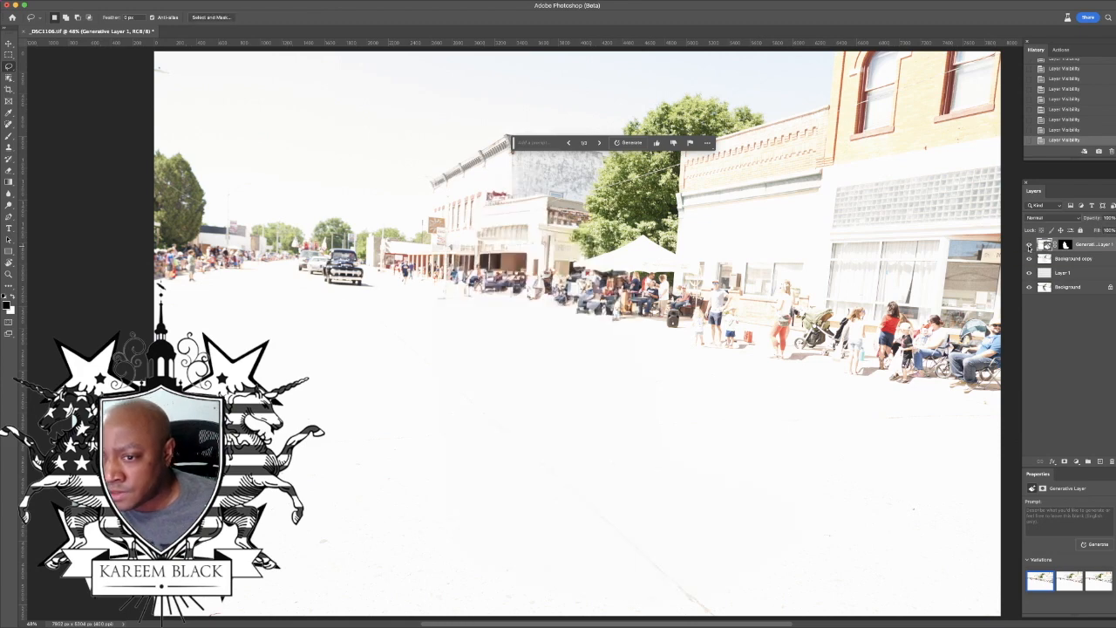
click(1029, 246)
click(1029, 246)
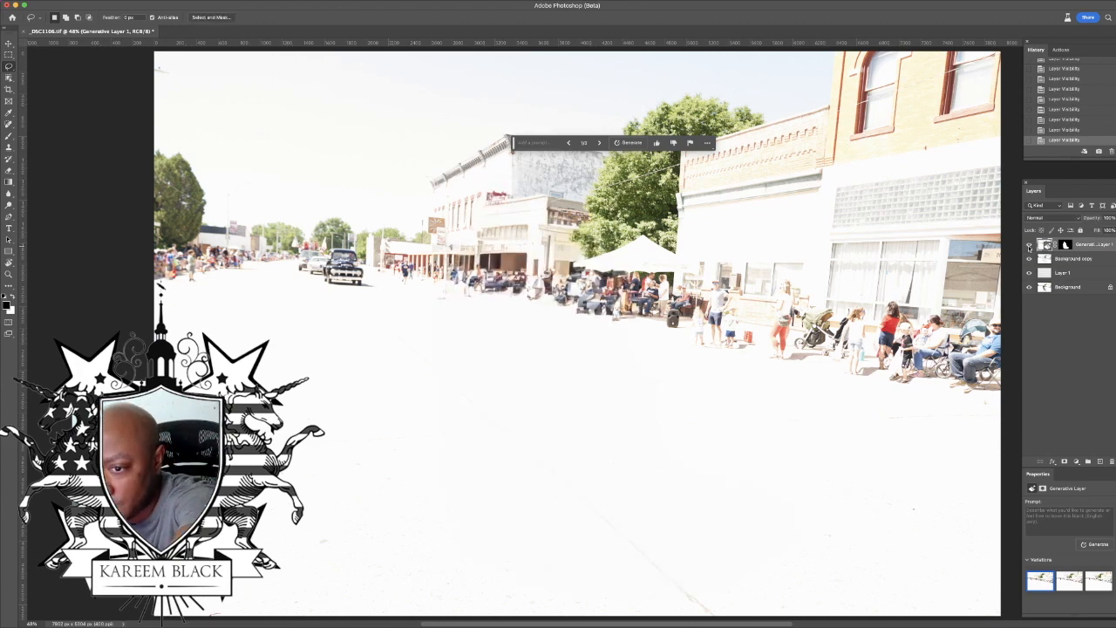
click(1030, 245)
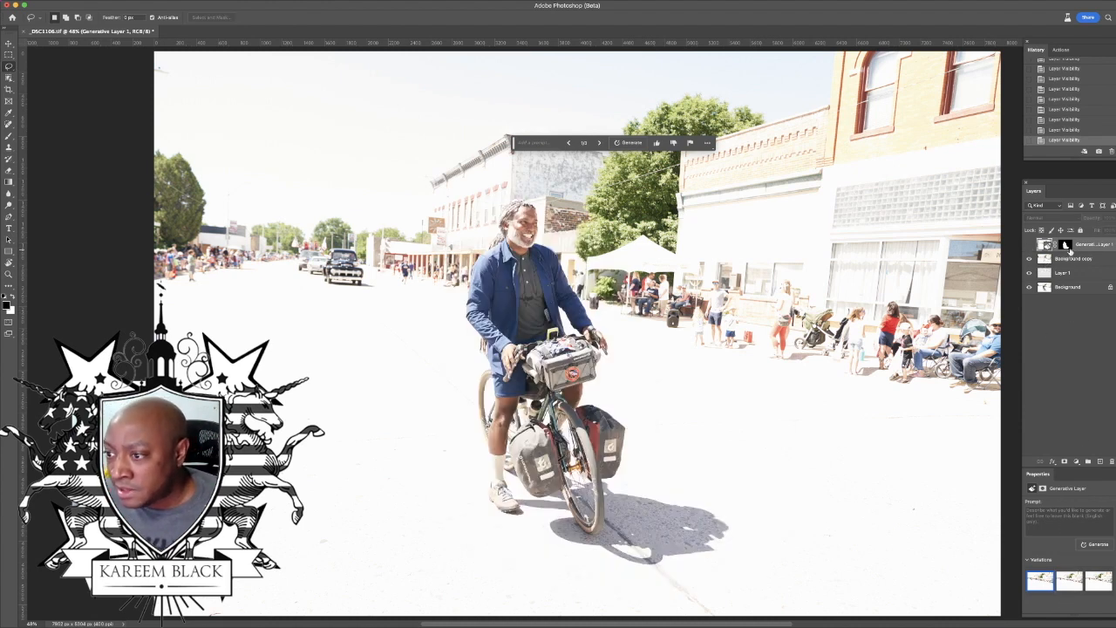
click(1029, 246)
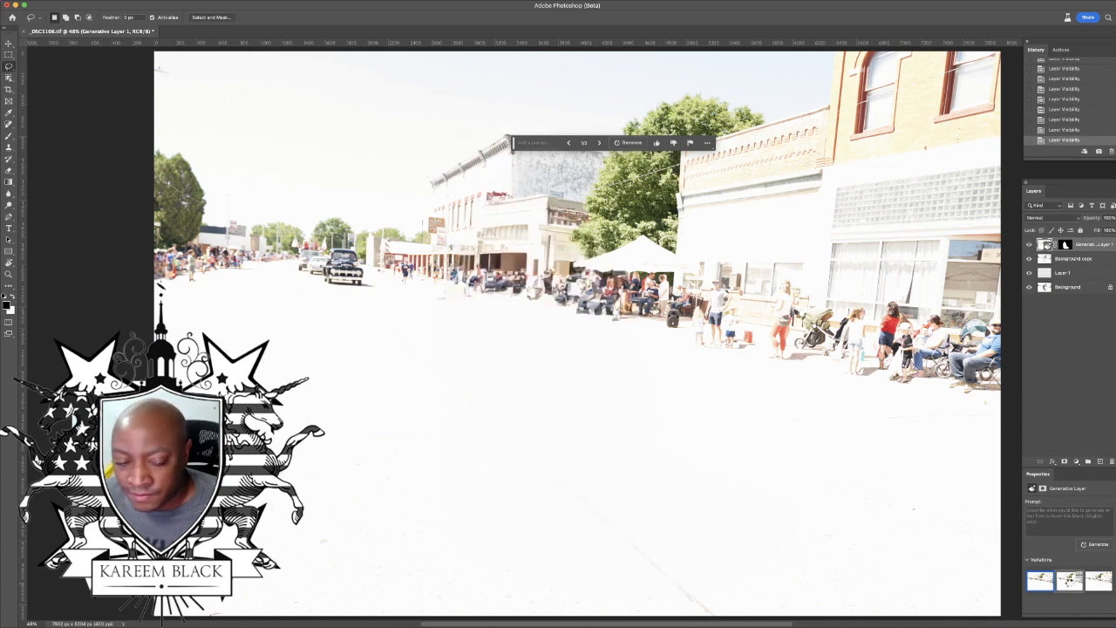
Step: Switch the generative layer to the second variation and on to the third
click(1069, 582)
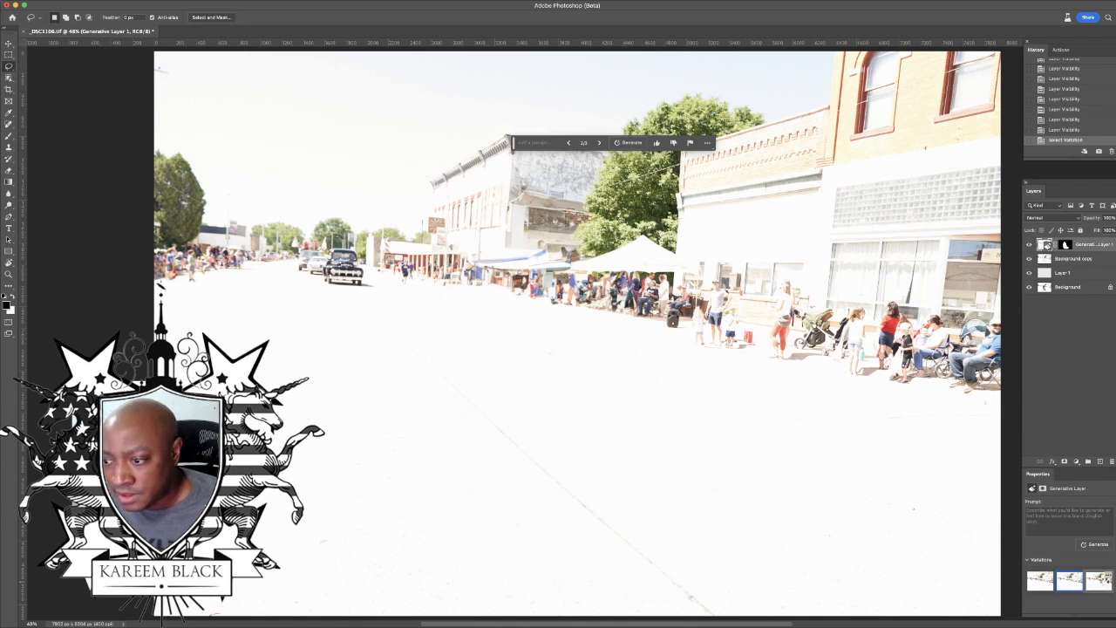
click(1101, 582)
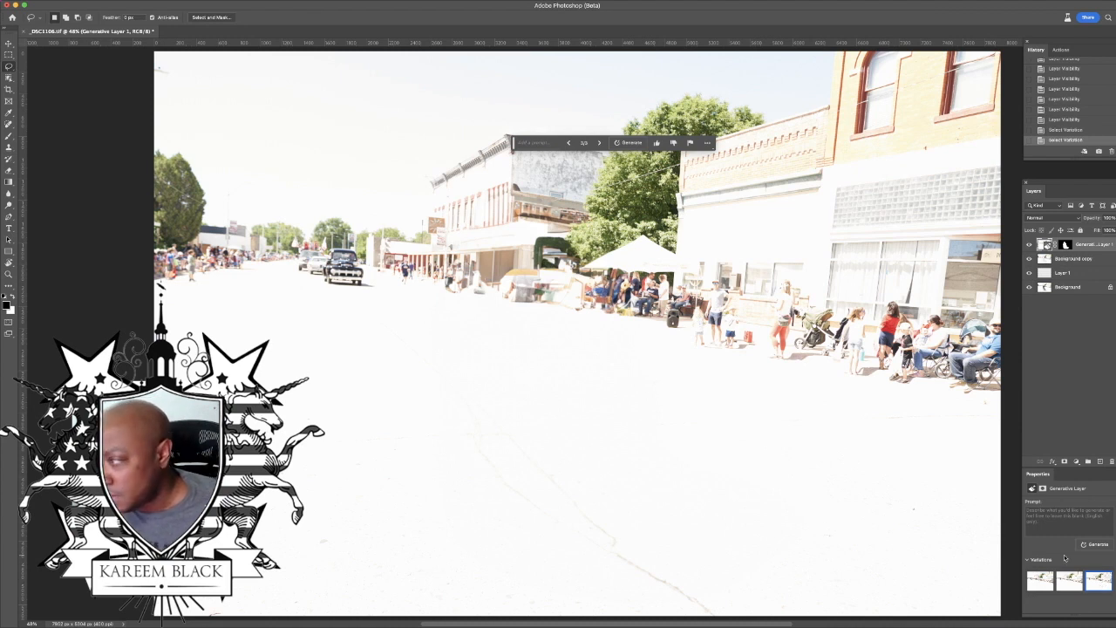
Step: Bring up the photo of the man in a dark suit on the leather sofa and zoom it to show the whole image
key(super+Tab)
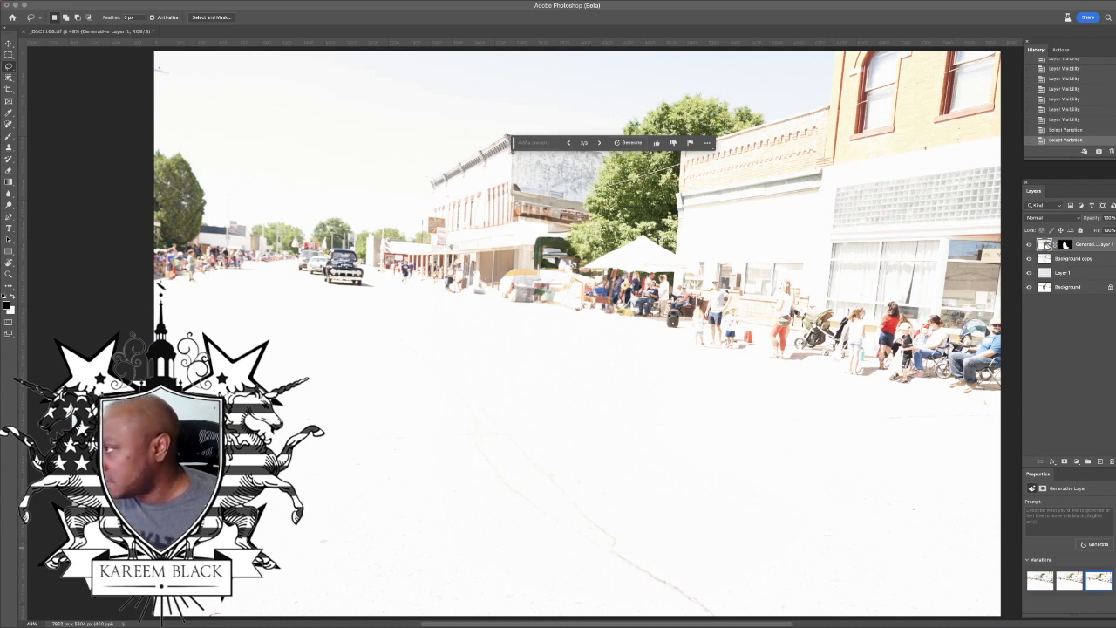
mouse_move(1115, 6)
mouse_down()
mouse_move(1039, 6)
mouse_move(1115, 6)
mouse_up()
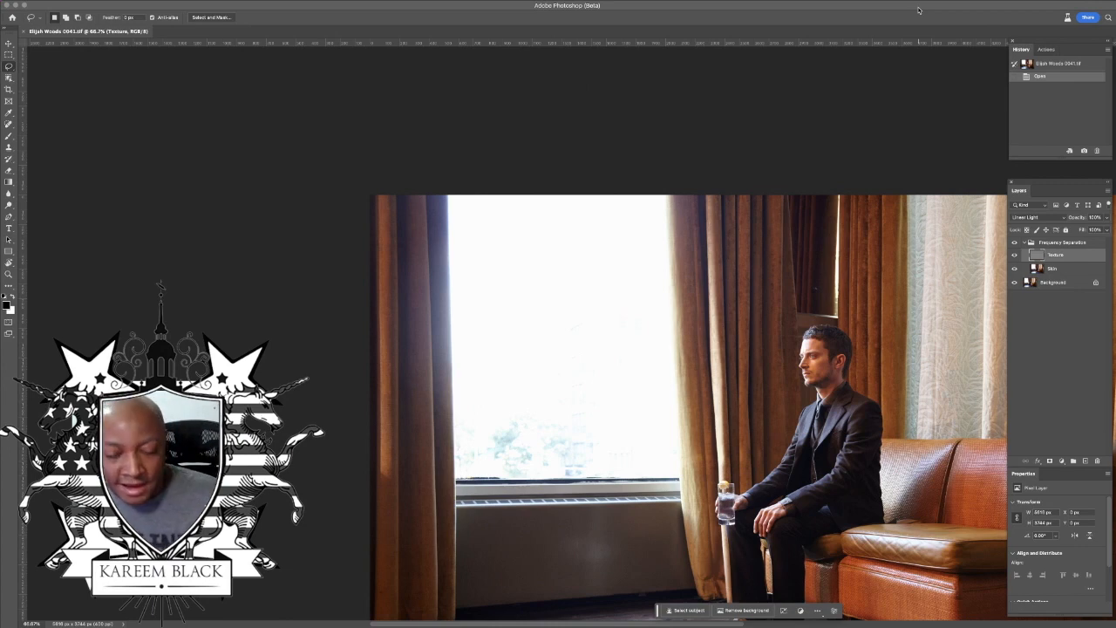
key(ctrl+0)
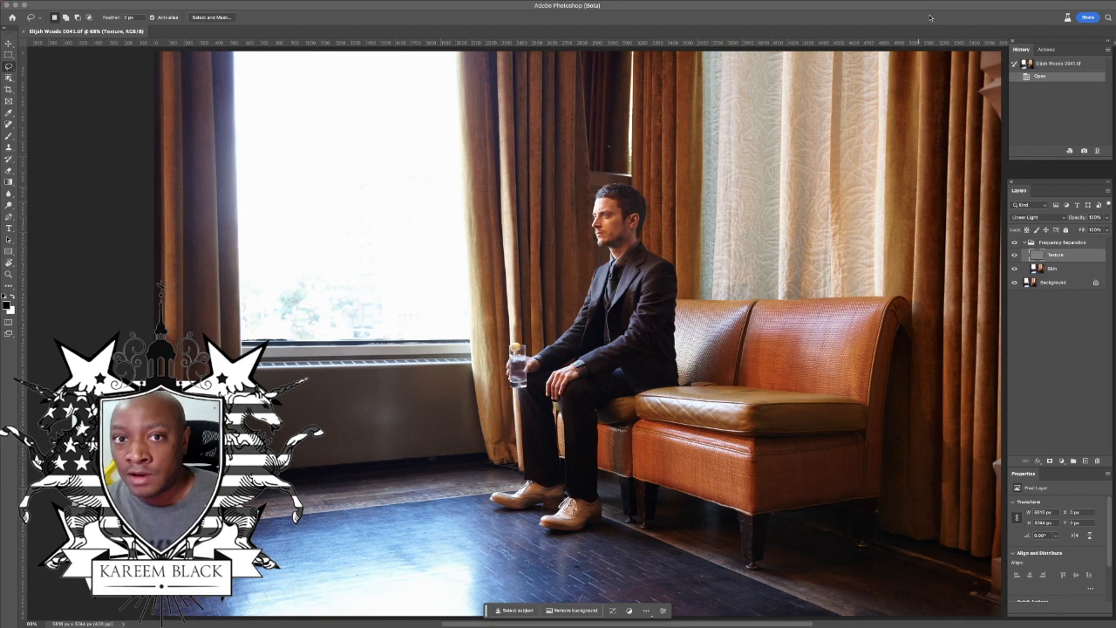
drag(616, 10, 609, 9)
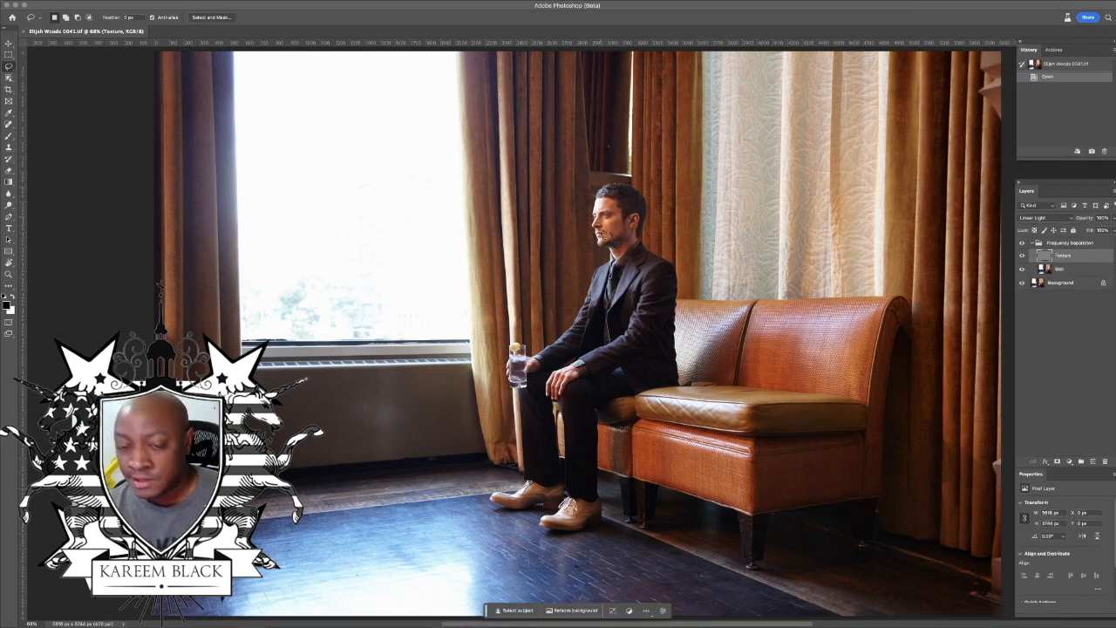
key(super+minus)
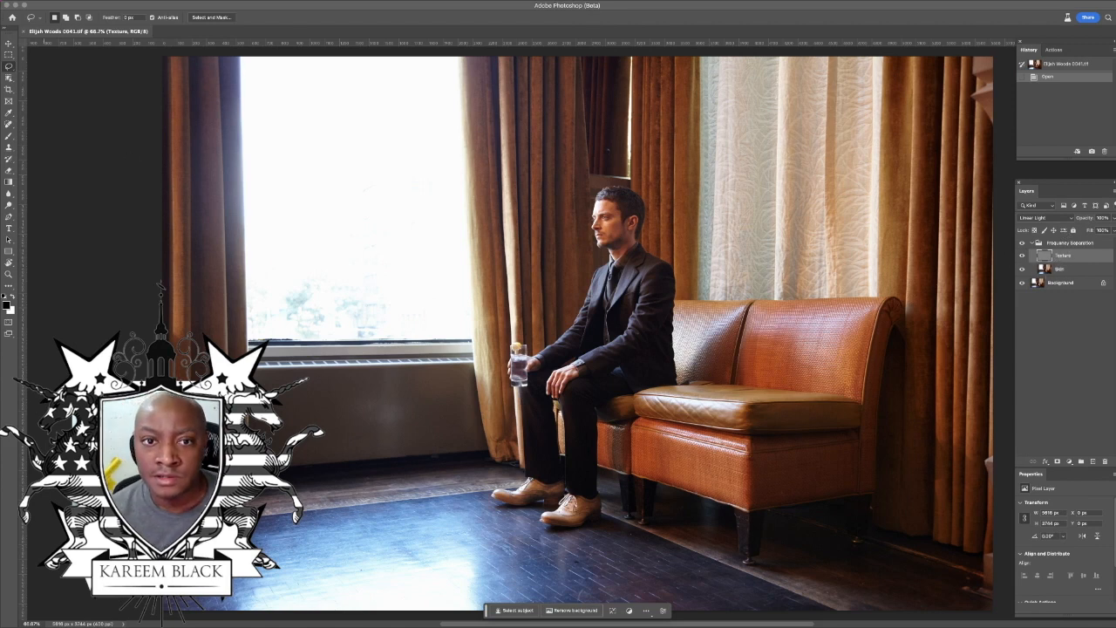
Step: Flatten the sofa photo with its Frequency Separation group into a single Background layer
click(113, 0)
click(114, 0)
click(113, 0)
click(141, 0)
click(141, 0)
click(141, 0)
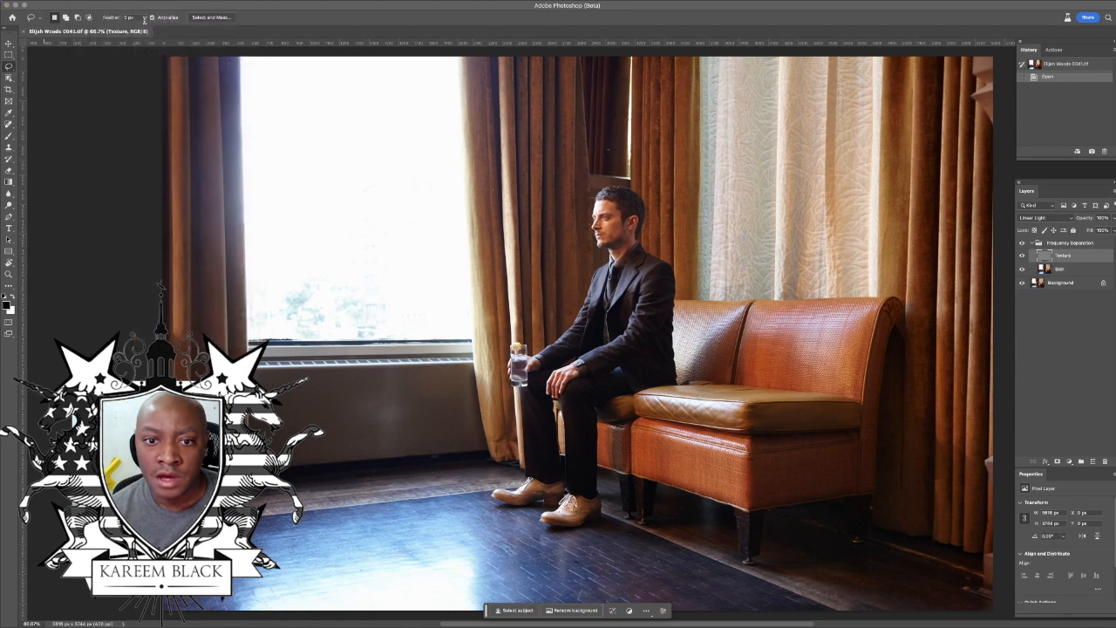
click(144, 3)
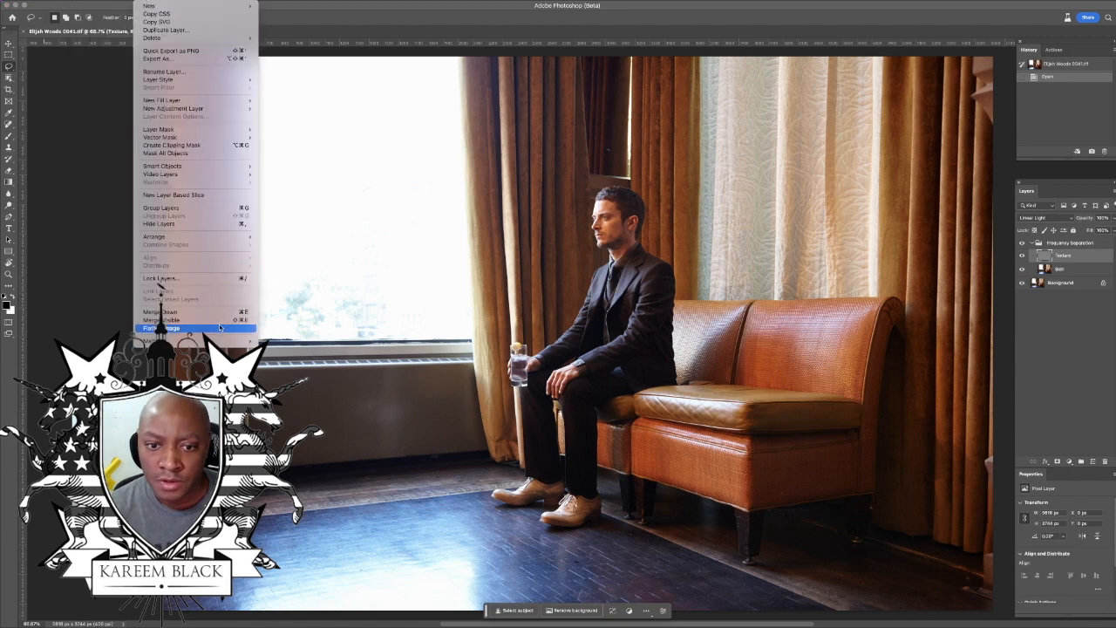
click(220, 328)
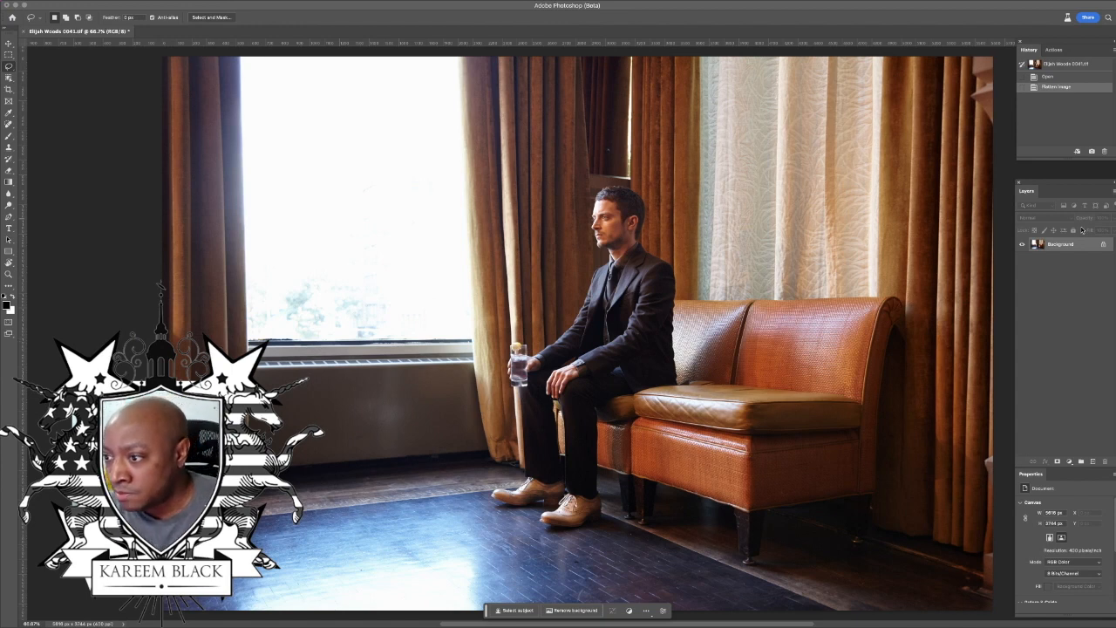
Step: Duplicate the Background layer and add a new empty layer
drag(1068, 247, 1093, 460)
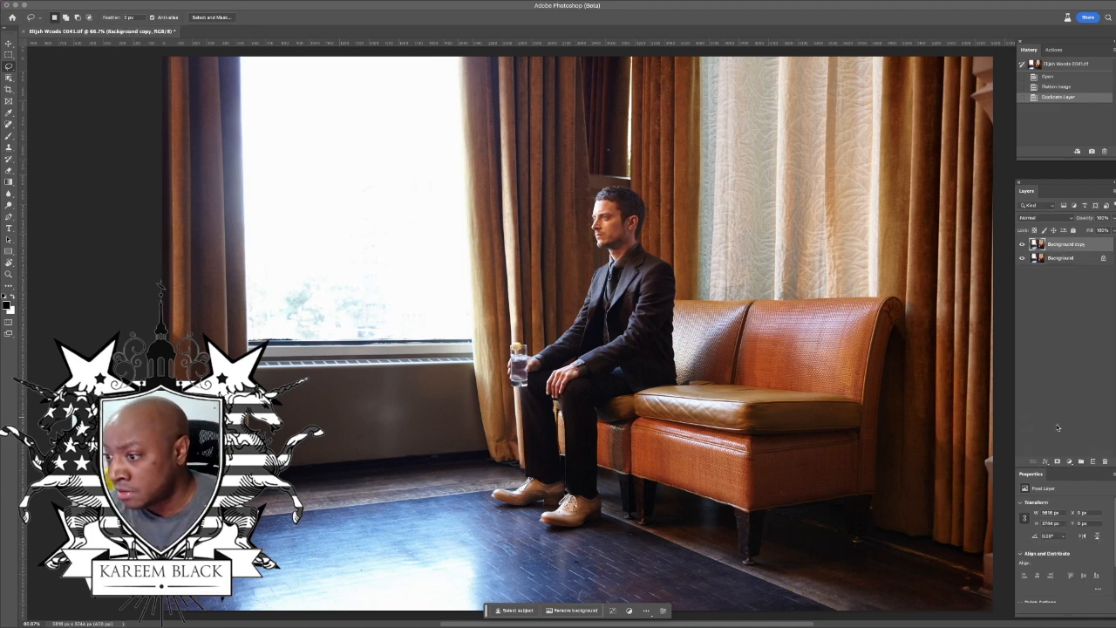
click(1095, 462)
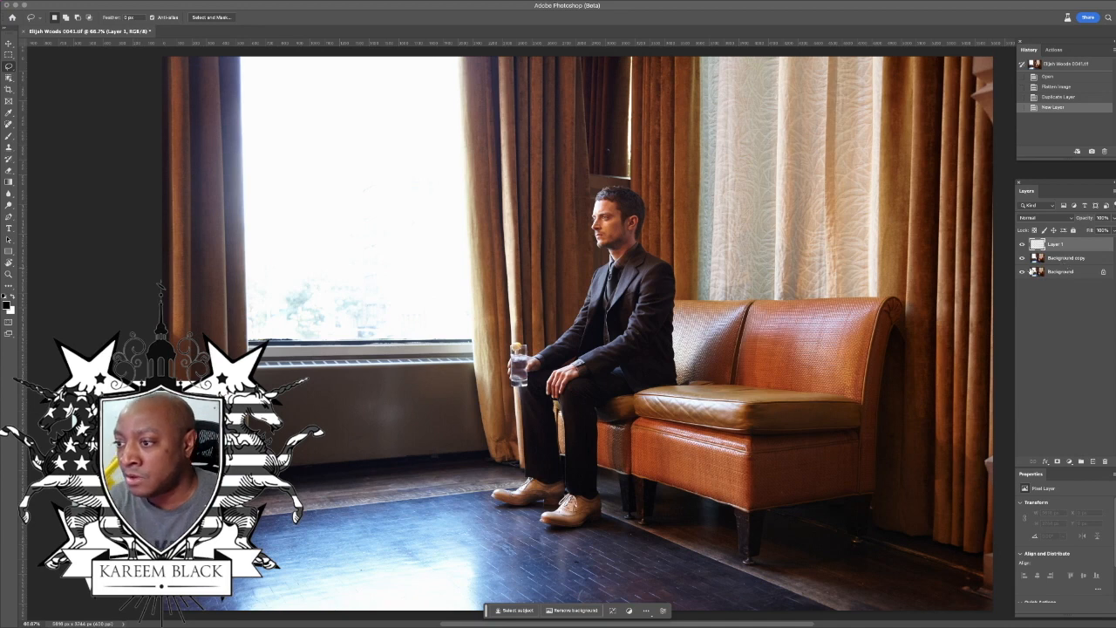
Step: Move the Background copy layer above the empty layer and hide the original Background layer
drag(1067, 259, 1069, 241)
double_click(1068, 244)
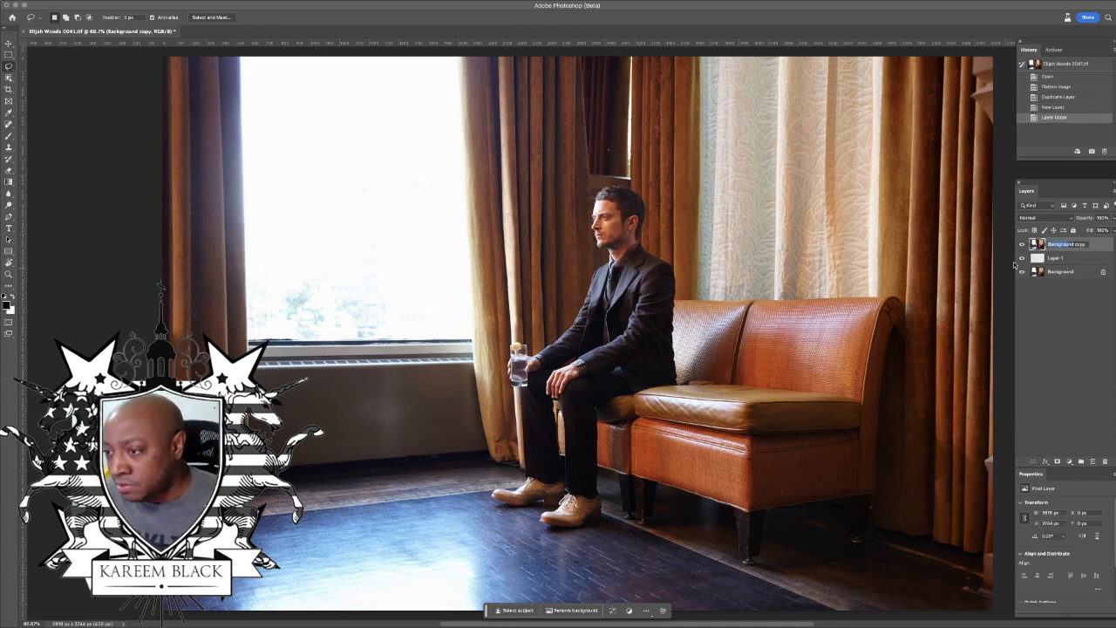
click(1088, 248)
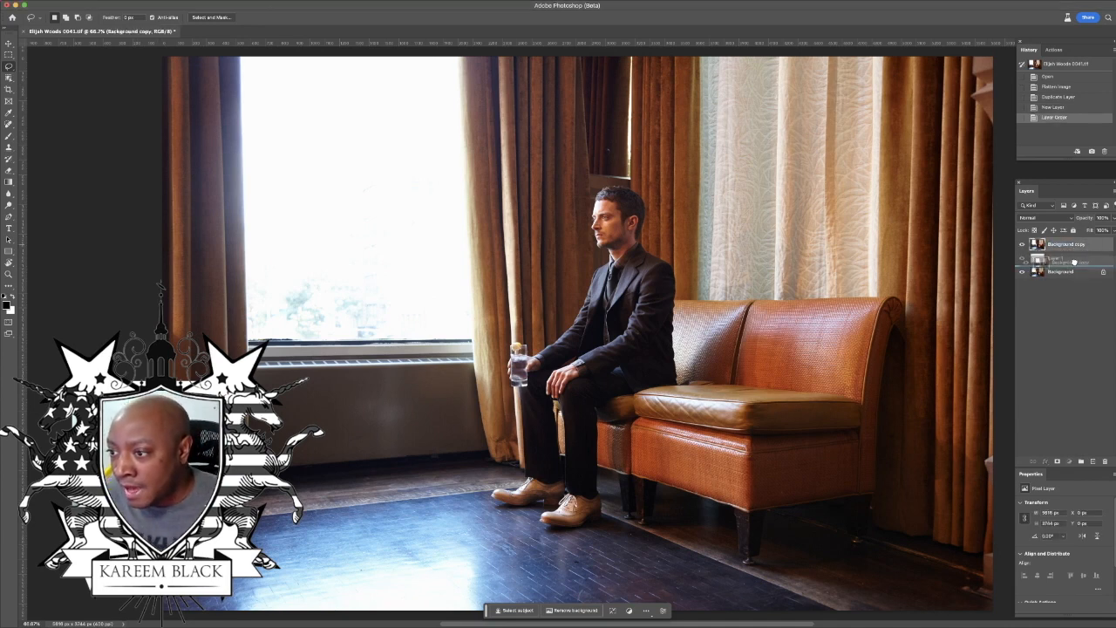
click(1022, 273)
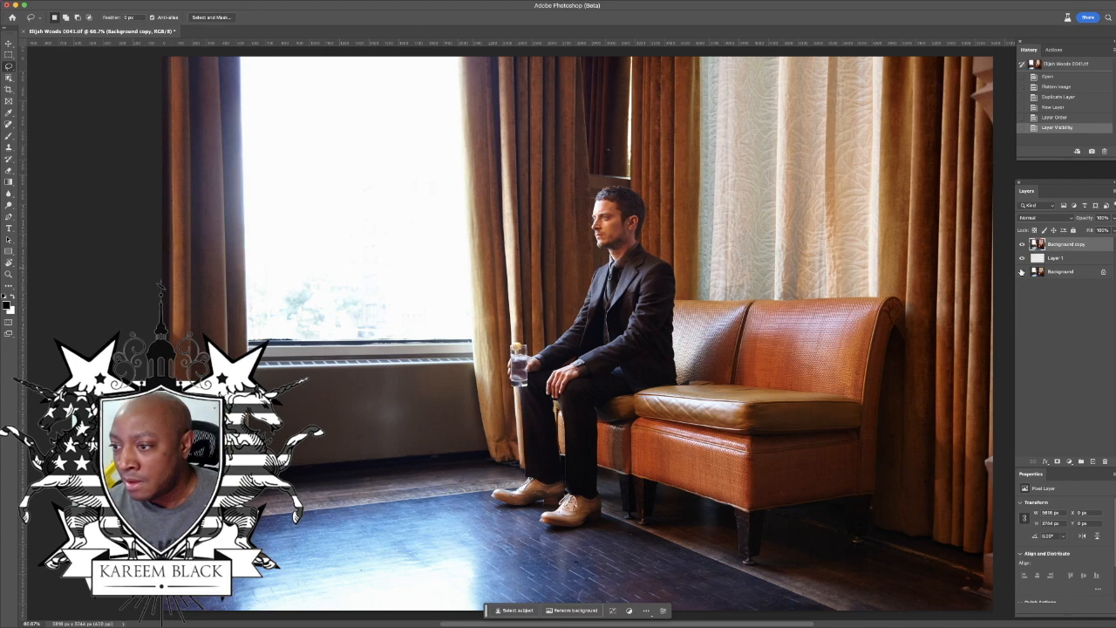
Step: Lasso a loose selection around the seated man, his glass and shoes, including the sofa area beside his back
mouse_move(588, 190)
mouse_down()
mouse_move(583, 266)
mouse_move(565, 307)
mouse_move(503, 363)
mouse_move(513, 464)
mouse_move(474, 506)
mouse_move(511, 527)
mouse_move(596, 526)
mouse_move(623, 514)
mouse_move(615, 409)
mouse_move(643, 394)
mouse_move(686, 323)
mouse_move(680, 242)
mouse_move(656, 186)
mouse_move(610, 180)
mouse_up()
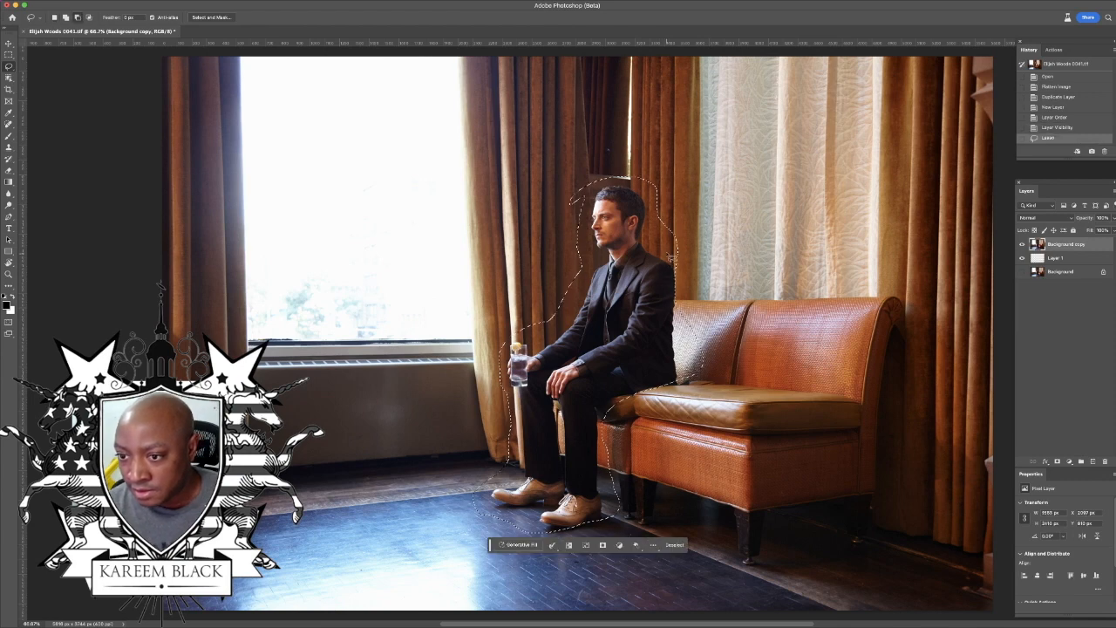
mouse_move(674, 254)
mouse_down()
mouse_move(686, 292)
mouse_move(681, 371)
mouse_move(630, 405)
mouse_move(666, 390)
mouse_up()
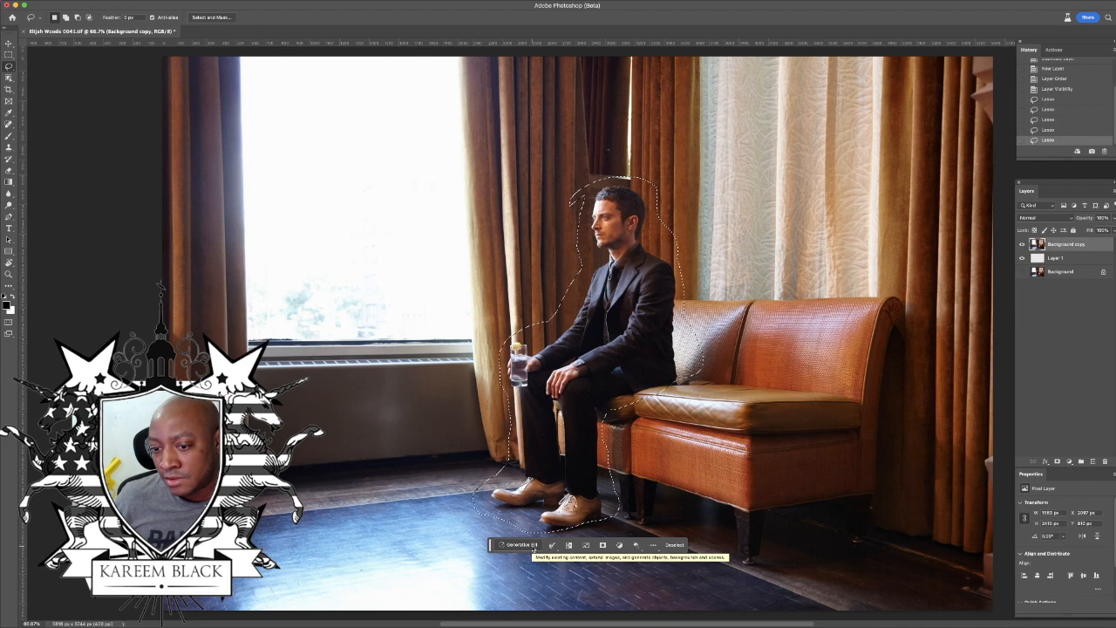
Step: Try Generative Fill with an empty prompt on the selected man and compare its three variations
click(520, 545)
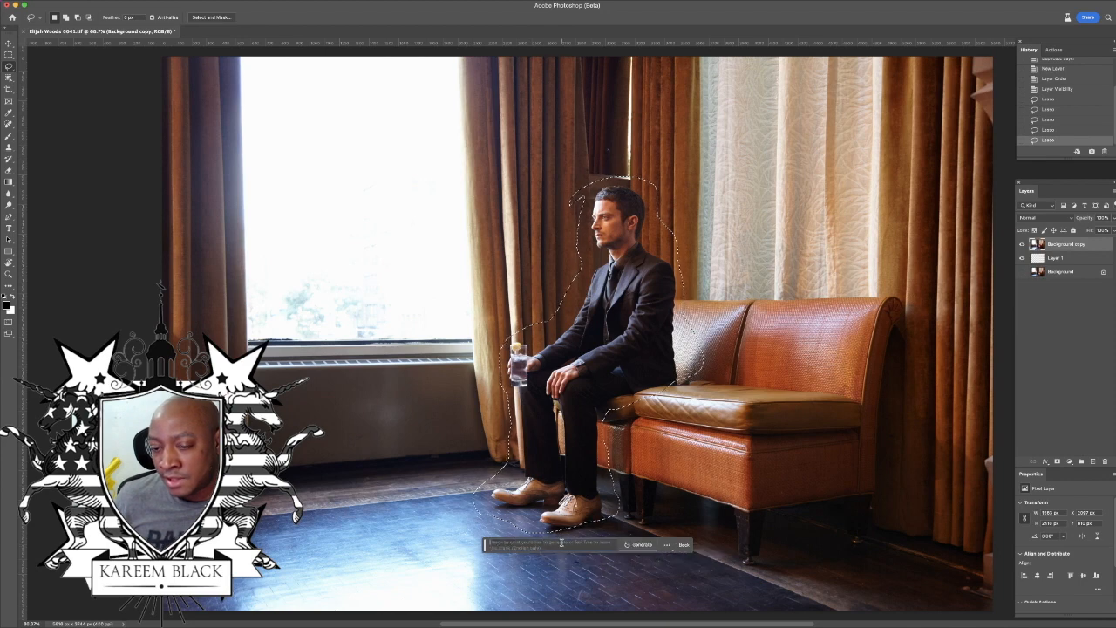
click(661, 544)
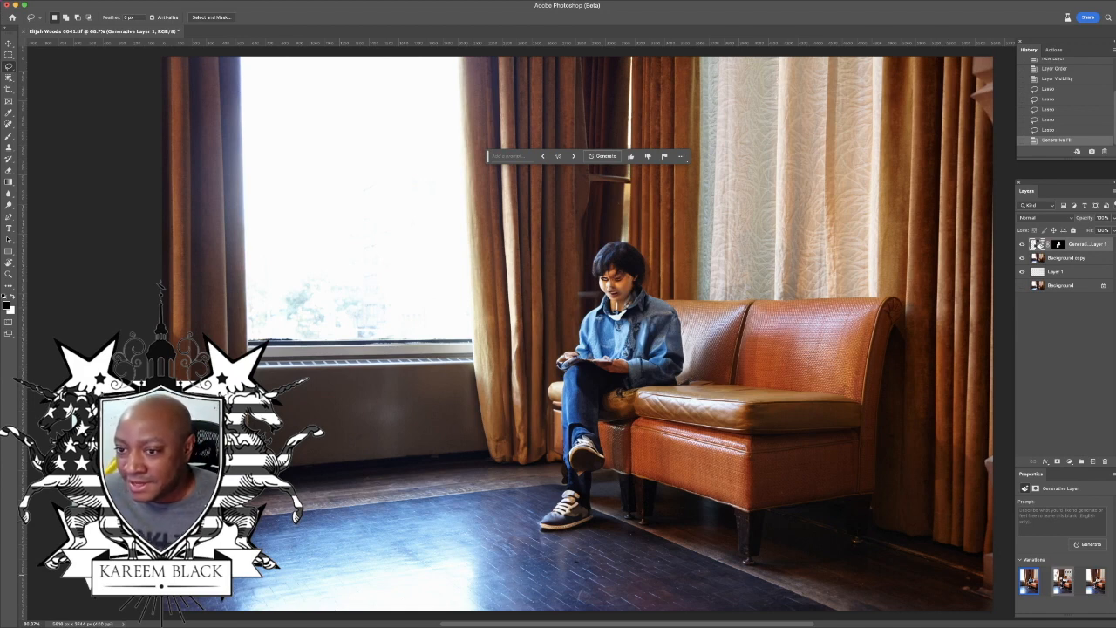
click(1059, 577)
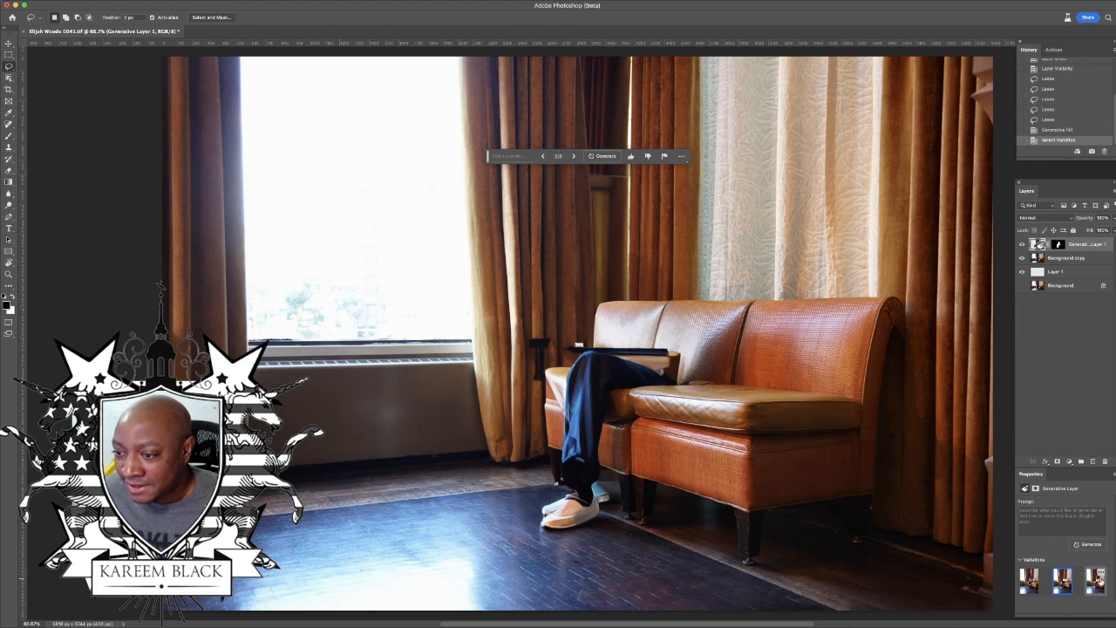
click(1096, 579)
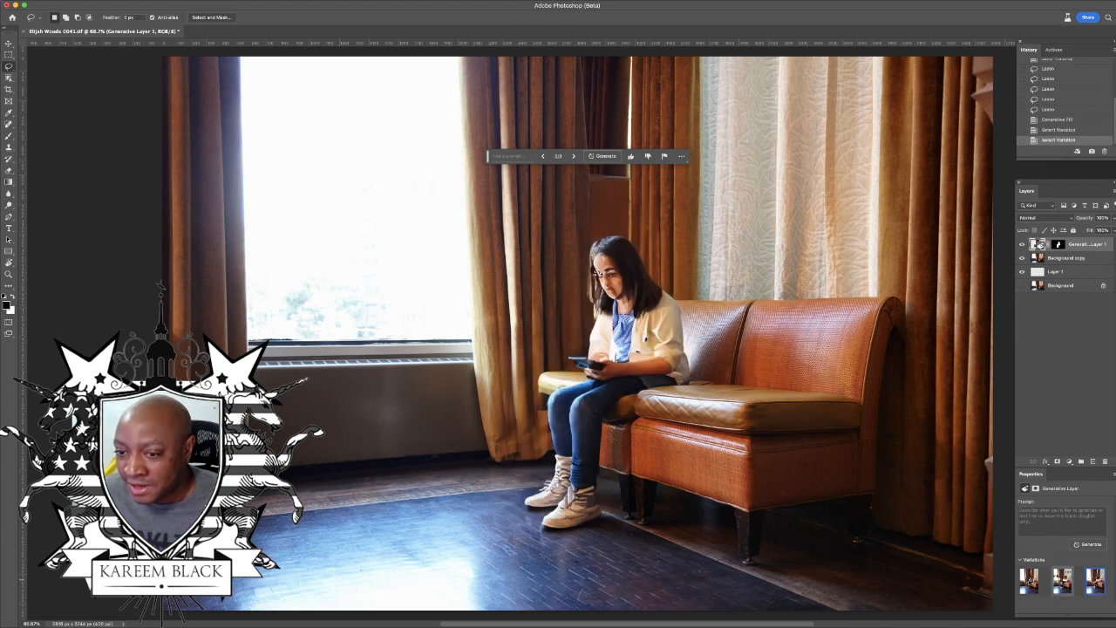
click(1059, 579)
click(1030, 581)
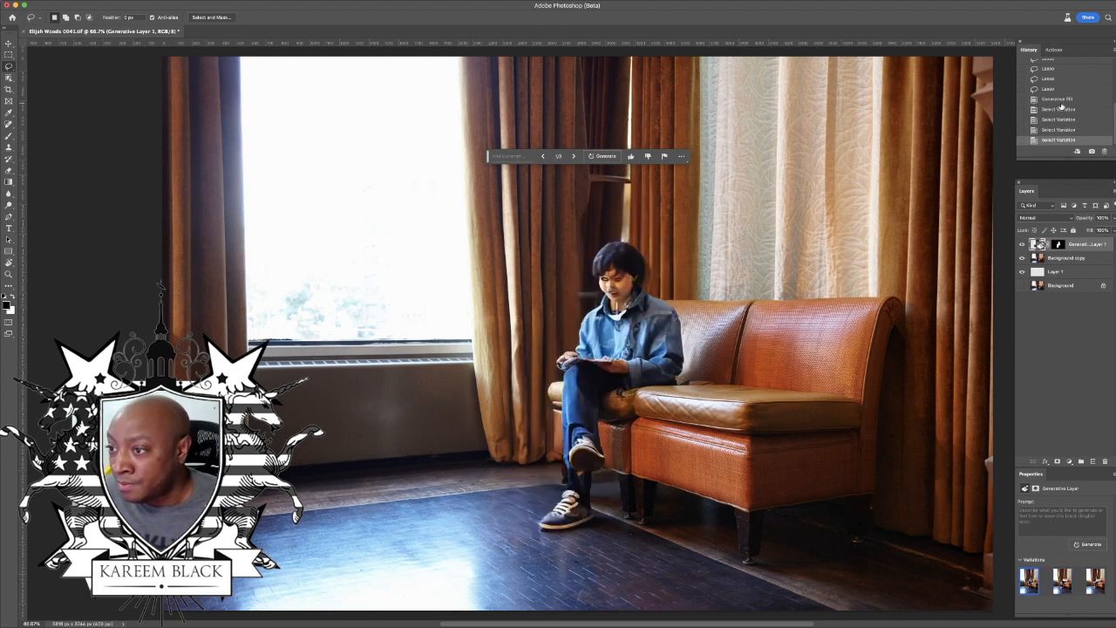
Step: Revert the history to the last lasso selection, before the Generative Fill
click(1065, 101)
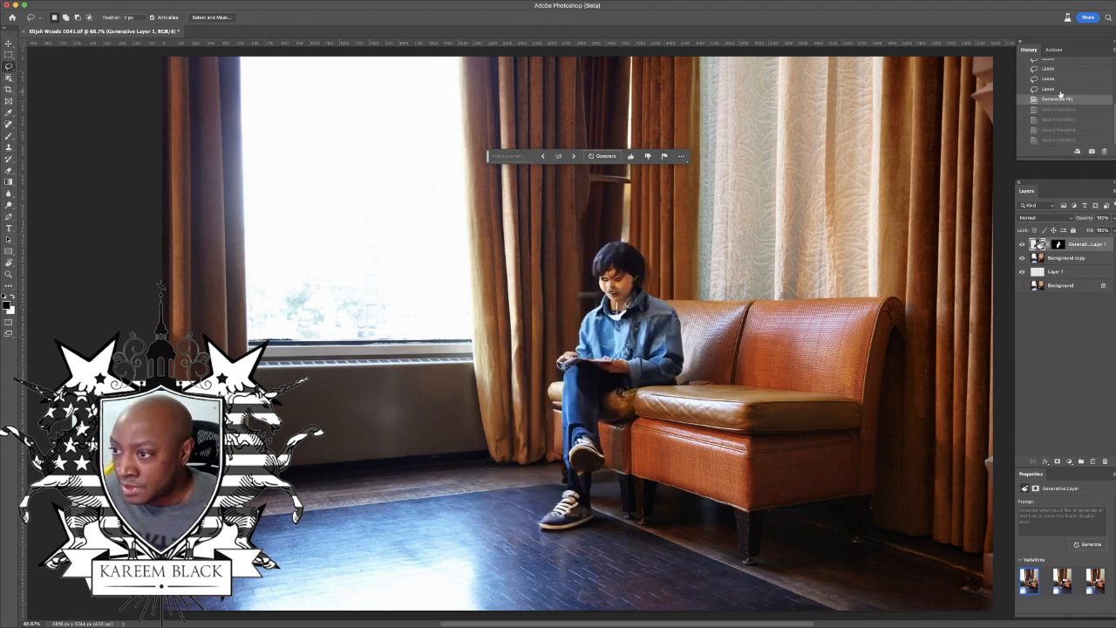
click(1059, 89)
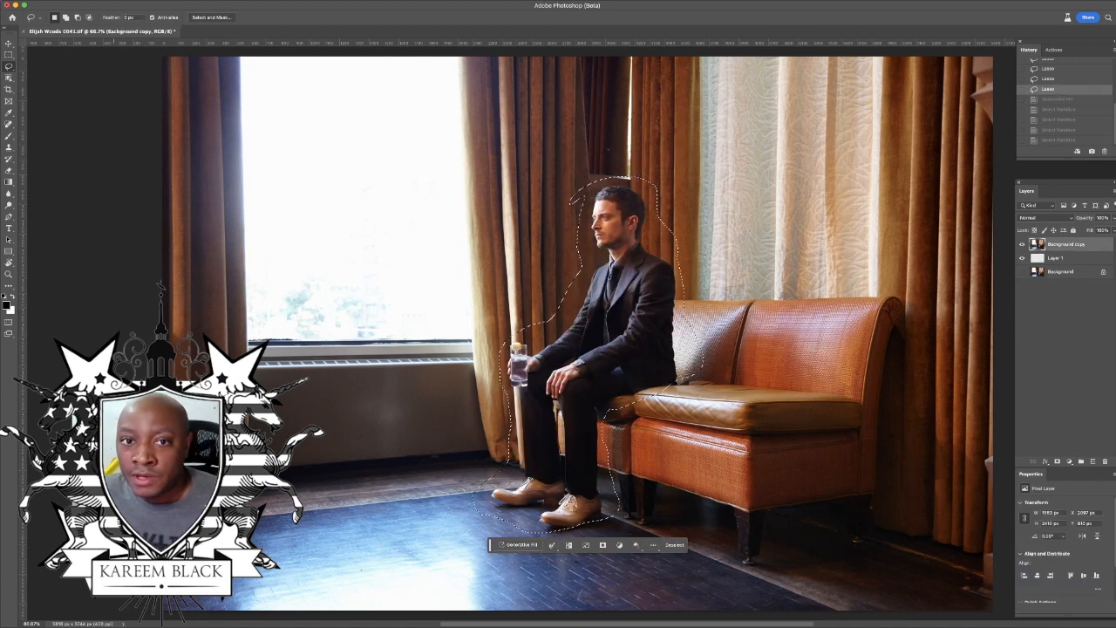
click(122, 4)
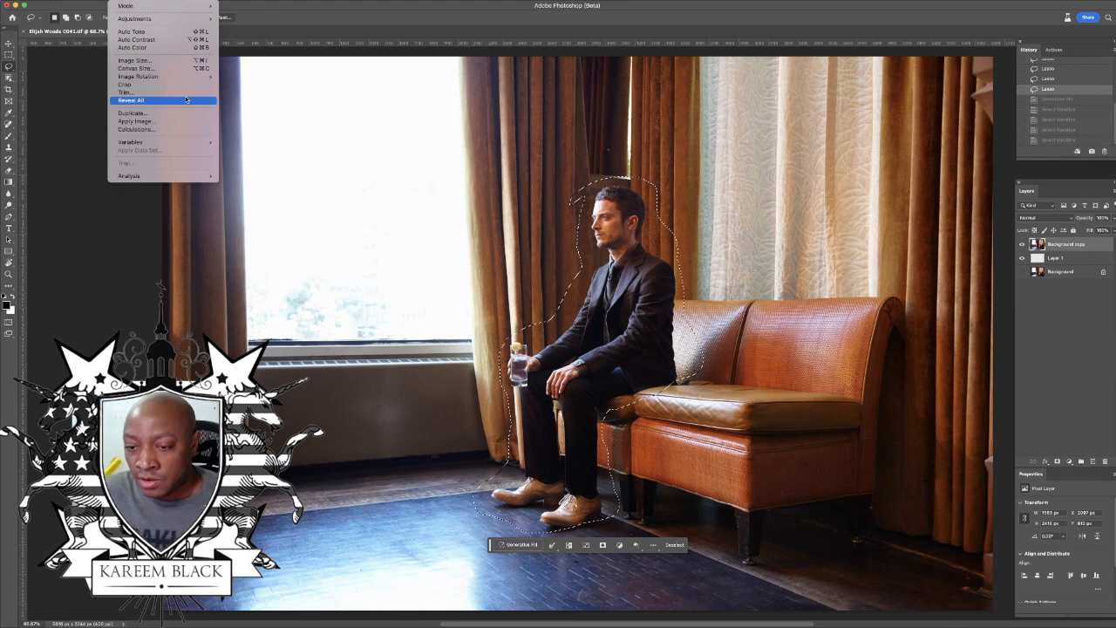
click(587, 505)
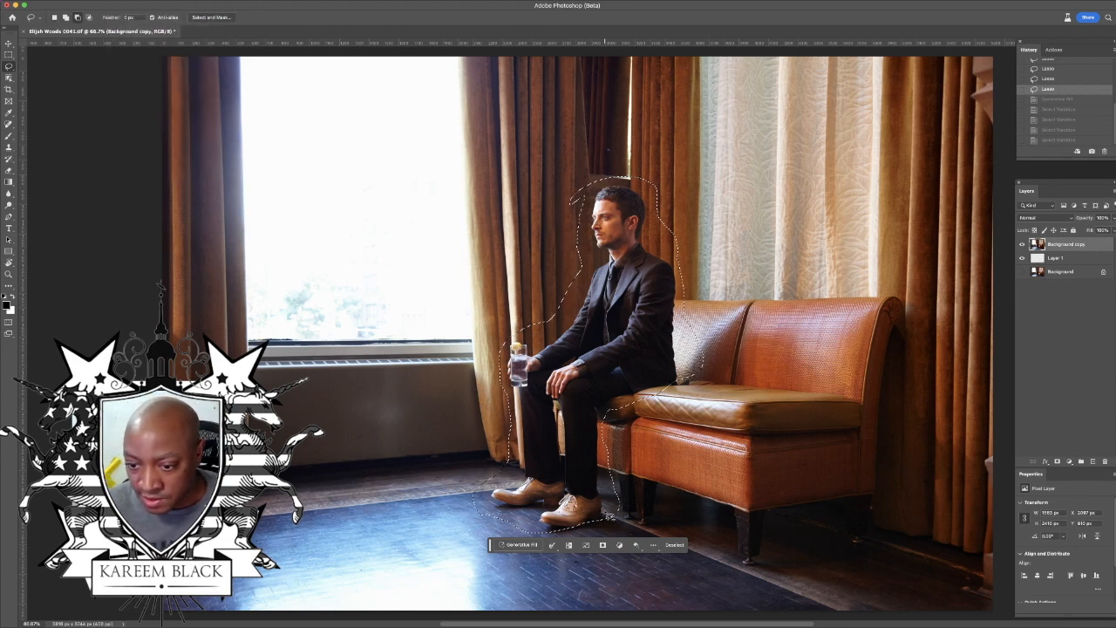
Step: Extend the lasso selection below the shoes and at the sofa seat, and cut the man out of the Background copy layer
mouse_move(610, 514)
mouse_down()
mouse_move(522, 535)
mouse_move(611, 528)
mouse_move(580, 543)
mouse_move(592, 539)
mouse_up()
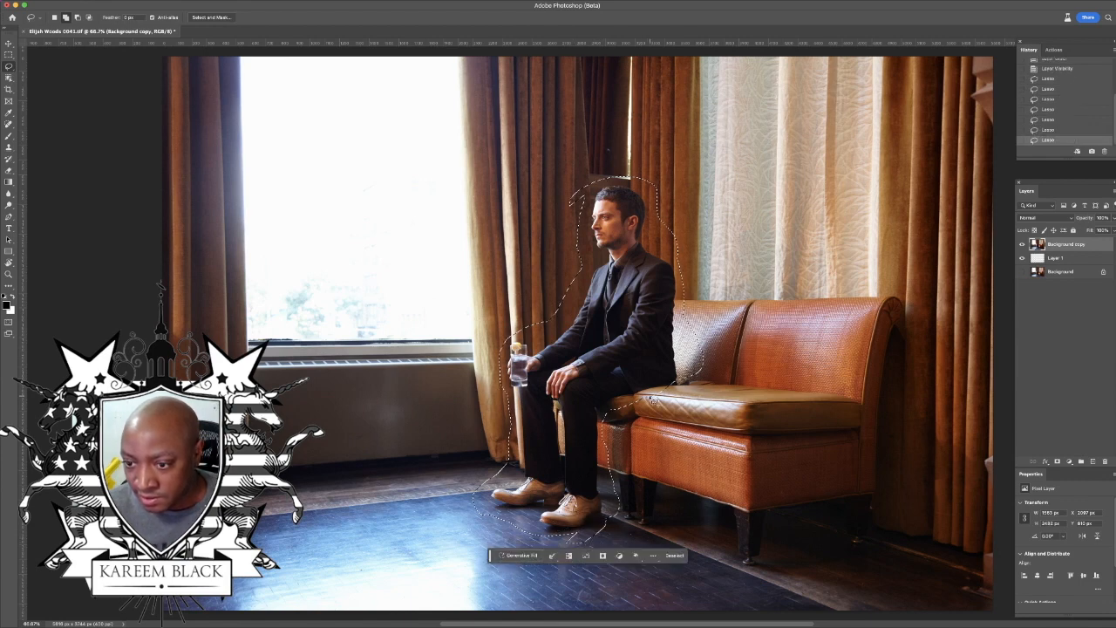
drag(701, 384, 690, 380)
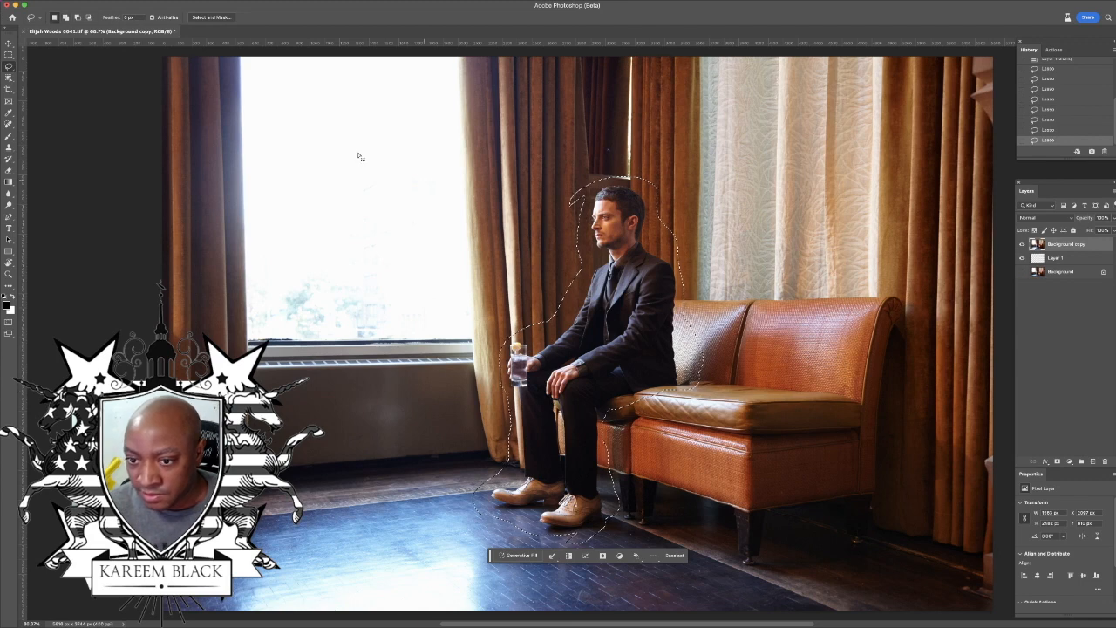
click(79, 1)
mouse_move(103, 2)
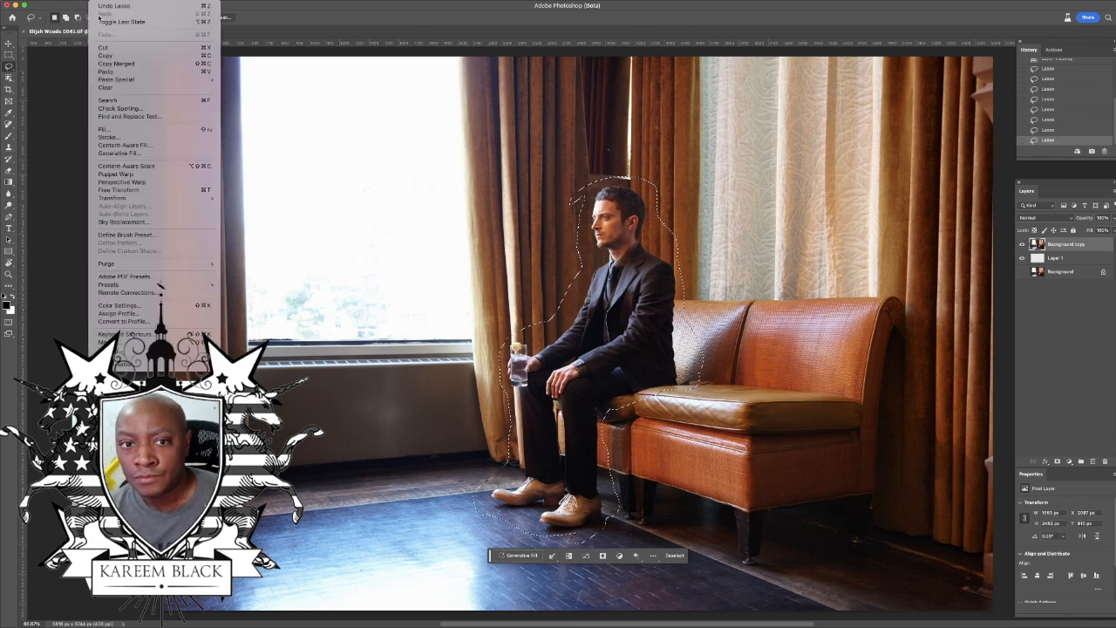
click(112, 45)
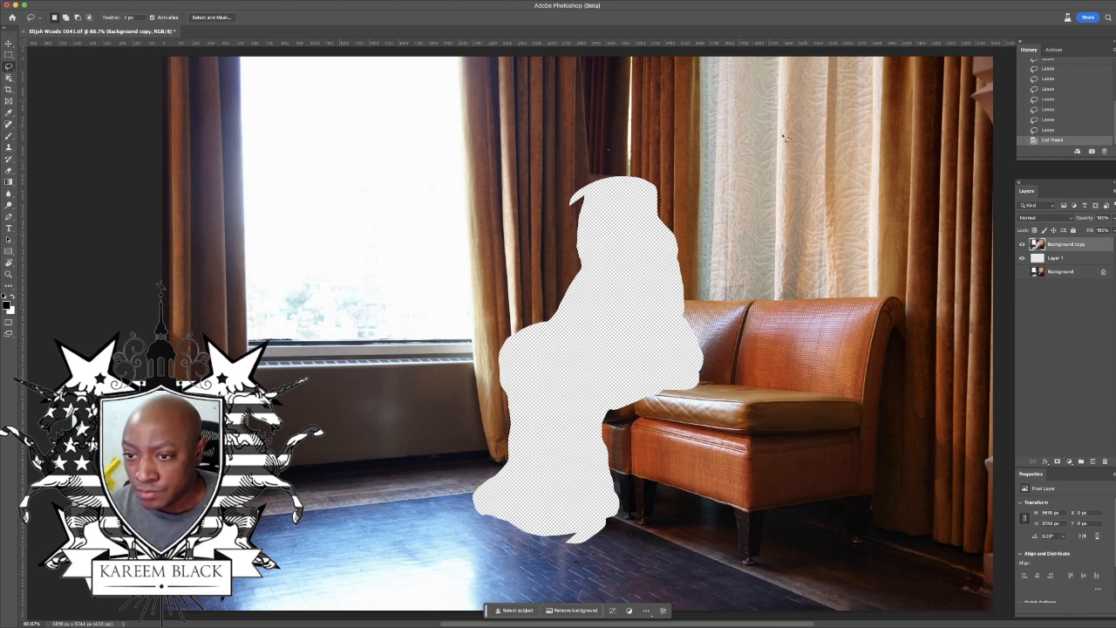
Step: Lasso a wider selection around the cut-out hole and run Generative Fill on it with an empty prompt
mouse_move(582, 175)
mouse_down()
mouse_move(550, 215)
mouse_move(573, 236)
mouse_move(564, 264)
mouse_move(482, 352)
mouse_move(492, 427)
mouse_move(458, 466)
mouse_move(450, 499)
mouse_move(480, 543)
mouse_move(563, 565)
mouse_move(621, 550)
mouse_move(632, 521)
mouse_move(623, 447)
mouse_move(729, 378)
mouse_move(682, 187)
mouse_move(618, 162)
mouse_move(573, 201)
mouse_up()
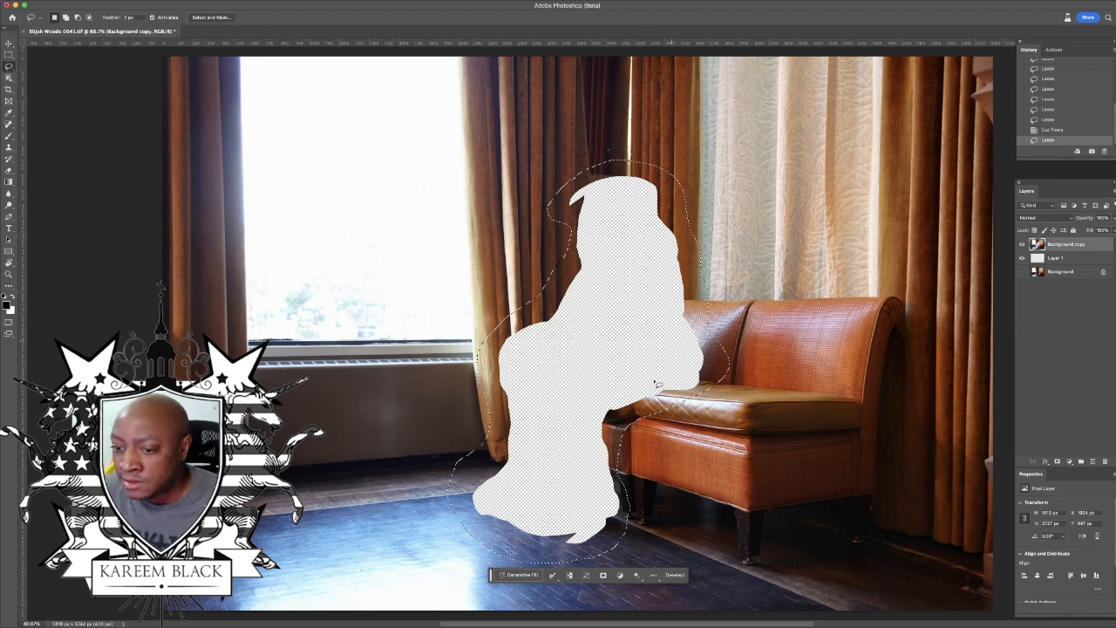
click(518, 574)
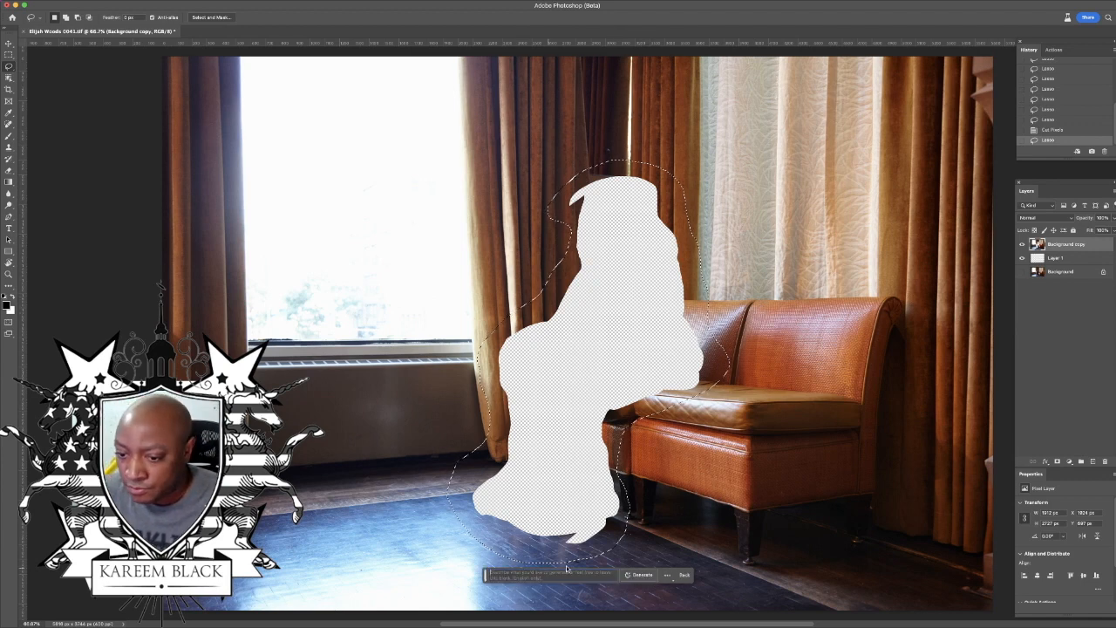
click(644, 575)
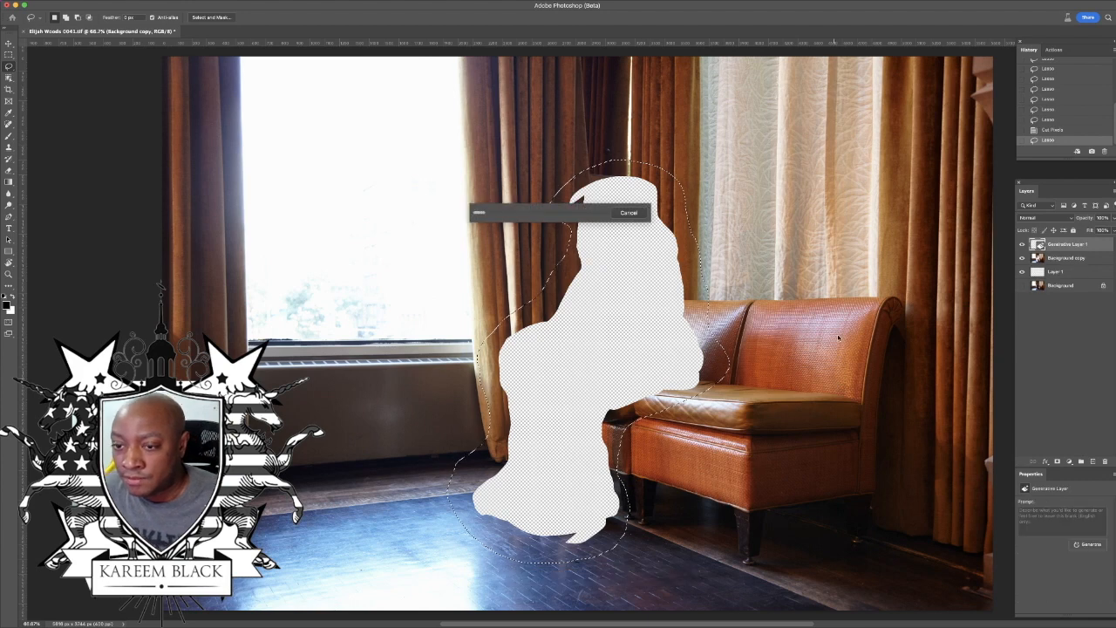
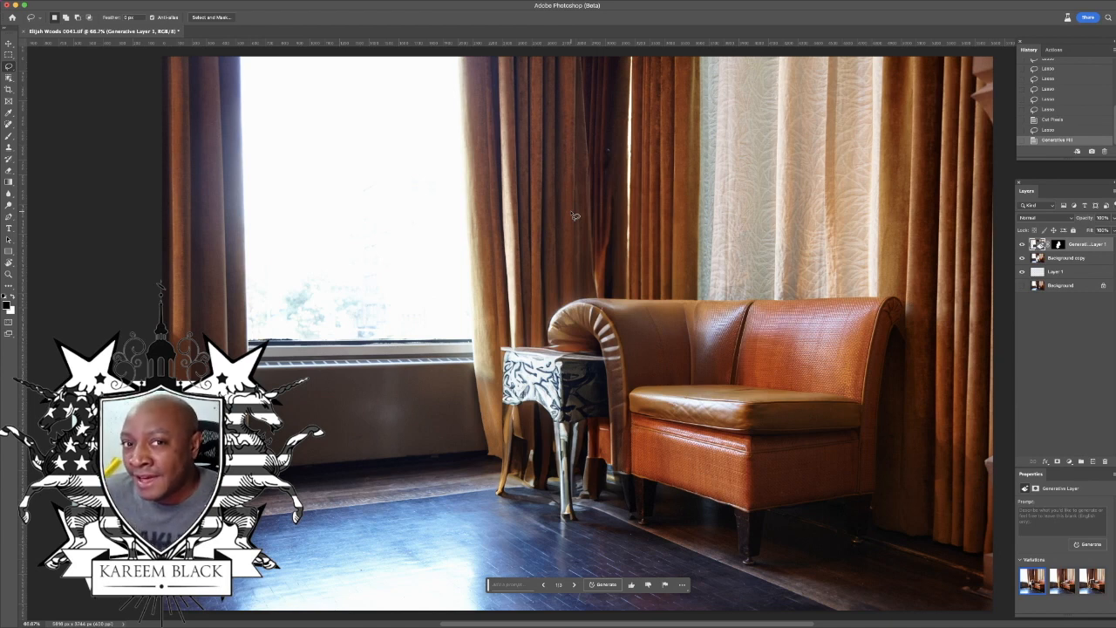
Step: Compare the three generated variations of the empty sofa and return to the first one
scroll(661, 290, up, 3)
scroll(647, 272, down, 5)
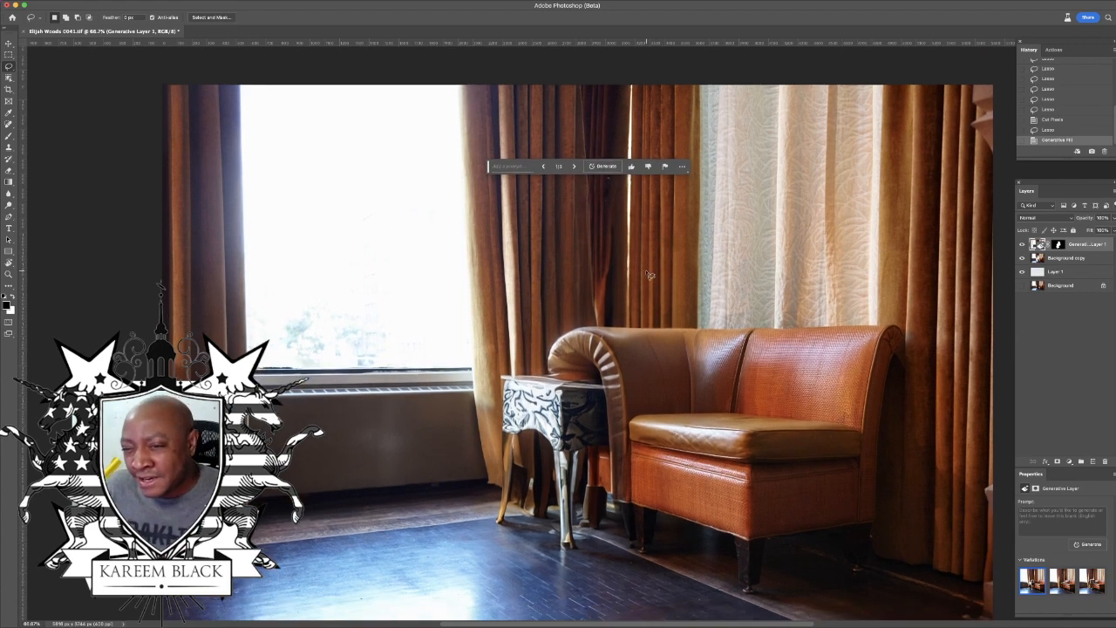
scroll(647, 272, up, 1)
scroll(647, 274, up, 1)
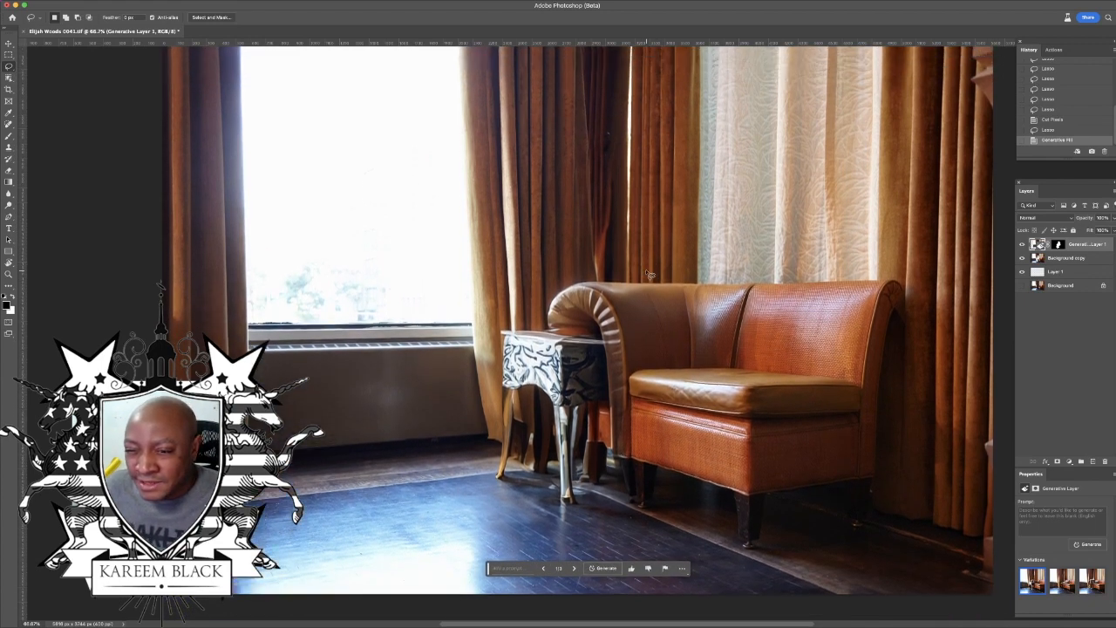
scroll(661, 326, down, 1)
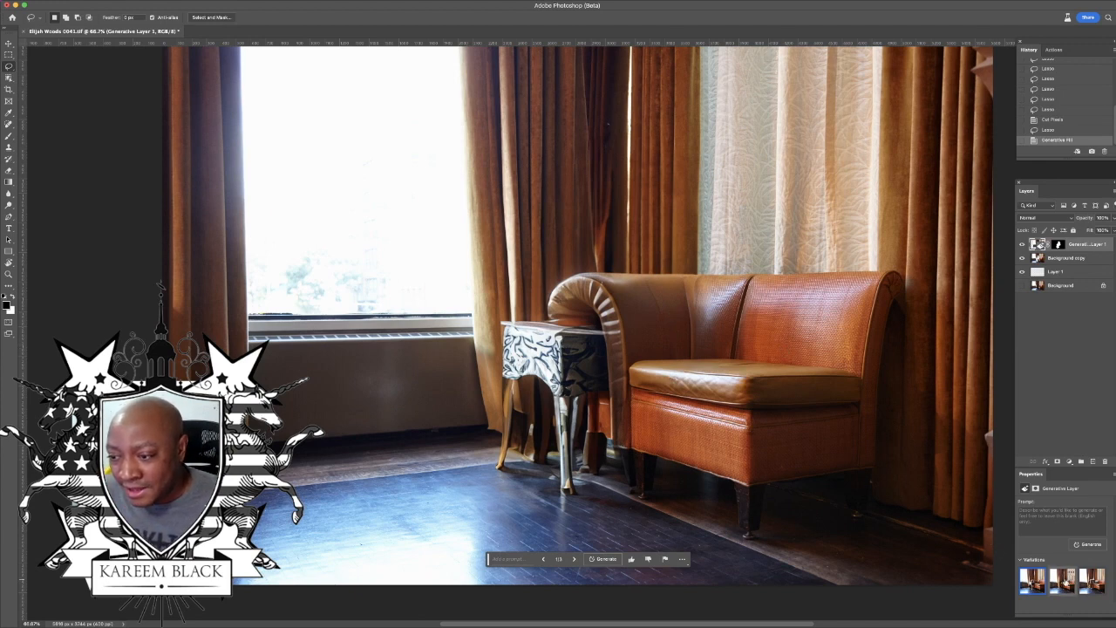
click(1066, 580)
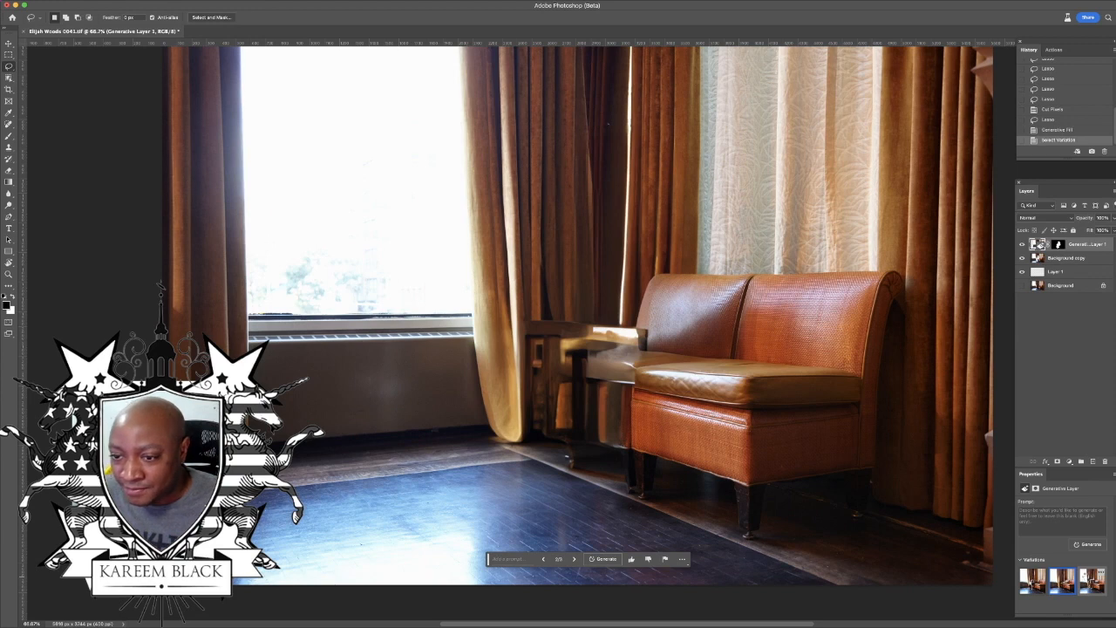
click(1086, 578)
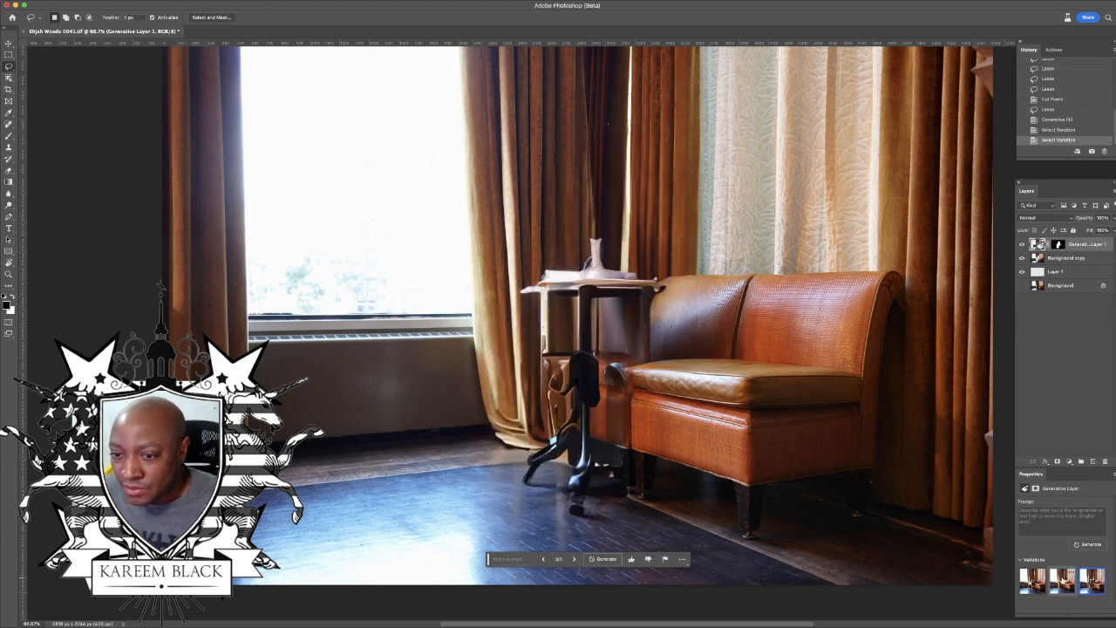
click(1032, 581)
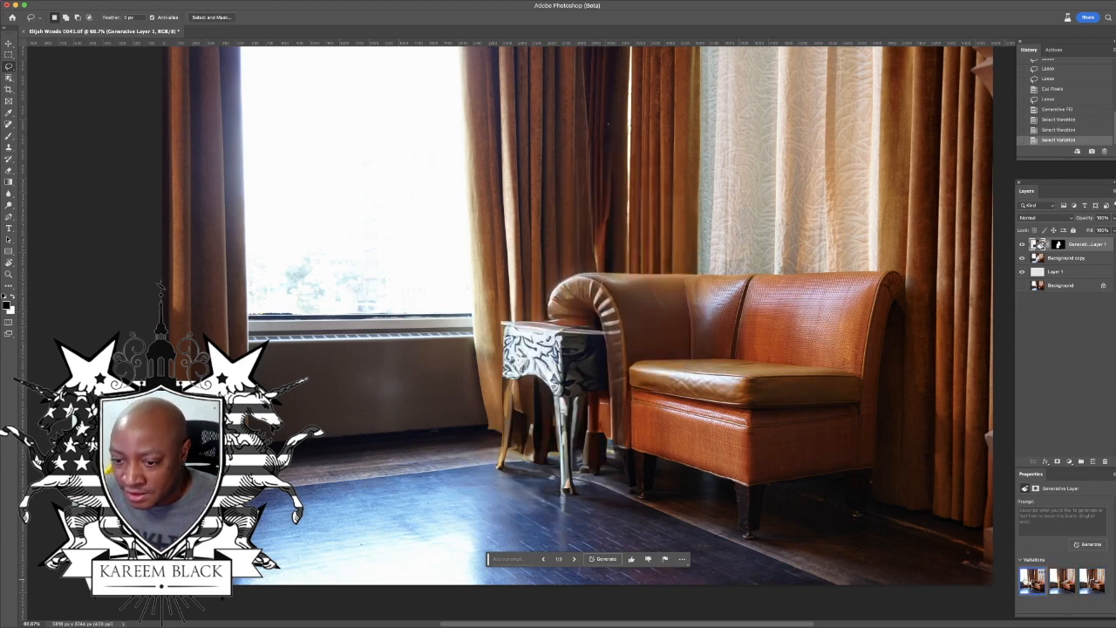
Step: Generate three more variations for the sofa fill, compare them, and choose the one with the tall round table and vase
click(608, 559)
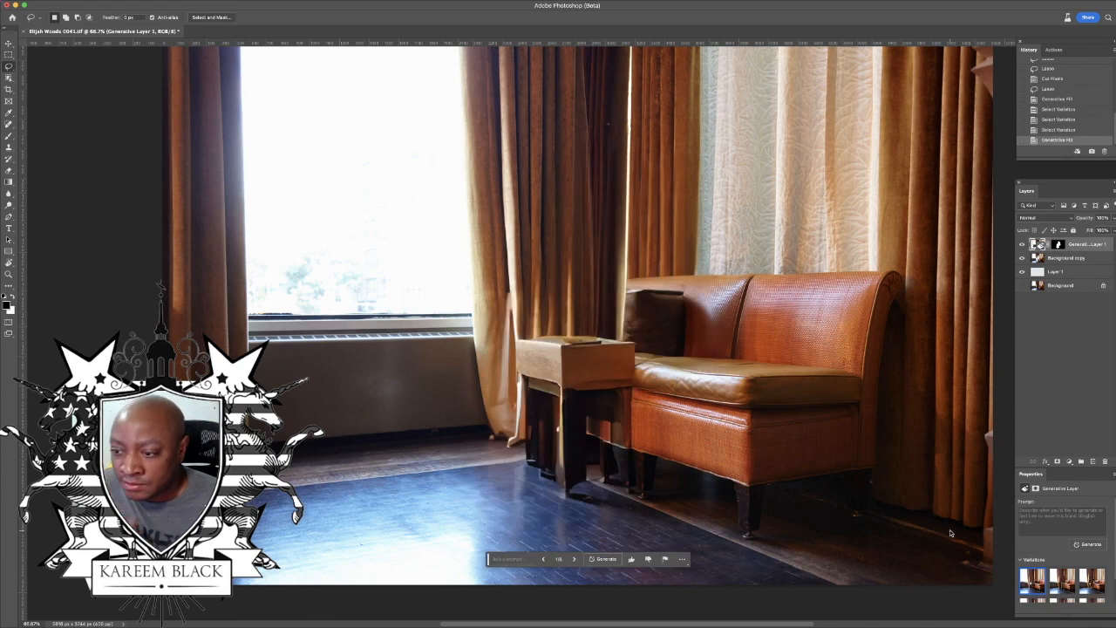
scroll(1057, 583, down, 3)
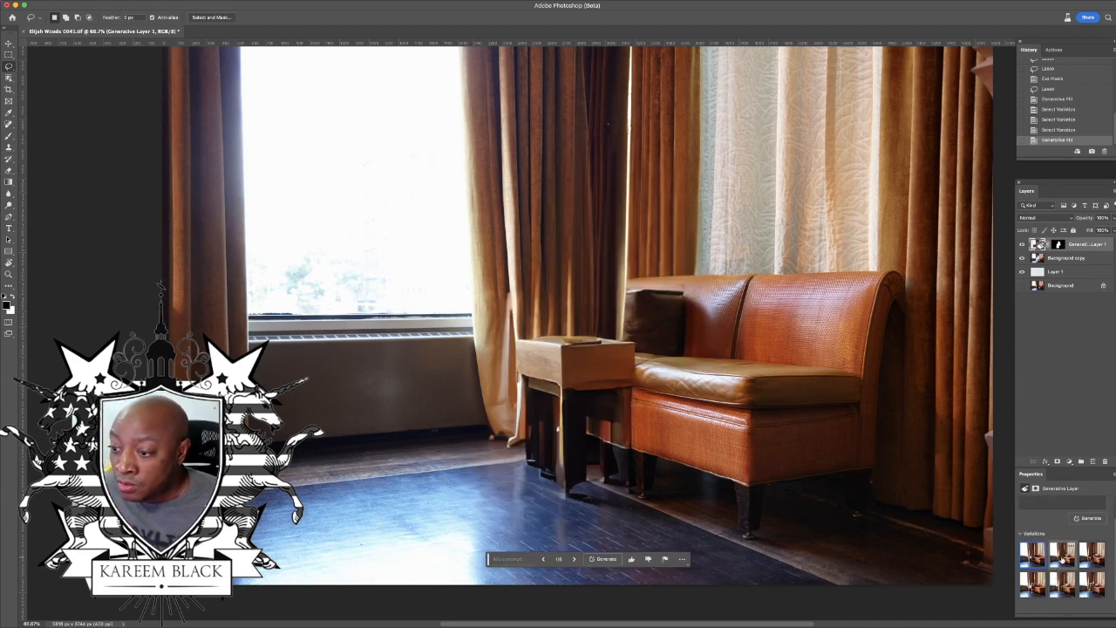
click(1066, 555)
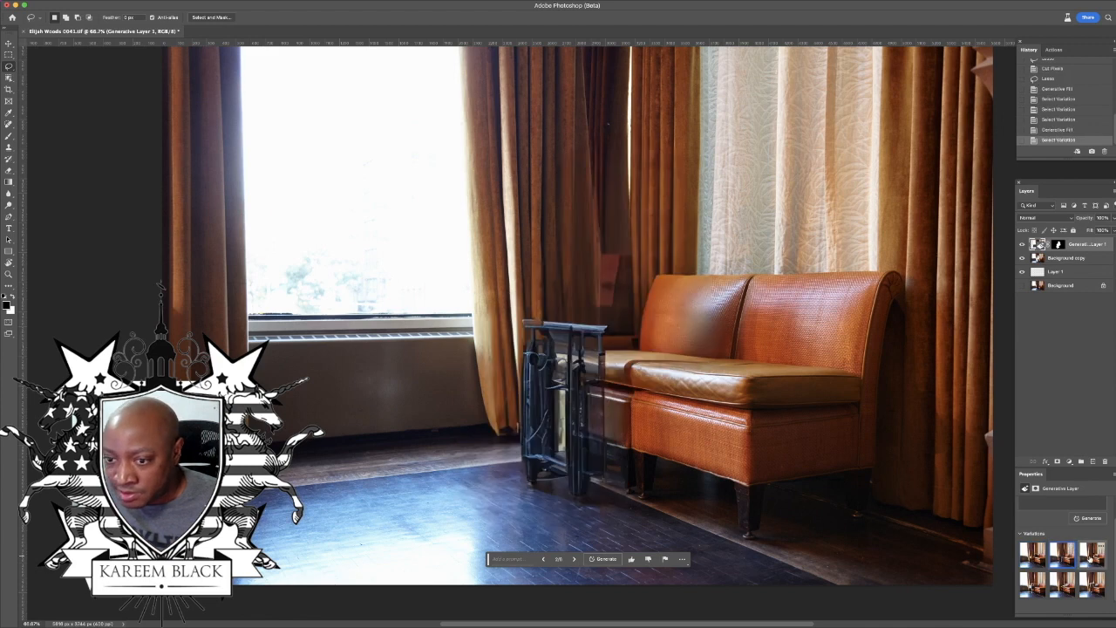
click(1091, 556)
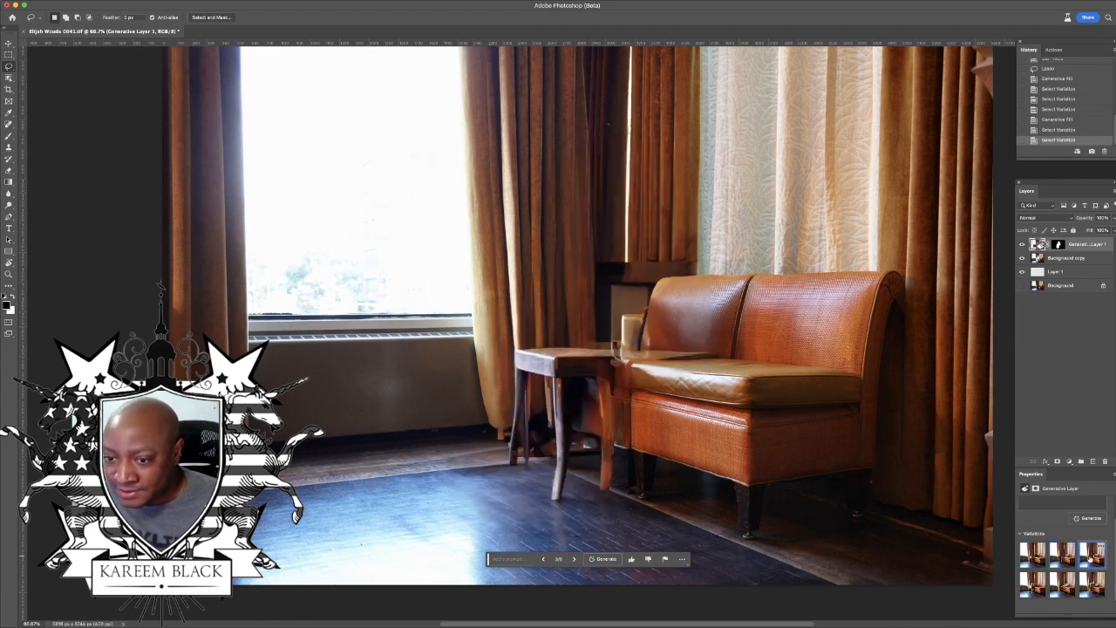
click(1064, 556)
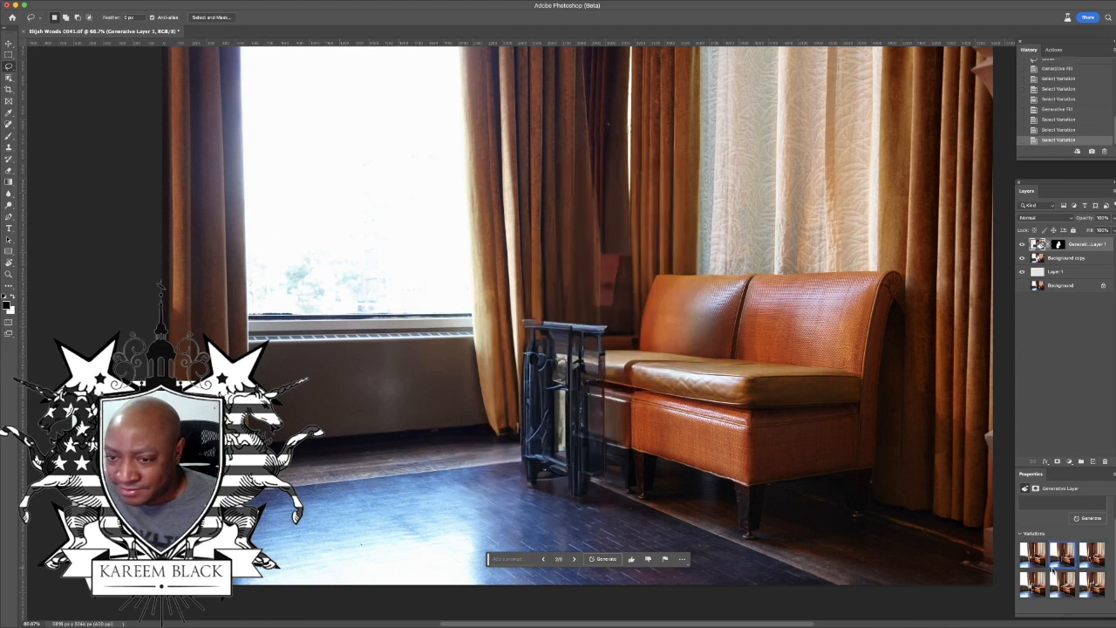
click(1036, 583)
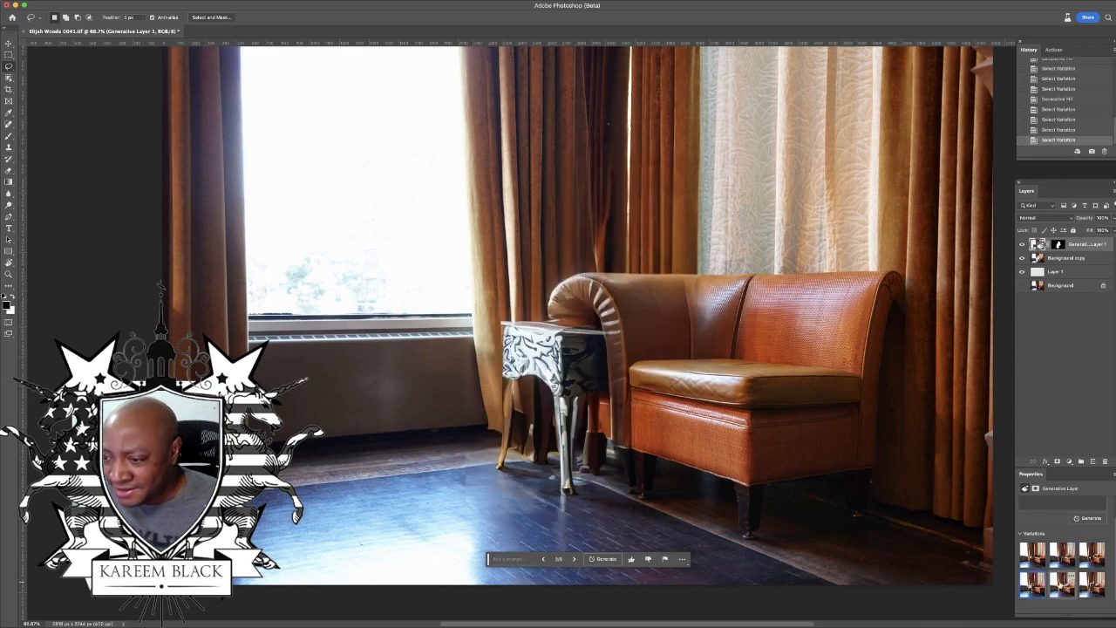
click(1091, 583)
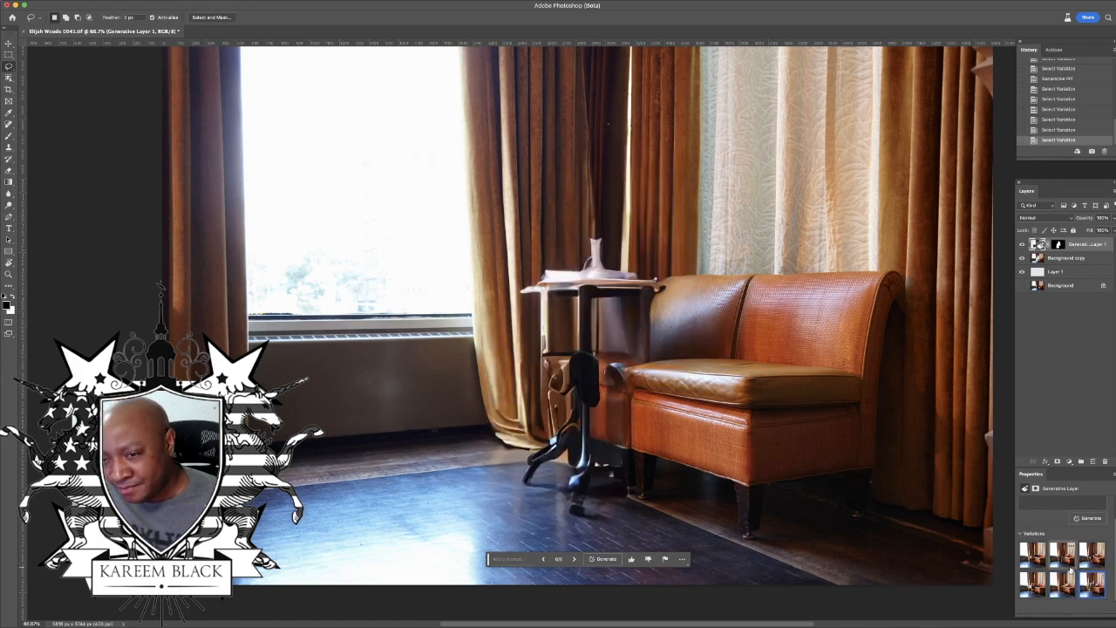
Step: Switch the canvas size units to inches and widen the canvas to 20 inches, keeping the photo centred
scroll(1077, 74, up, 5)
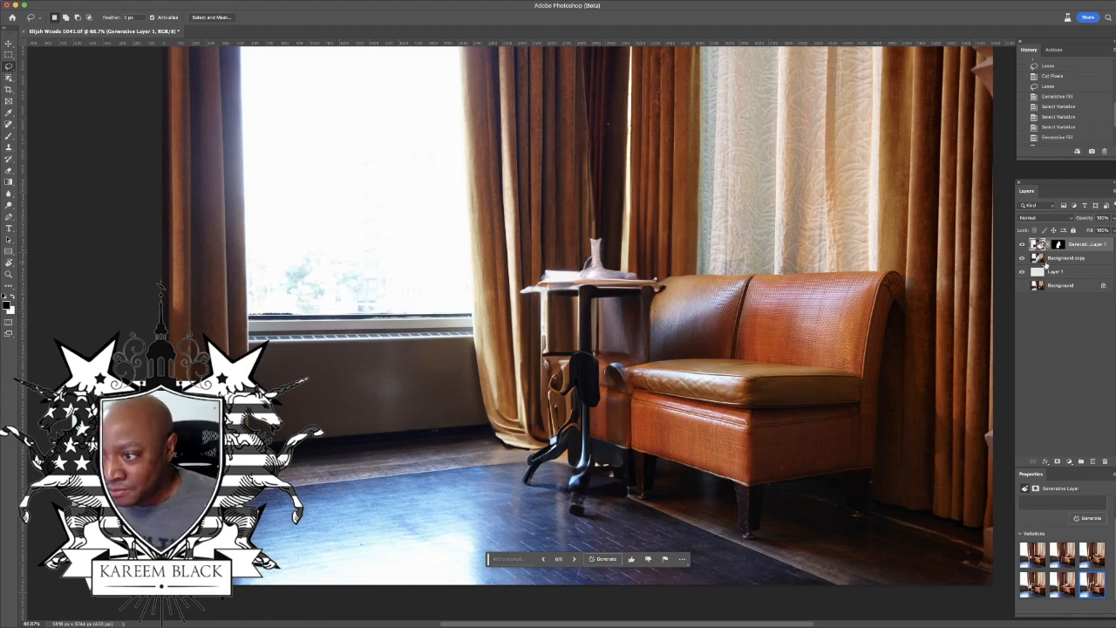
key(super+minus)
key(super+minus)
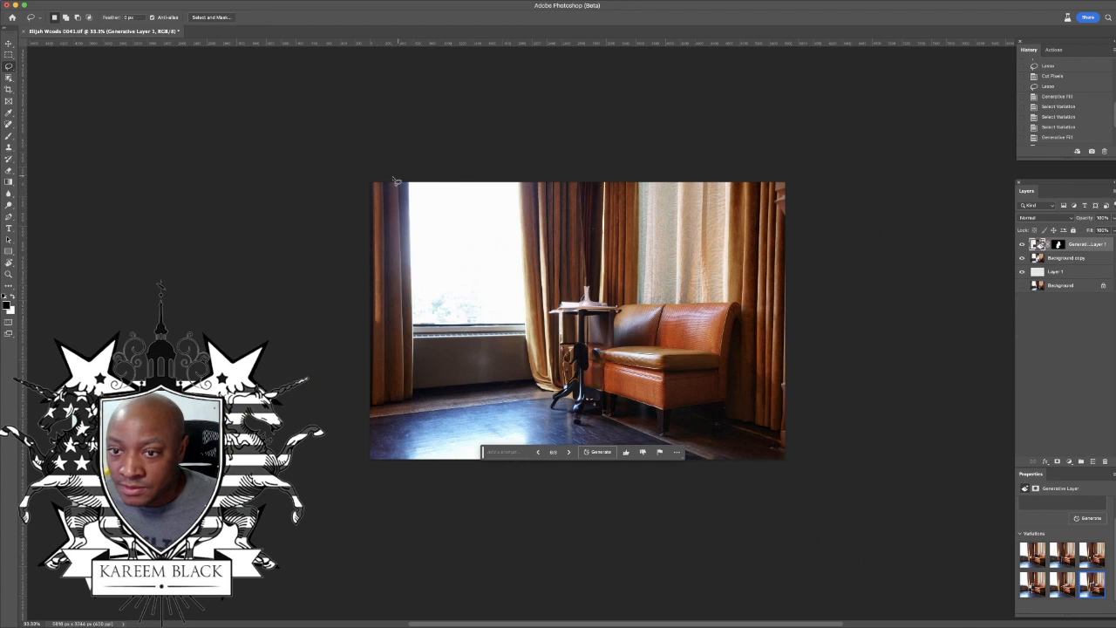
click(117, 0)
mouse_move(97, 0)
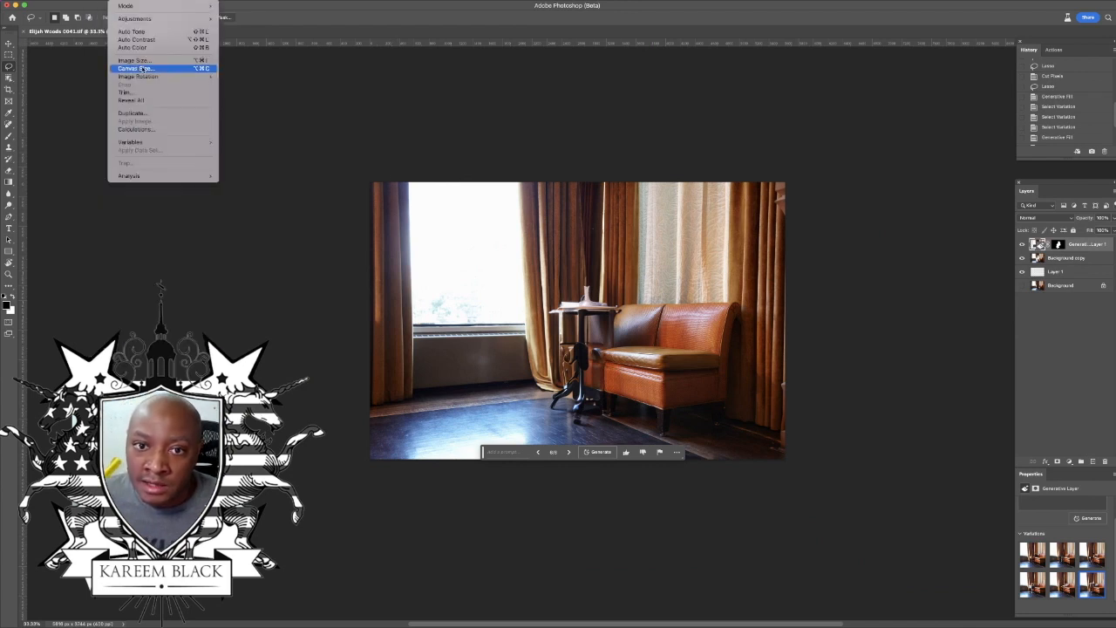
click(135, 68)
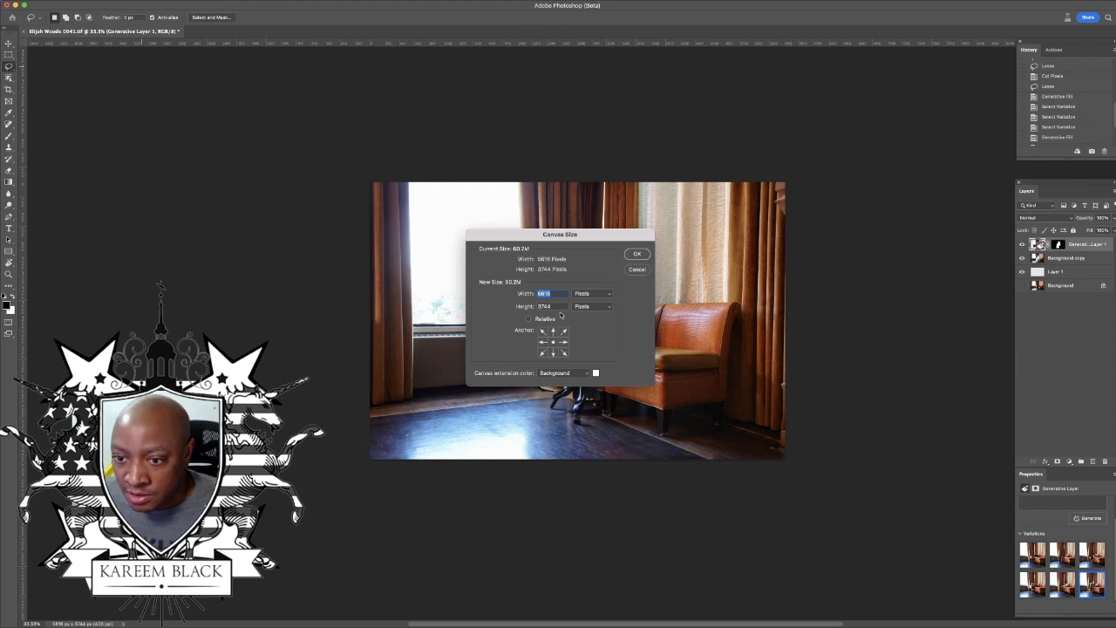
click(594, 307)
click(592, 316)
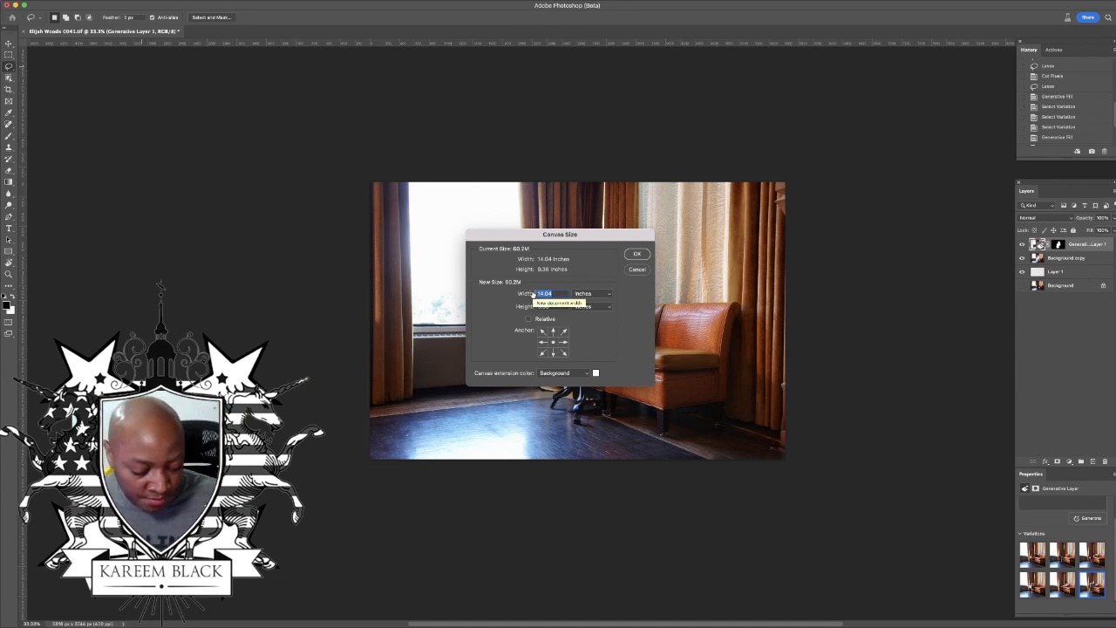
text(20)
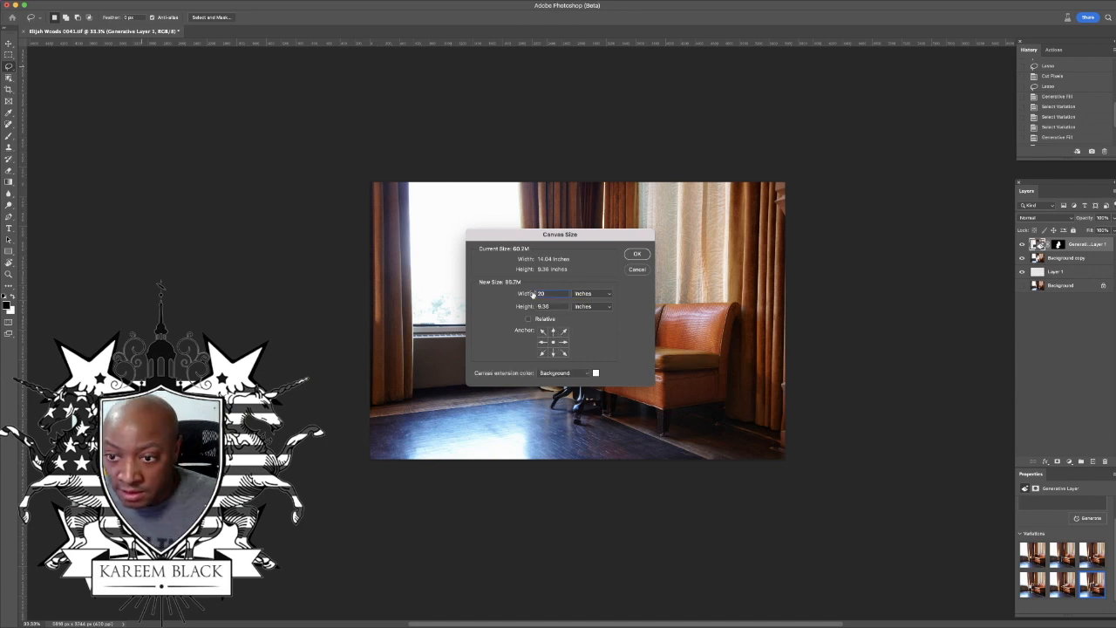
key(Return)
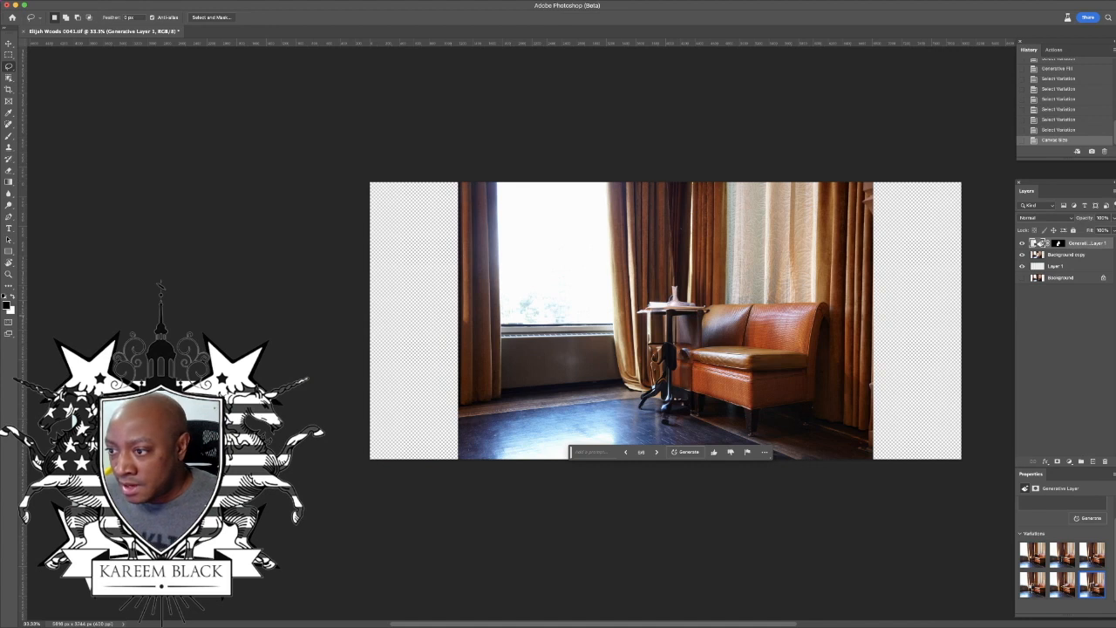
Step: On the Background copy layer, marquee the blank left strip plus some of the curtain and run Generative Fill with an empty prompt
click(1069, 253)
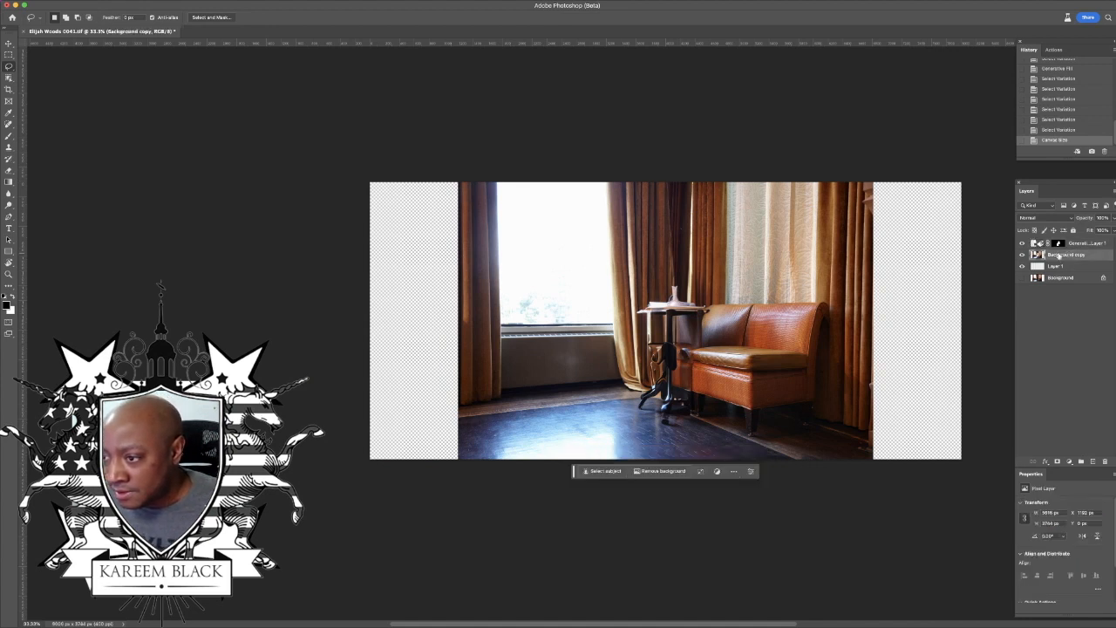
click(1022, 244)
click(1023, 244)
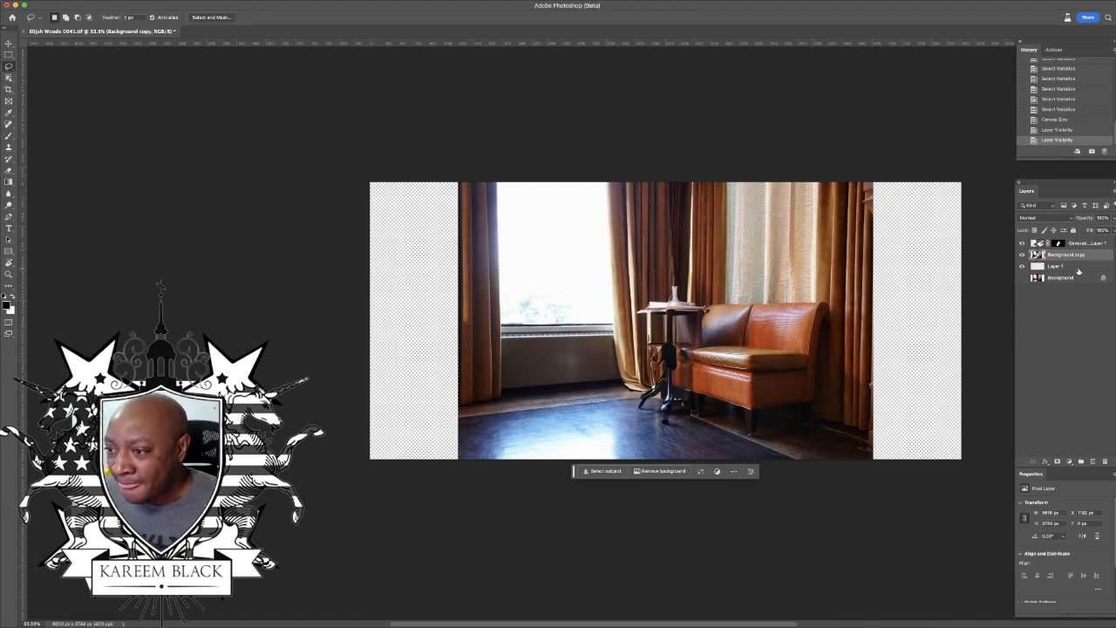
click(9, 54)
mouse_move(462, 182)
mouse_down()
mouse_move(468, 445)
mouse_move(494, 489)
mouse_up()
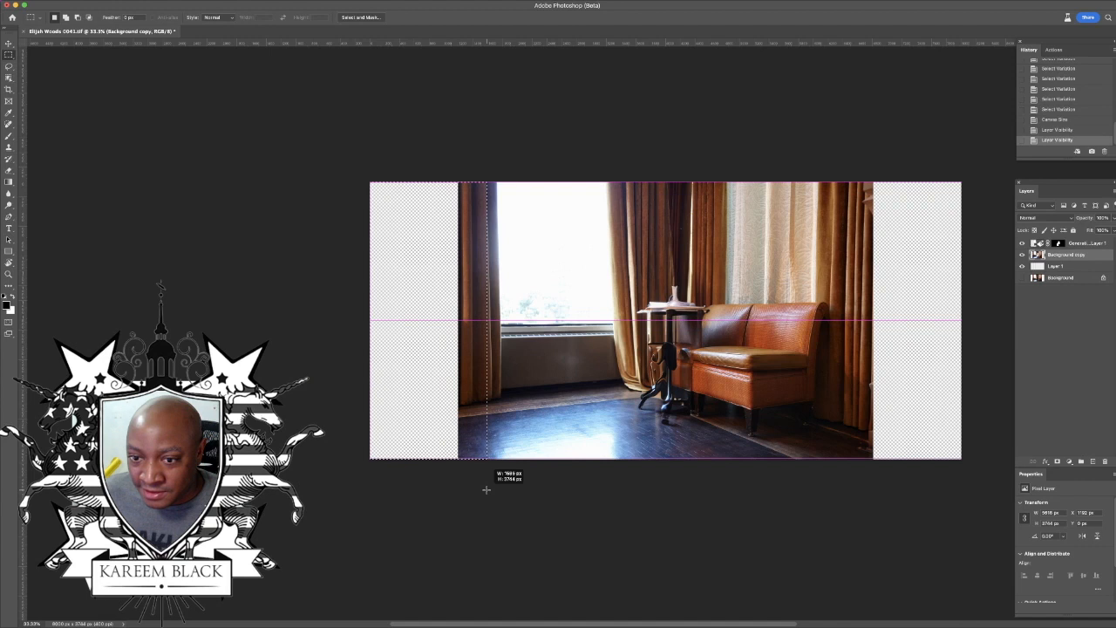
drag(488, 484, 486, 485)
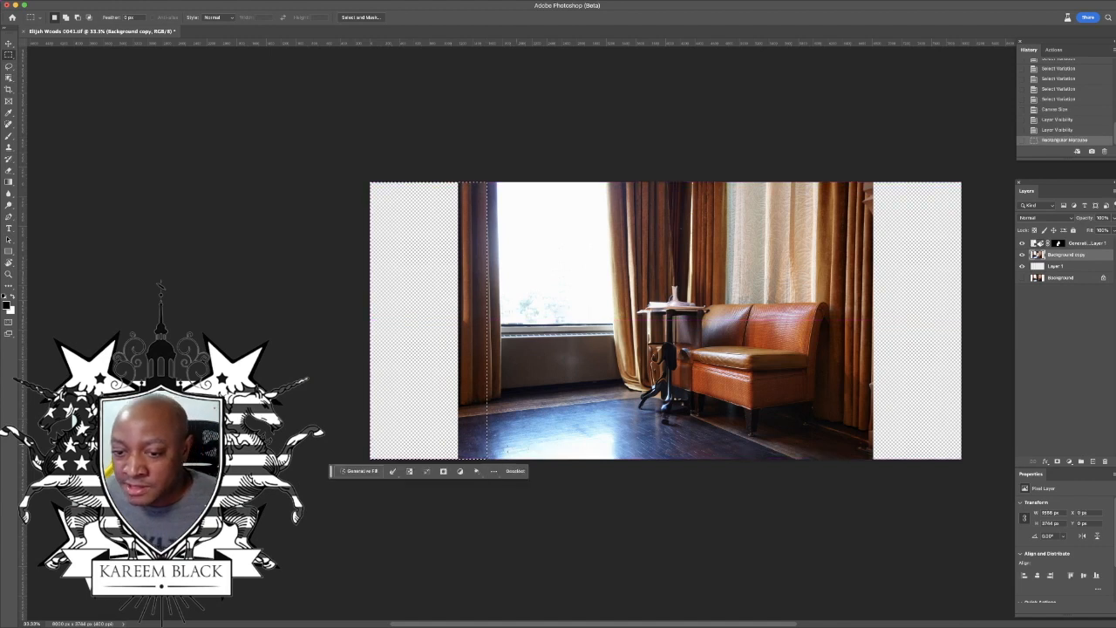
click(360, 471)
click(487, 471)
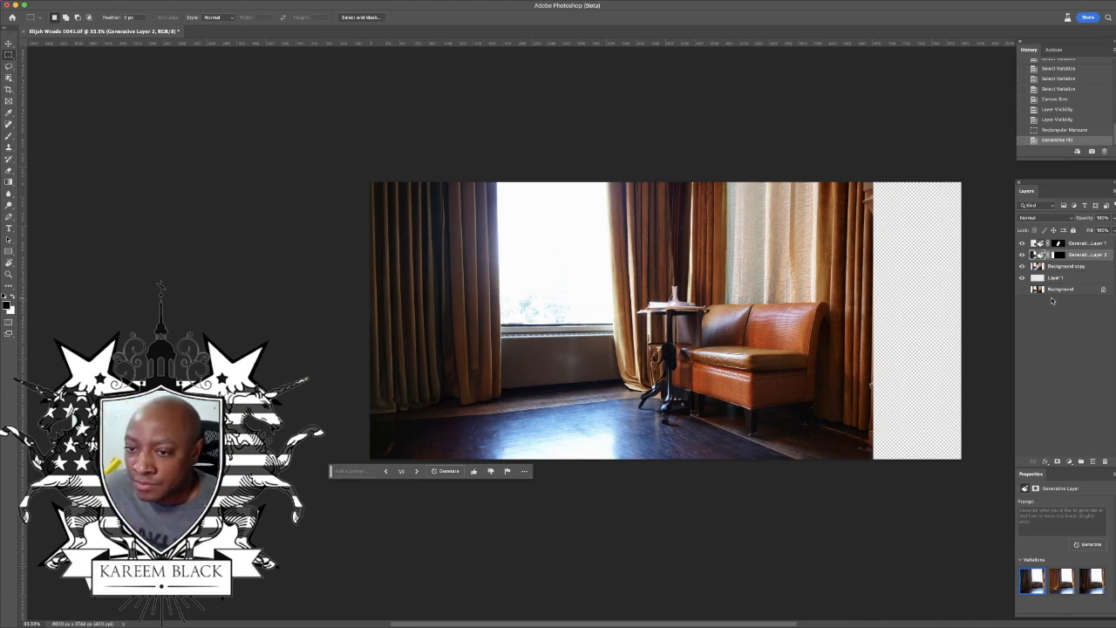
Step: Marquee the blank right strip with some curtain, Generative Fill it with "continue curtains and insert book shelf", and choose the third variation
drag(963, 181, 843, 482)
click(836, 472)
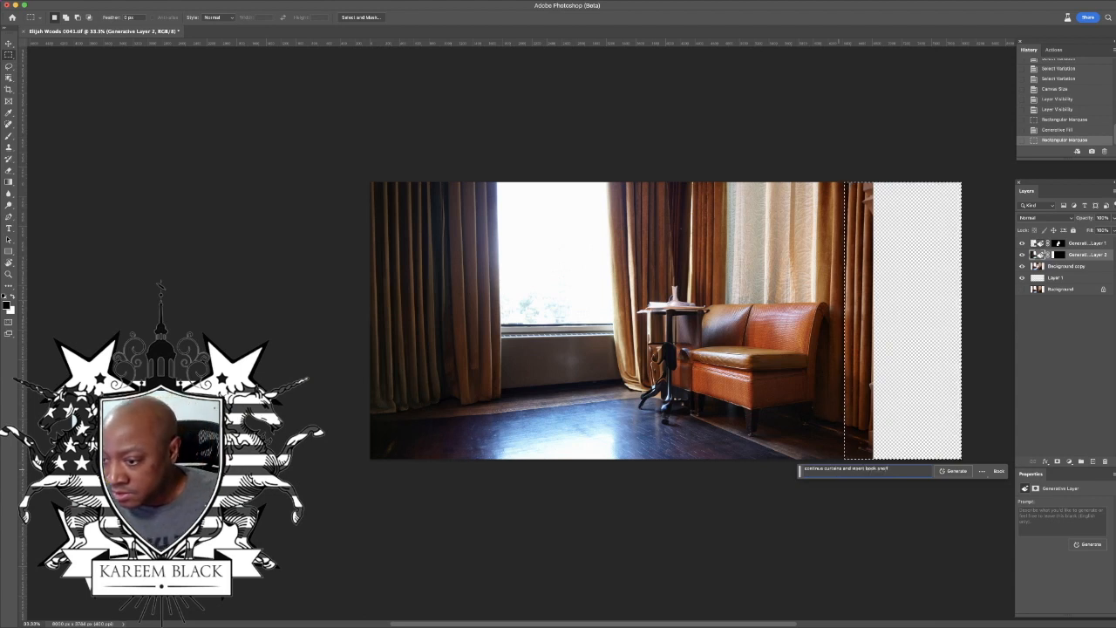
key(Return)
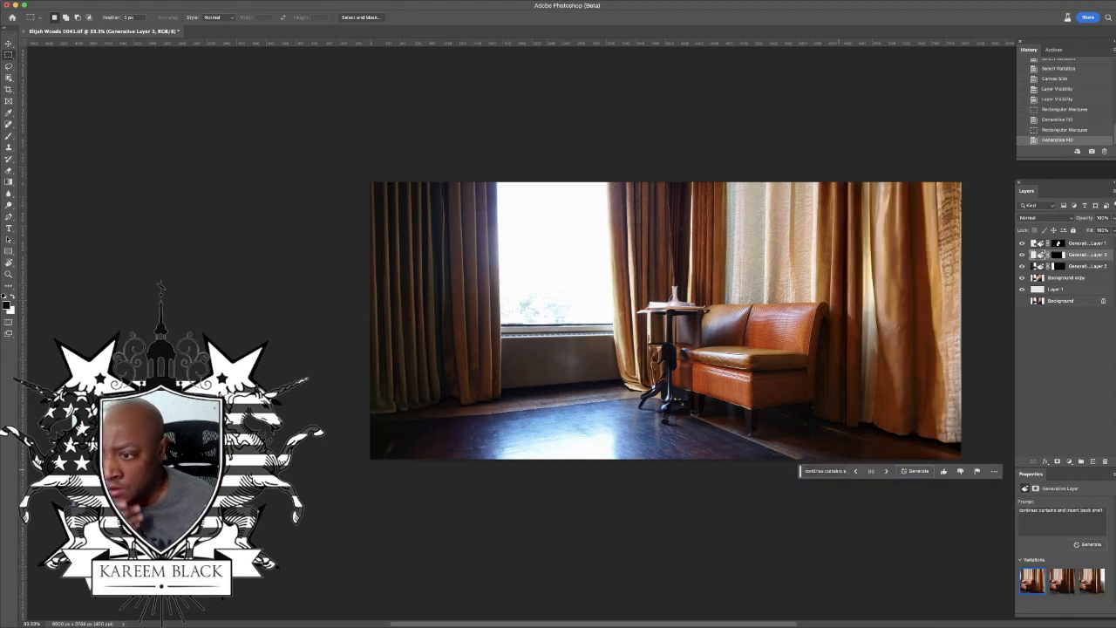
click(1071, 584)
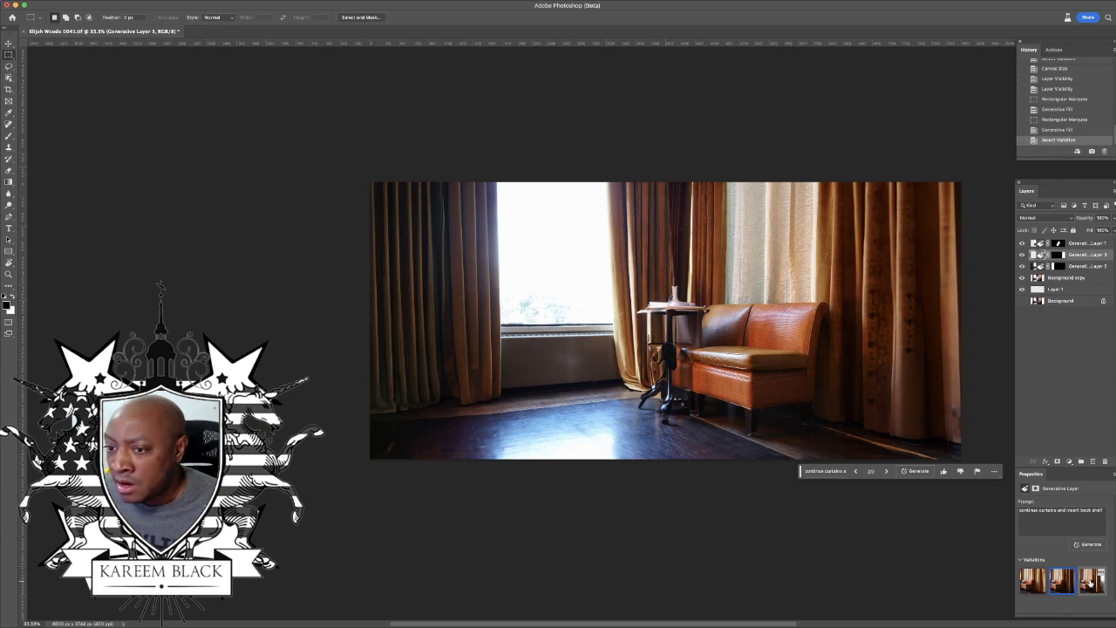
click(1091, 582)
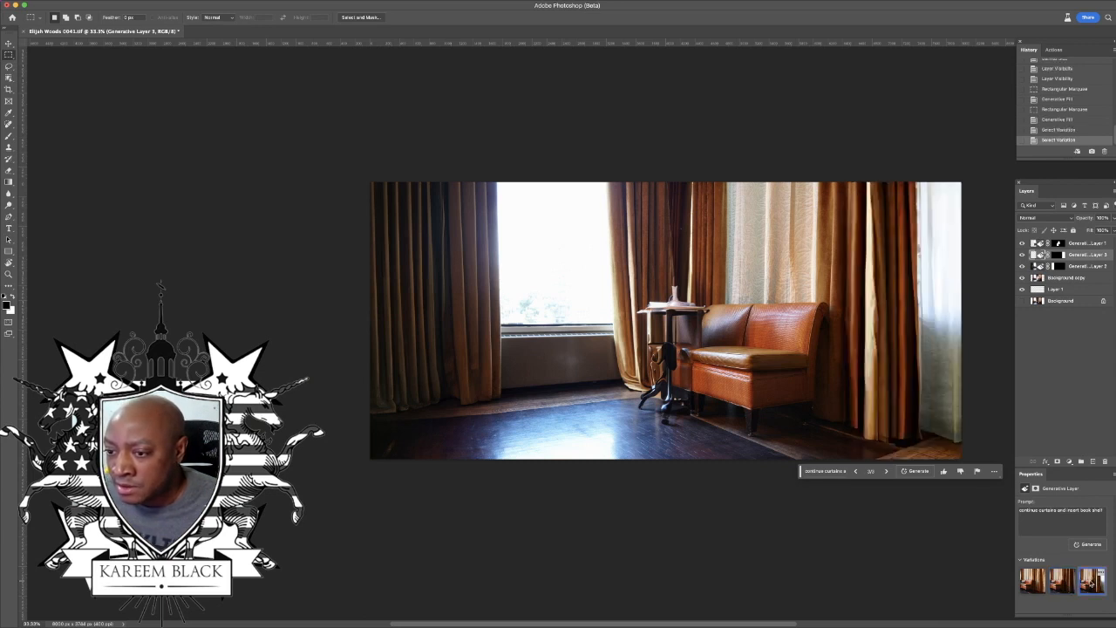